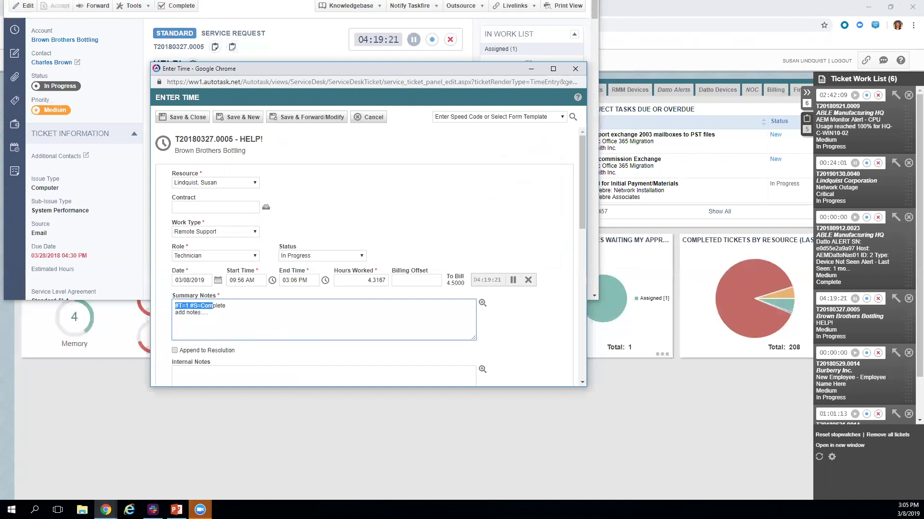
Review the summary note lines in the HELP! ticket's time entry and discard the entry without saving
{"action": "left_click", "coordinate": [208, 312]}
{"action": "double_click", "coordinate": [187, 306]}
{"action": "mouse_move", "coordinate": [204, 306]}
{"action": "left_mouse_down"}
{"action": "mouse_move", "coordinate": [226, 306]}
{"action": "mouse_move", "coordinate": [208, 312]}
{"action": "left_mouse_up"}
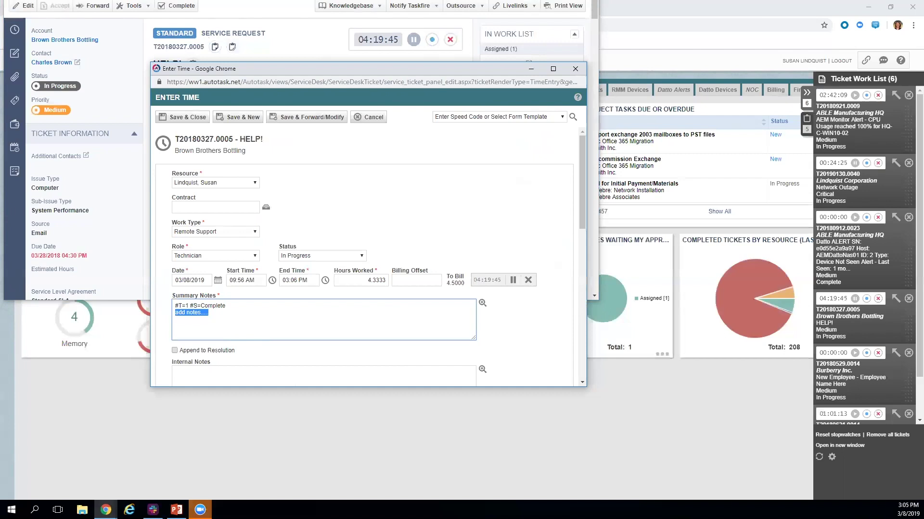
{"action": "left_click", "coordinate": [373, 119]}
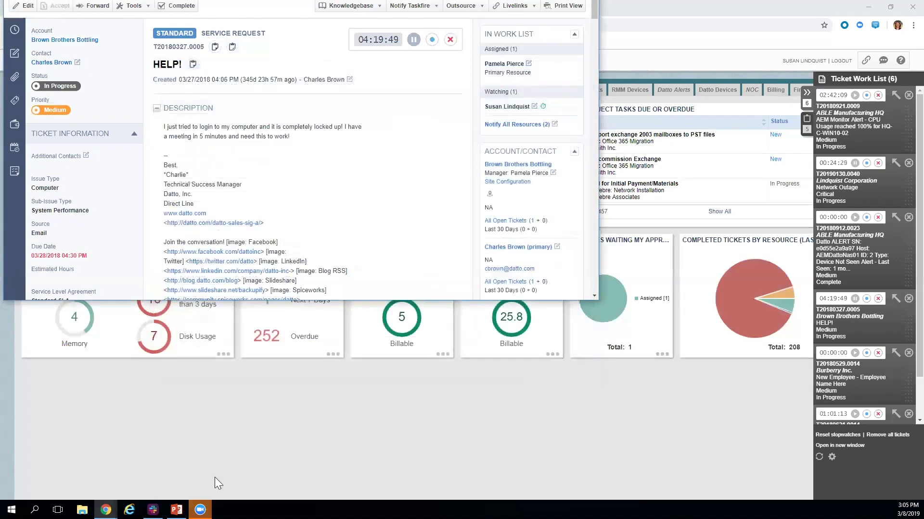
Close the HELP! ticket window and collapse the ticket work list on the dashboard
{"action": "mouse_move", "coordinate": [105, 510]}
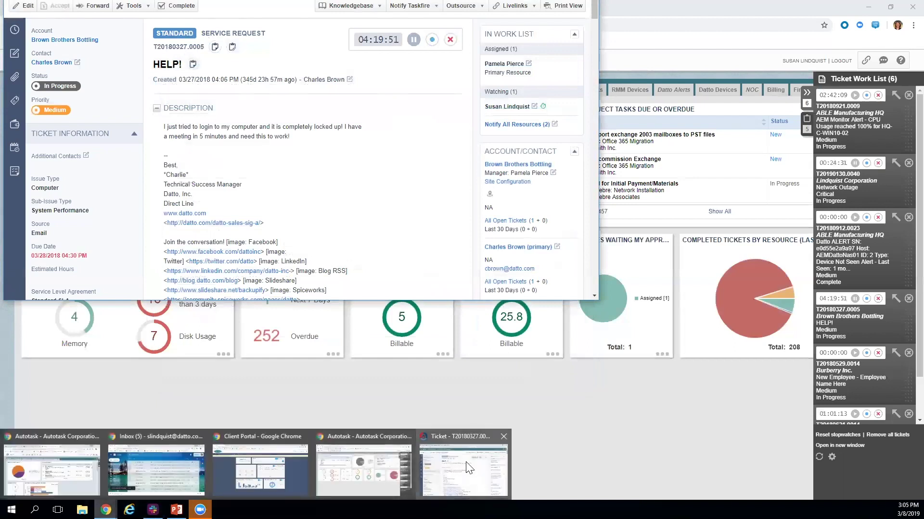
{"action": "mouse_move", "coordinate": [465, 467]}
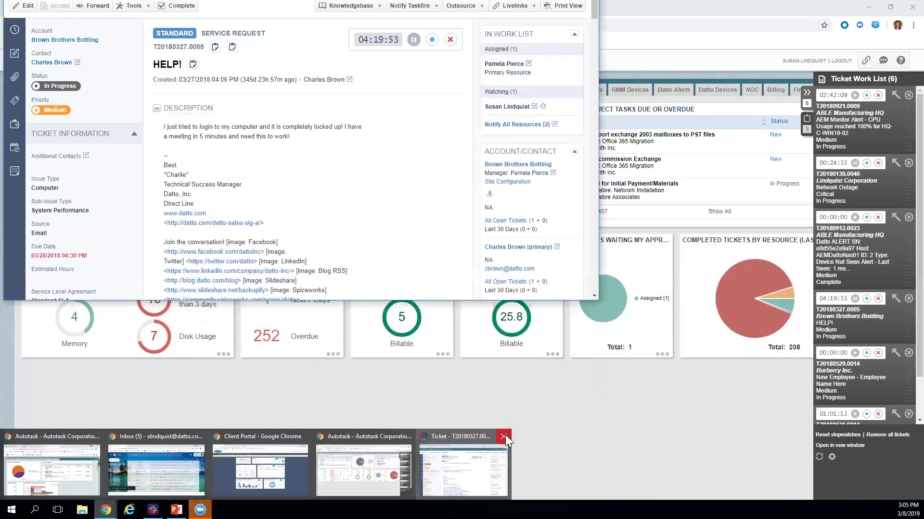
{"action": "left_click", "coordinate": [504, 437]}
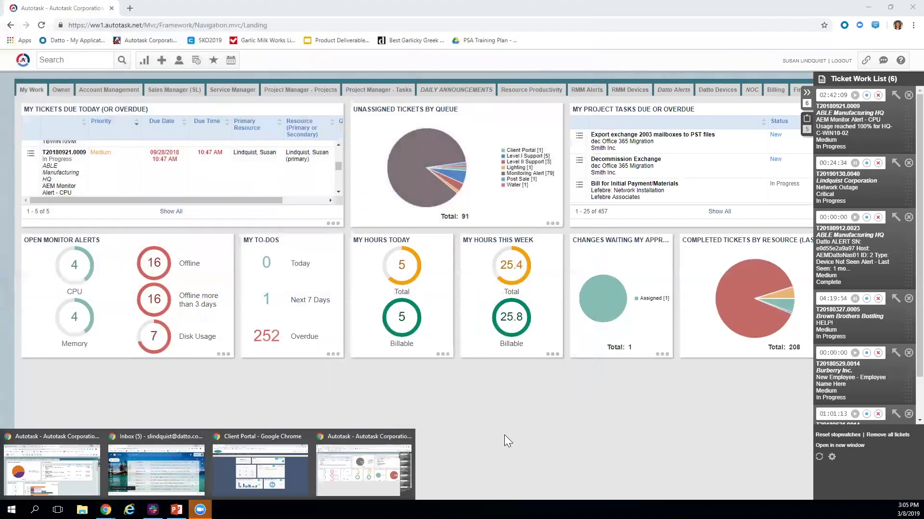
{"action": "left_click", "coordinate": [807, 94]}
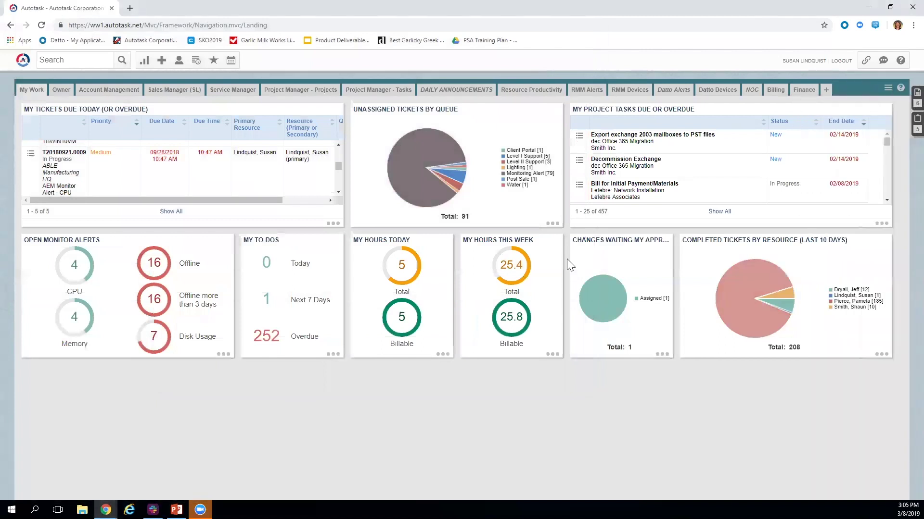
Switch to the Client Portal and open the Network Outage ticket, moving its window to the middle of the page
{"action": "mouse_move", "coordinate": [106, 510]}
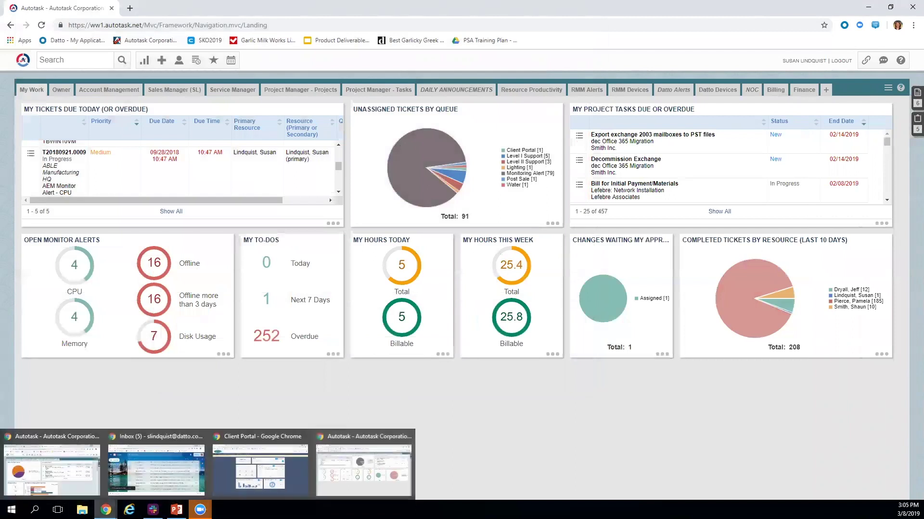
{"action": "left_click", "coordinate": [291, 473]}
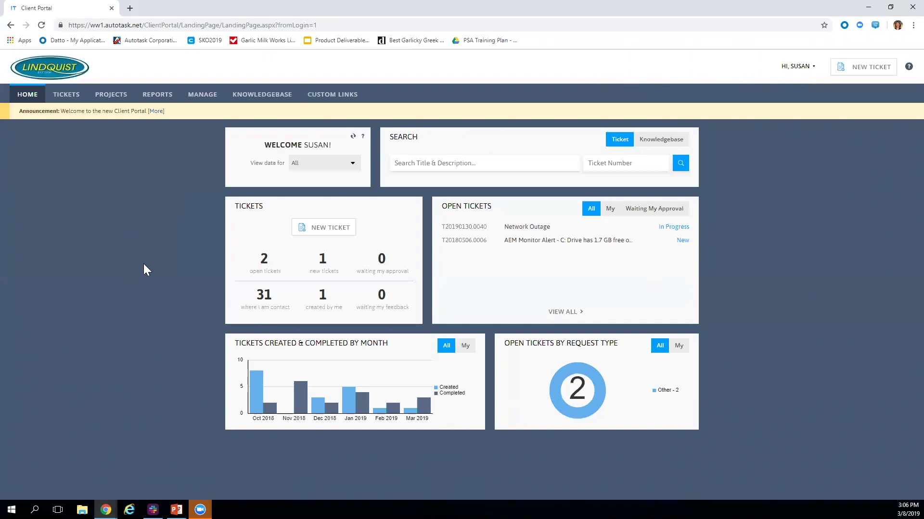
{"action": "left_click", "coordinate": [319, 230]}
{"action": "left_click", "coordinate": [480, 230]}
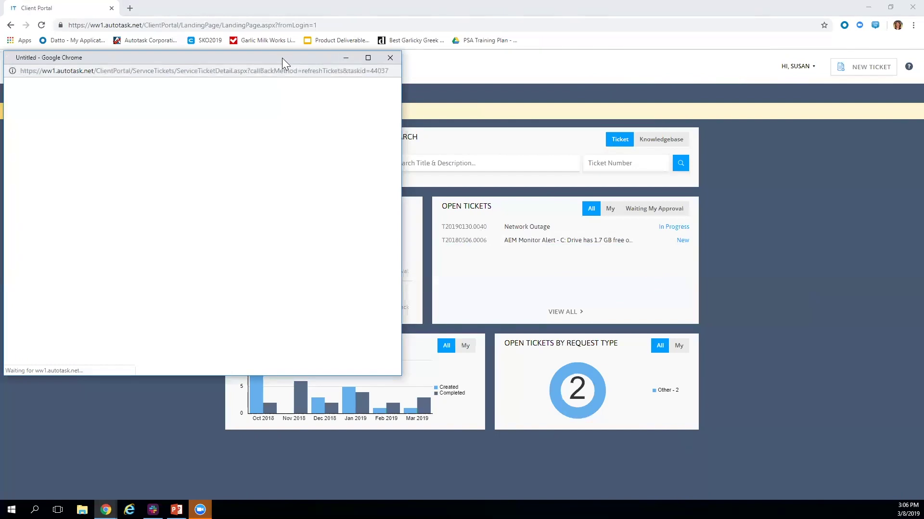
{"action": "left_click_drag", "start_coordinate": [281, 58], "coordinate": [509, 53]}
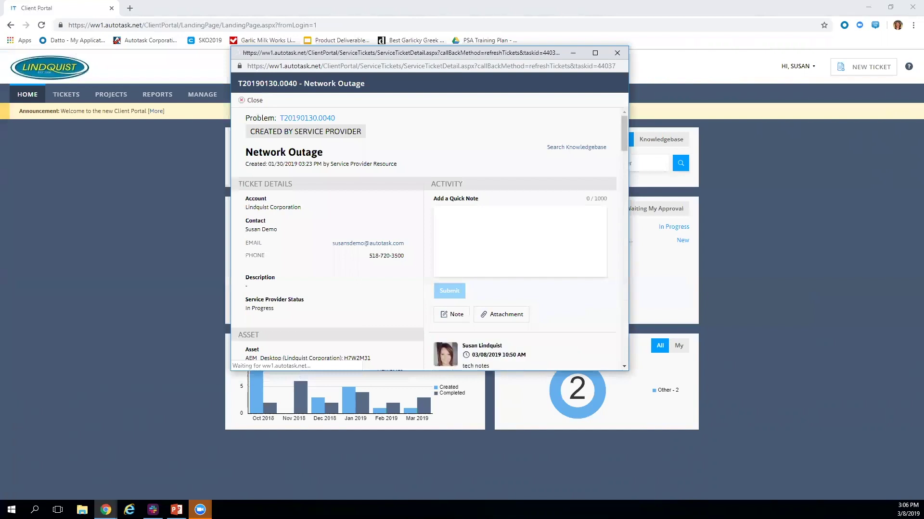
Examine the Network Outage ticket's activity notes, its attachment option and its knowledgebase search link, and close the ticket
{"action": "scroll", "coordinate": [493, 277], "scroll_direction": "down", "scroll_amount": 2}
{"action": "left_click", "coordinate": [475, 271]}
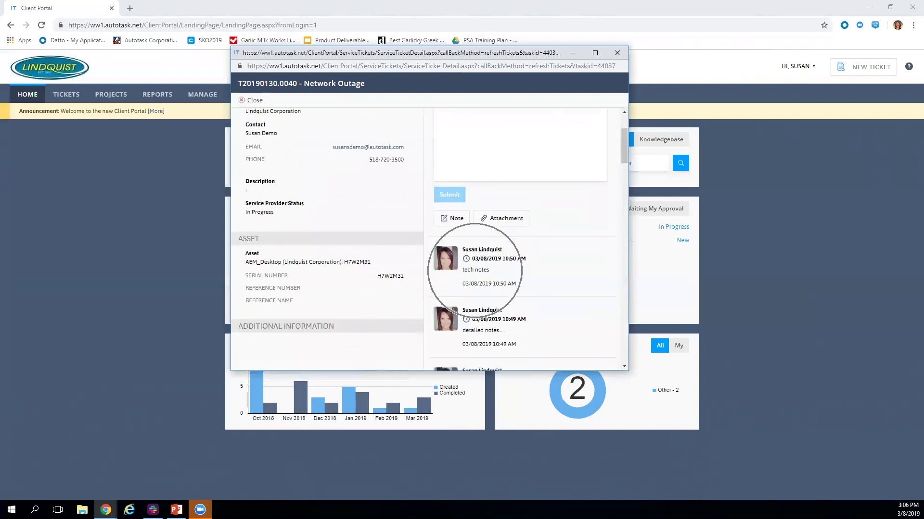
{"action": "scroll", "coordinate": [484, 289], "scroll_direction": "down", "scroll_amount": 1}
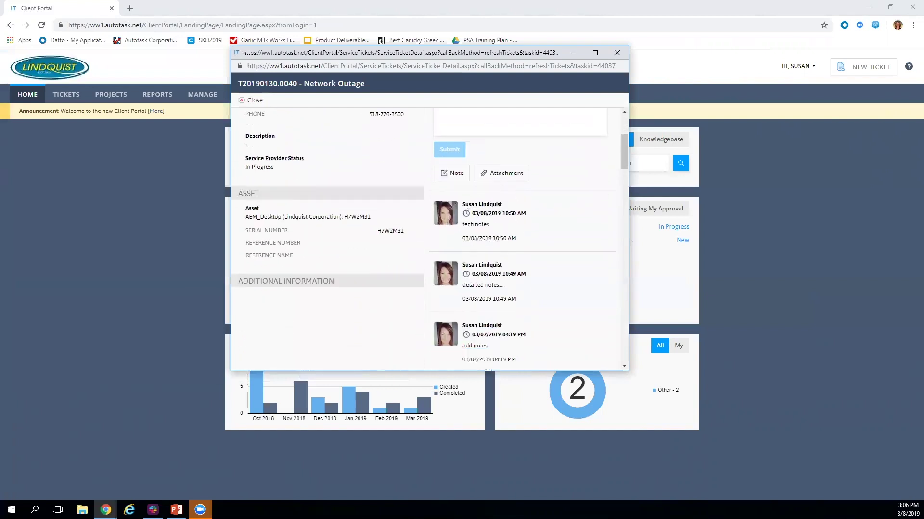
{"action": "left_click", "coordinate": [482, 344]}
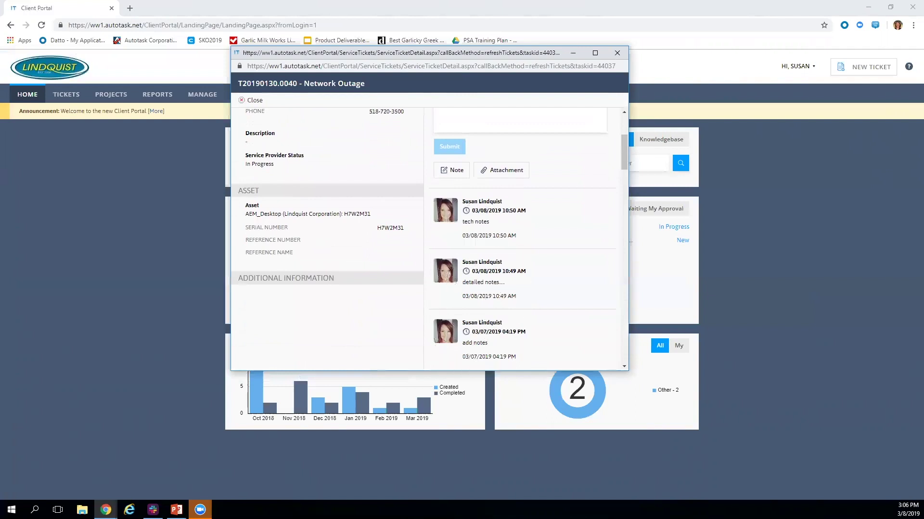
{"action": "left_click", "coordinate": [500, 171]}
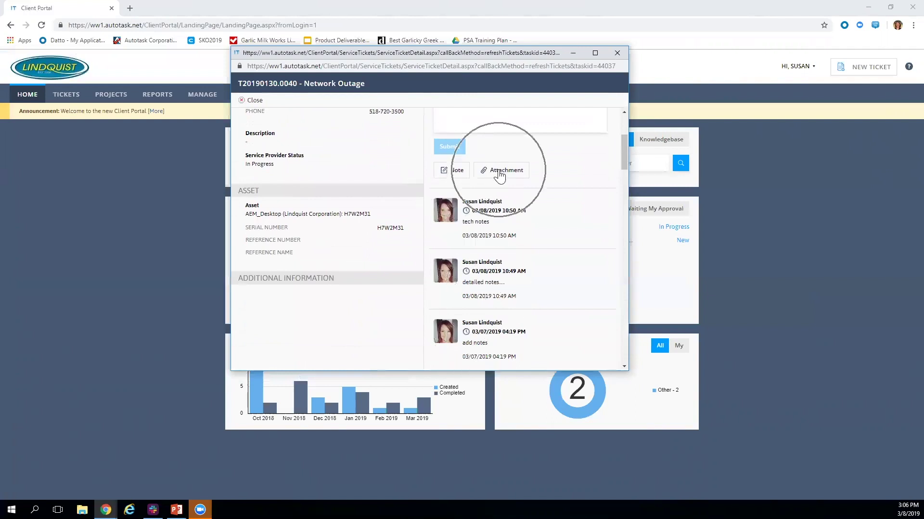
{"action": "scroll", "coordinate": [412, 247], "scroll_direction": "up", "scroll_amount": 3}
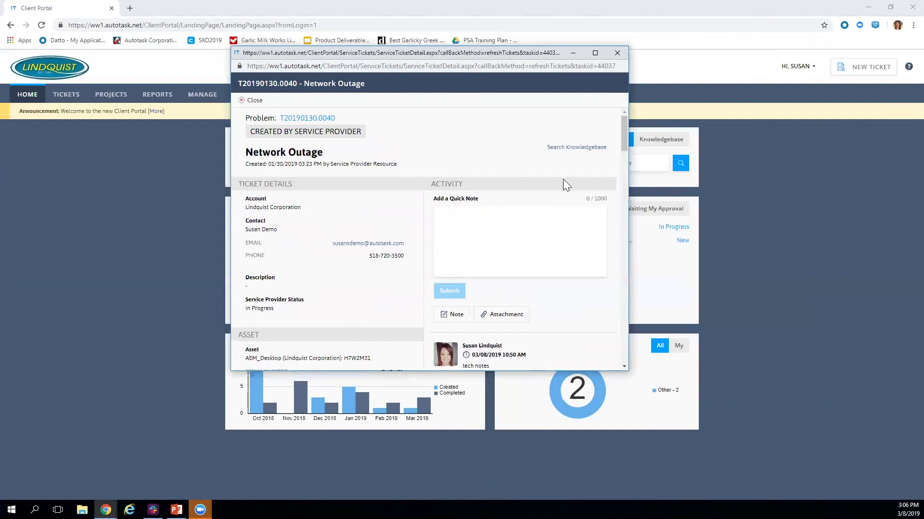
{"action": "left_click", "coordinate": [581, 150]}
{"action": "key", "text": "ctrl+w"}
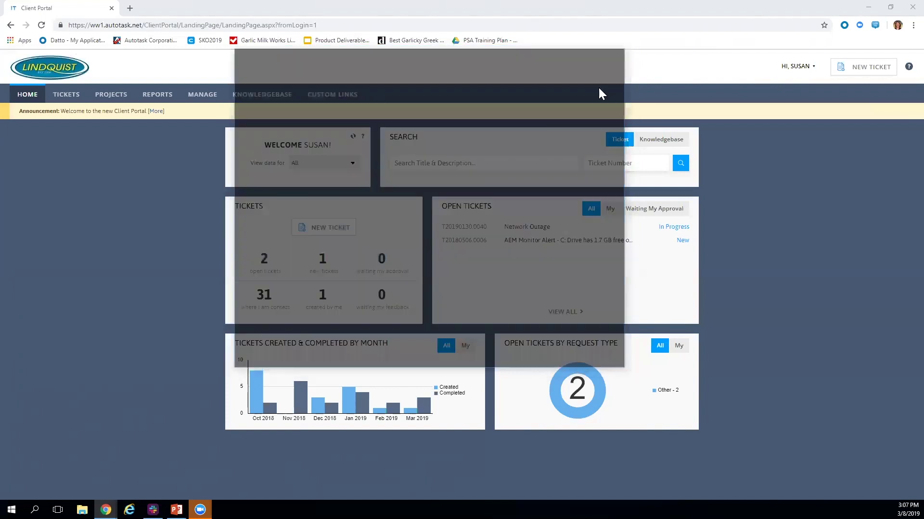
Start a new client ticket for Lindquist Corporation with the request type Hardware Request
{"action": "left_click", "coordinate": [337, 231]}
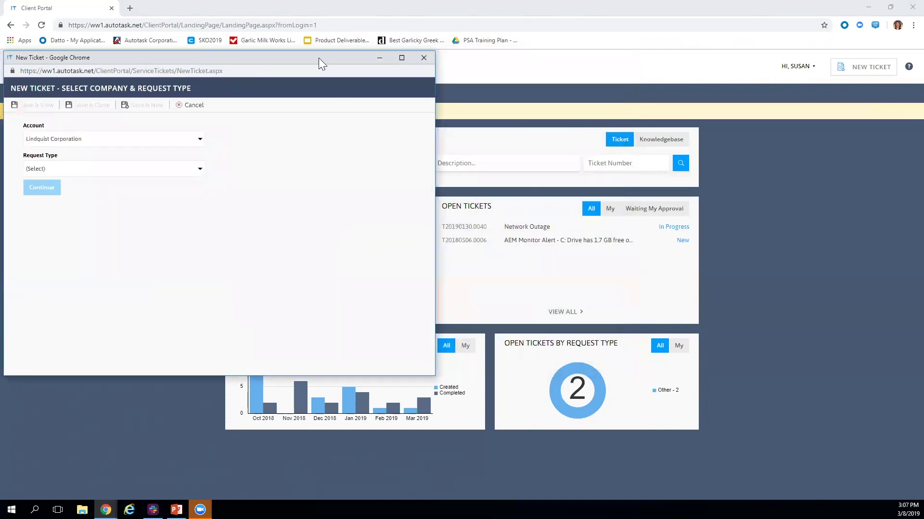
{"action": "left_click_drag", "start_coordinate": [318, 57], "coordinate": [564, 72]}
{"action": "left_click", "coordinate": [294, 183]}
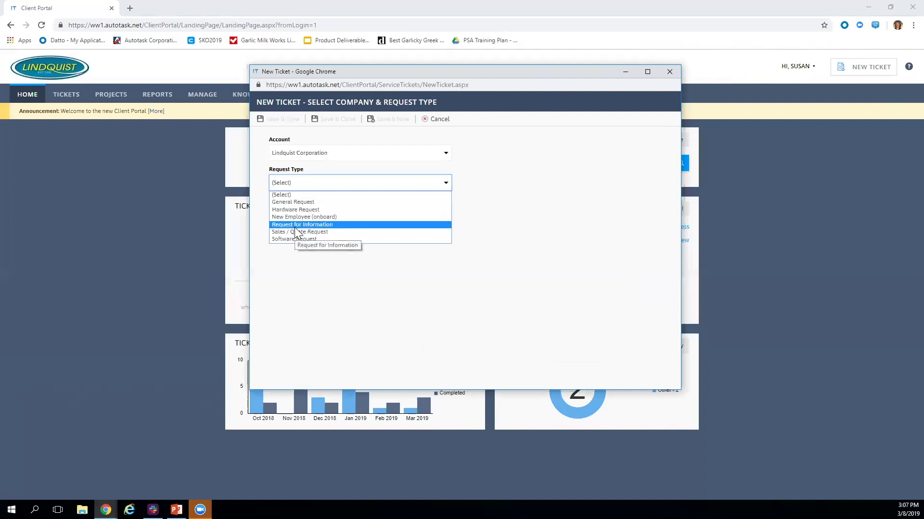
{"action": "left_click", "coordinate": [299, 211]}
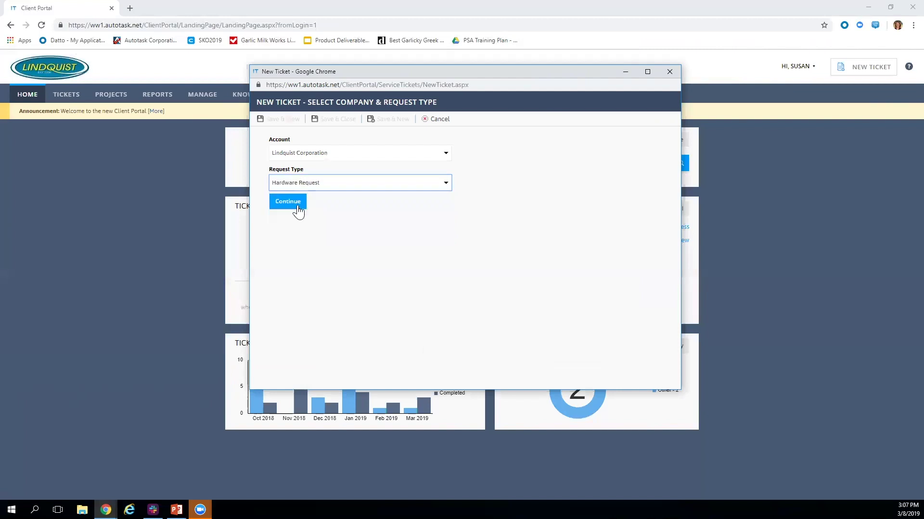
{"action": "left_click", "coordinate": [288, 202]}
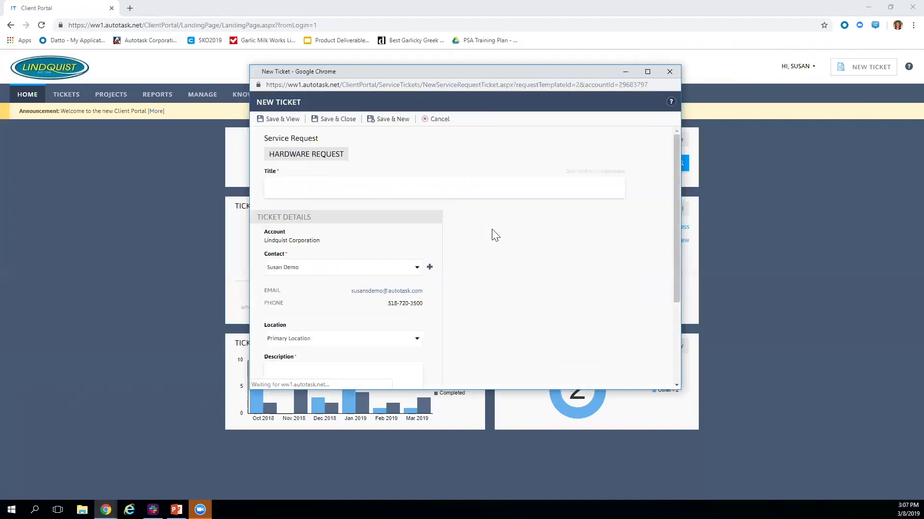
Examine the hardware request form's background questions and the message from the service provider
{"action": "scroll", "coordinate": [495, 236], "scroll_direction": "down", "scroll_amount": 2}
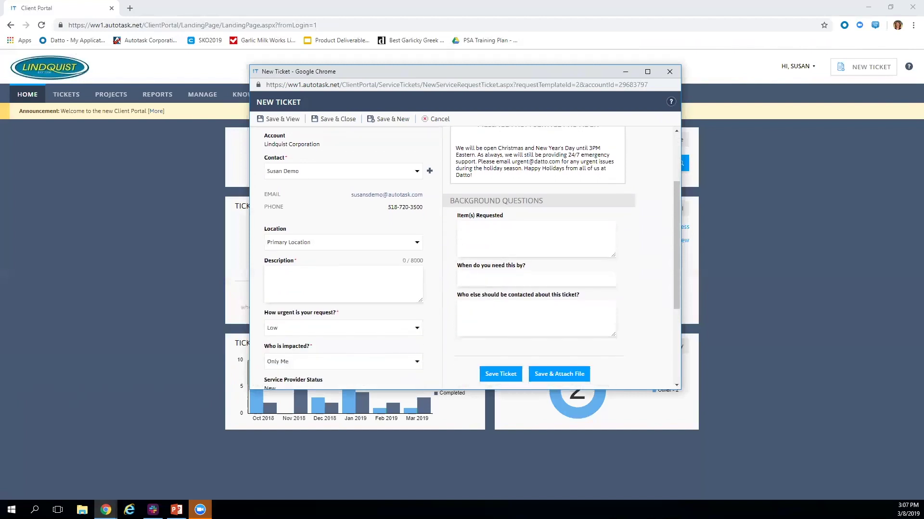
{"action": "triple_click", "coordinate": [481, 216]}
{"action": "left_click_drag", "start_coordinate": [465, 266], "coordinate": [515, 266]}
{"action": "left_click_drag", "start_coordinate": [470, 295], "coordinate": [526, 294]}
{"action": "scroll", "coordinate": [358, 200], "scroll_direction": "up", "scroll_amount": 2}
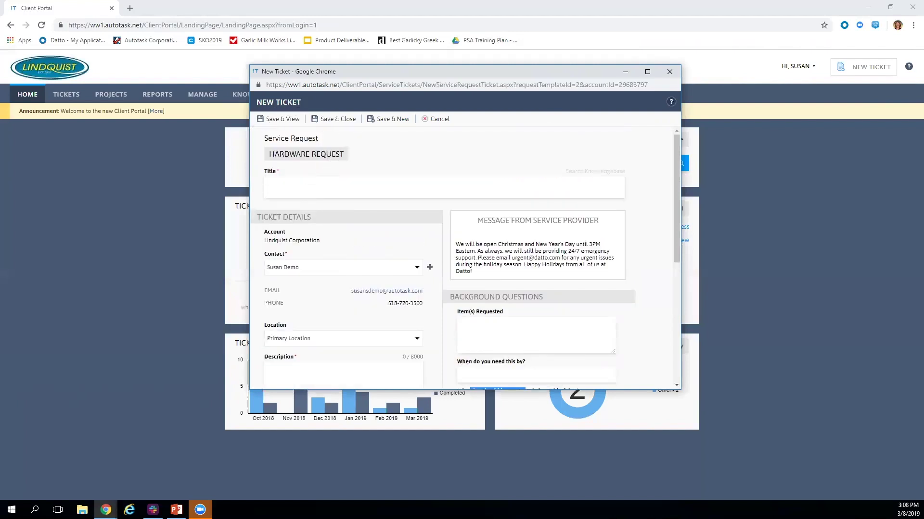
{"action": "scroll", "coordinate": [414, 288], "scroll_direction": "down", "scroll_amount": 2}
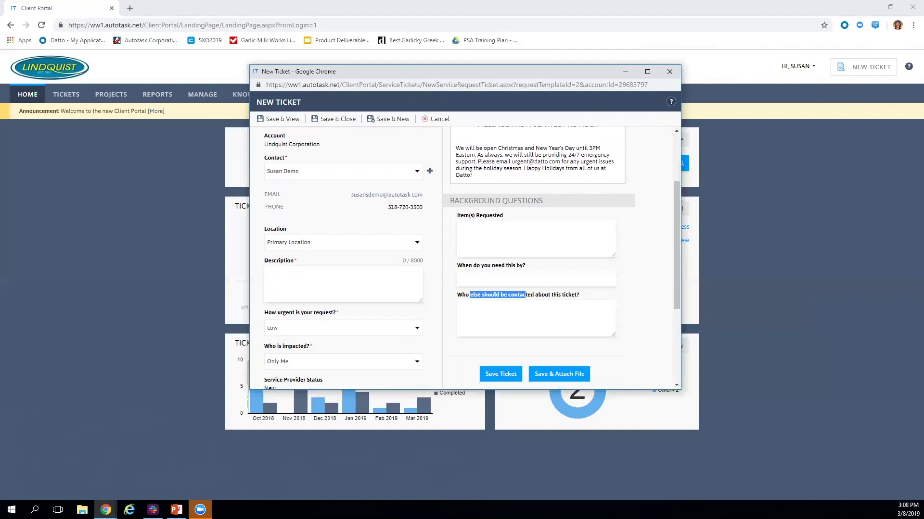
{"action": "scroll", "coordinate": [465, 259], "scroll_direction": "up", "scroll_amount": 2}
{"action": "left_click_drag", "start_coordinate": [459, 245], "coordinate": [569, 251]}
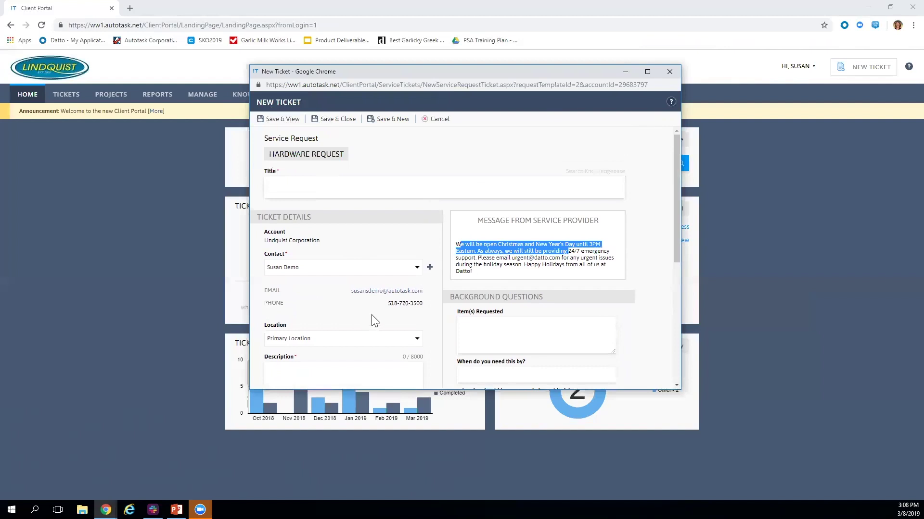
Check the form's urgency, impact and service provider status fields, and close the new ticket without saving
{"action": "scroll", "coordinate": [374, 320], "scroll_direction": "down", "scroll_amount": 2}
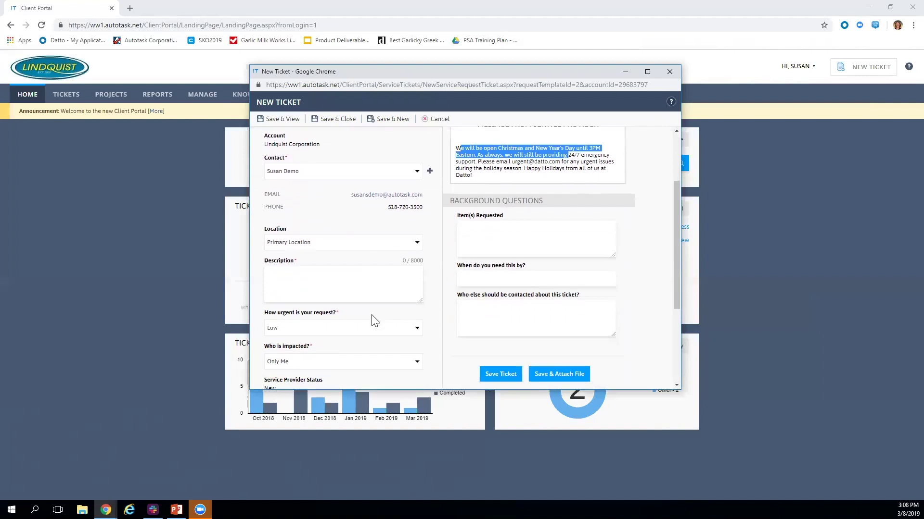
{"action": "scroll", "coordinate": [375, 321], "scroll_direction": "down", "scroll_amount": 1}
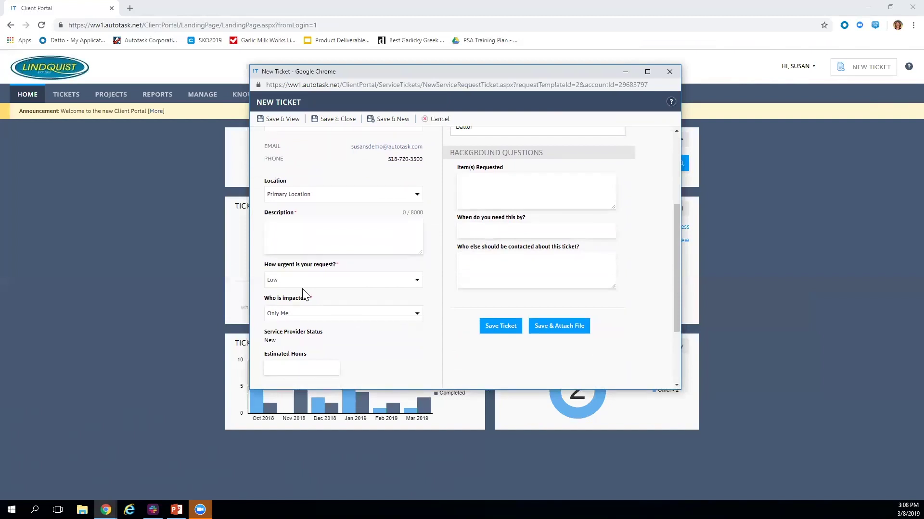
{"action": "left_click_drag", "start_coordinate": [290, 298], "coordinate": [313, 298]}
{"action": "left_click_drag", "start_coordinate": [284, 332], "coordinate": [322, 332]}
{"action": "left_click", "coordinate": [666, 76]}
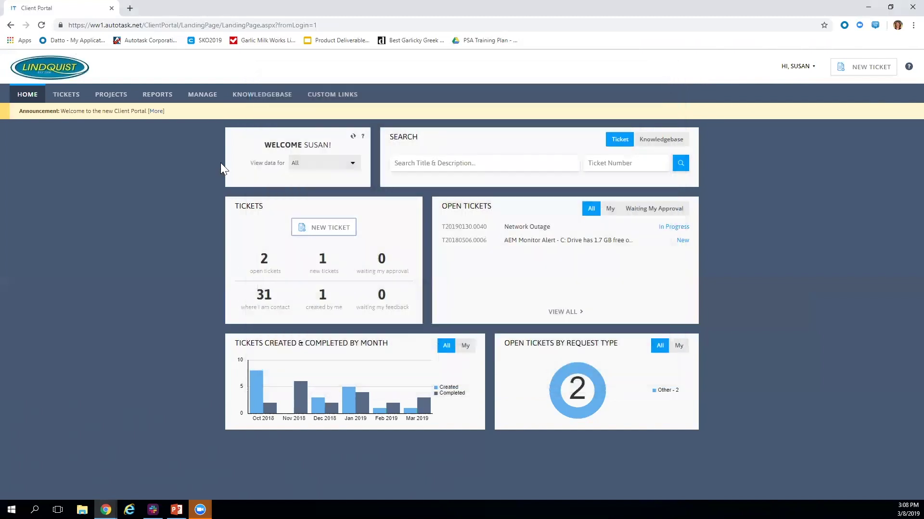
Open the project list and display the schedule of the LindCorp: Office 365 Migration project
{"action": "left_click", "coordinate": [112, 95]}
{"action": "left_click", "coordinate": [118, 126]}
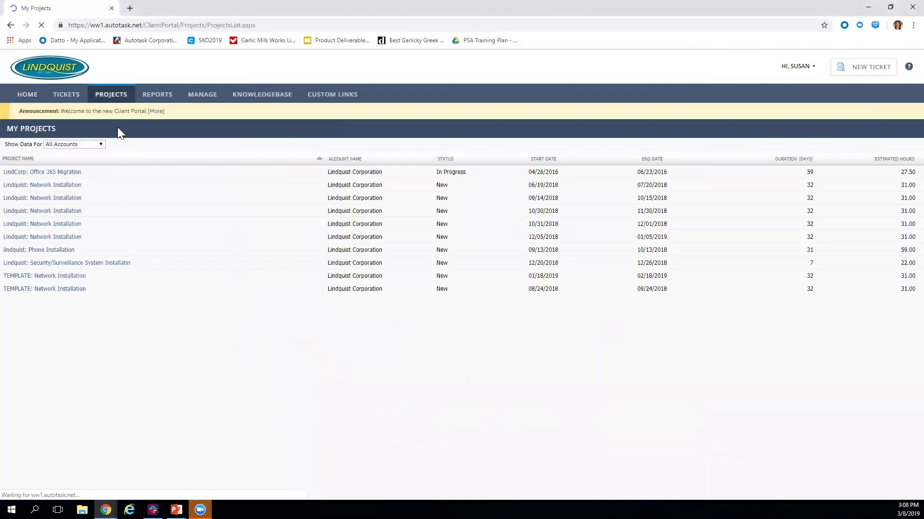
{"action": "left_click", "coordinate": [55, 173]}
{"action": "left_click", "coordinate": [27, 183]}
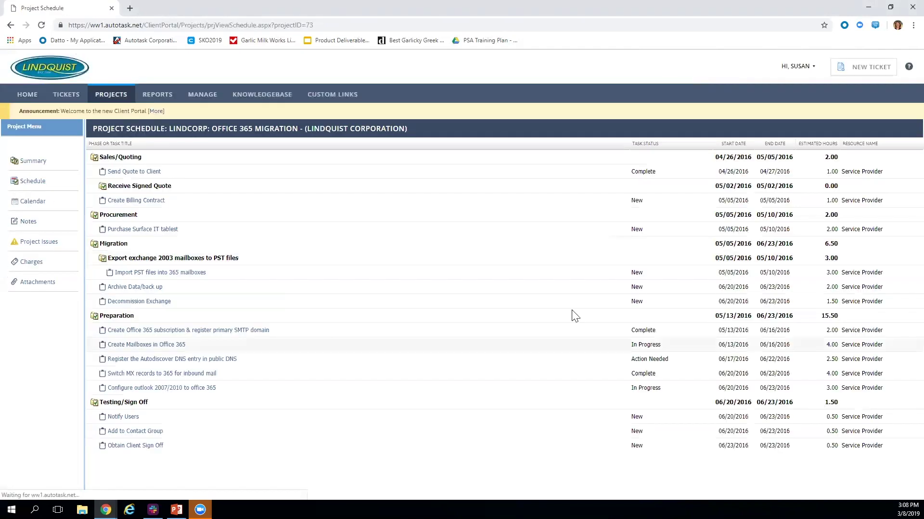
{"action": "left_click", "coordinate": [637, 230]}
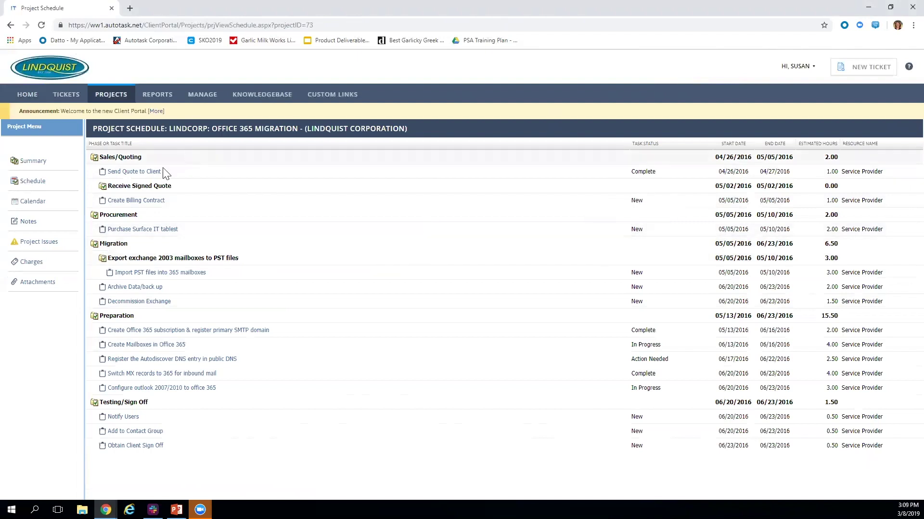
Open the Obtain Client Sign Off task, look over its completion, attachment and note options, and close it unchanged
{"action": "left_click", "coordinate": [137, 447]}
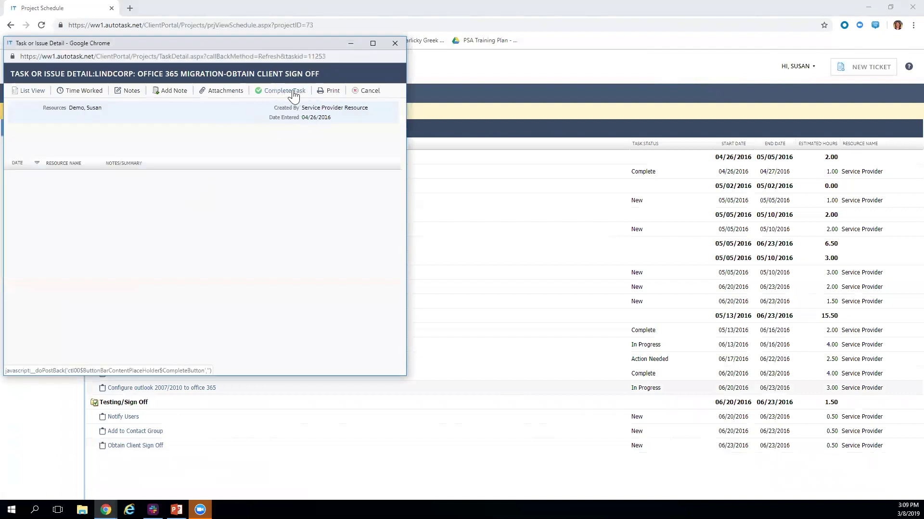
{"action": "left_click", "coordinate": [218, 96]}
{"action": "left_click", "coordinate": [173, 96]}
{"action": "left_click", "coordinate": [362, 91]}
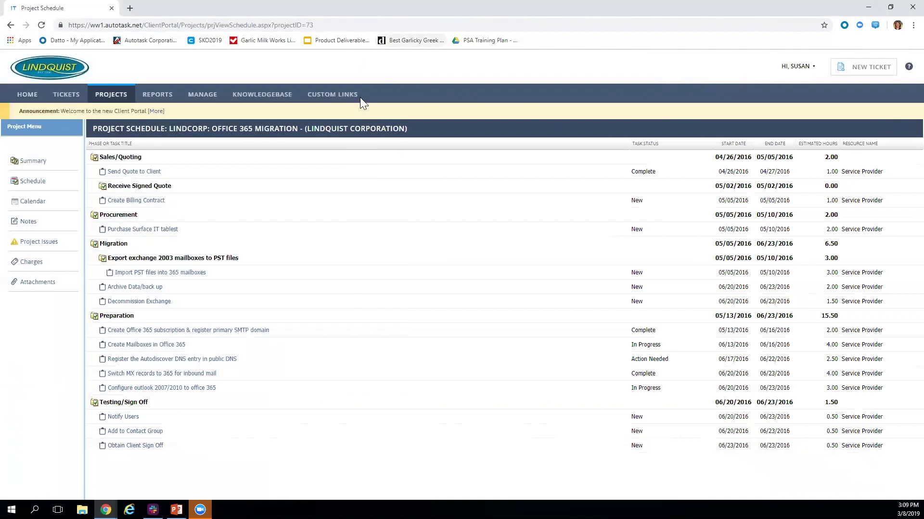
{"action": "mouse_move", "coordinate": [165, 101]}
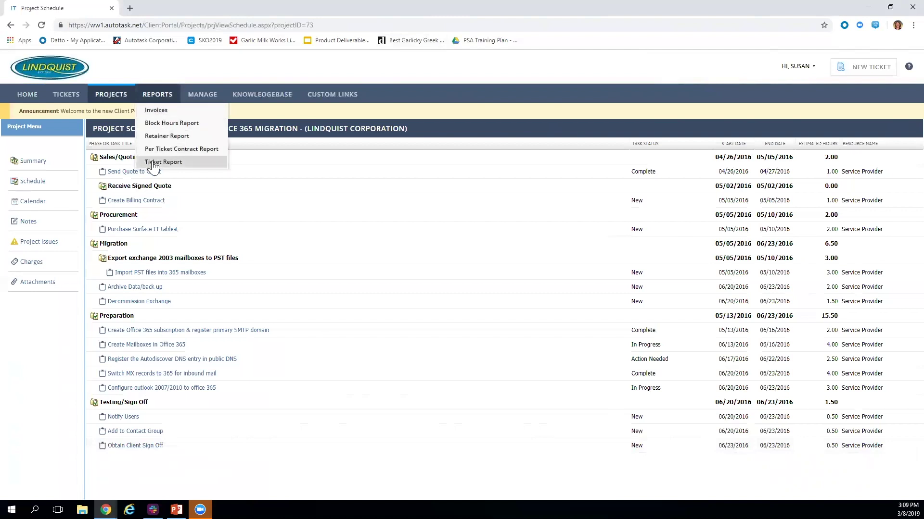
{"action": "mouse_move", "coordinate": [202, 95]}
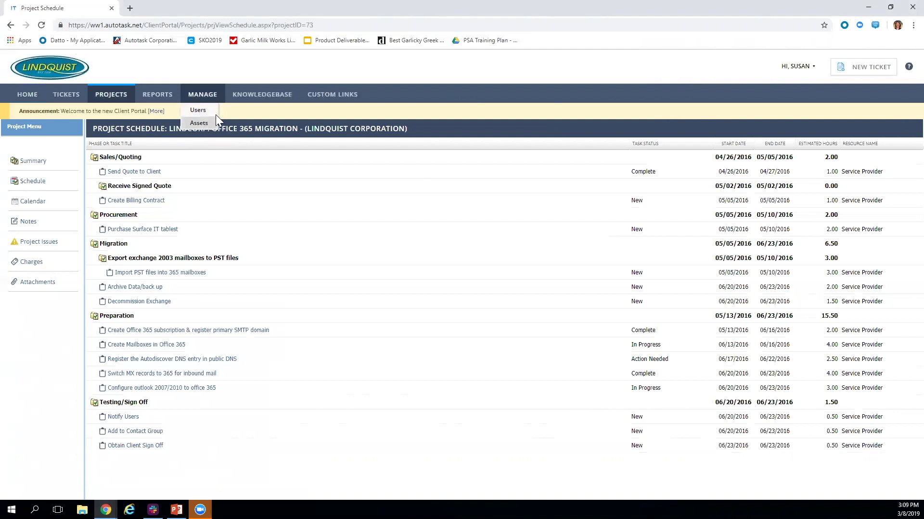
{"action": "mouse_move", "coordinate": [260, 99]}
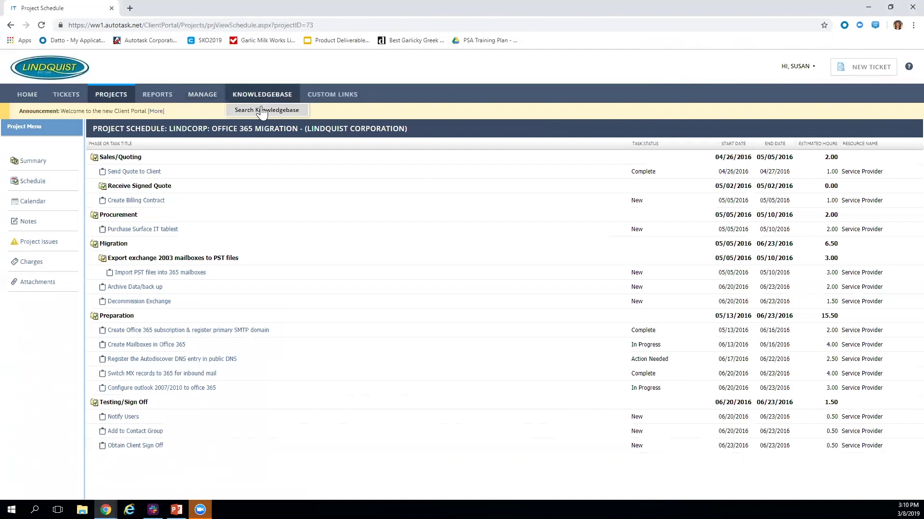
Look over the portal's custom links entry, web address and company logo, and return to the Client Portal home page
{"action": "mouse_move", "coordinate": [332, 95]}
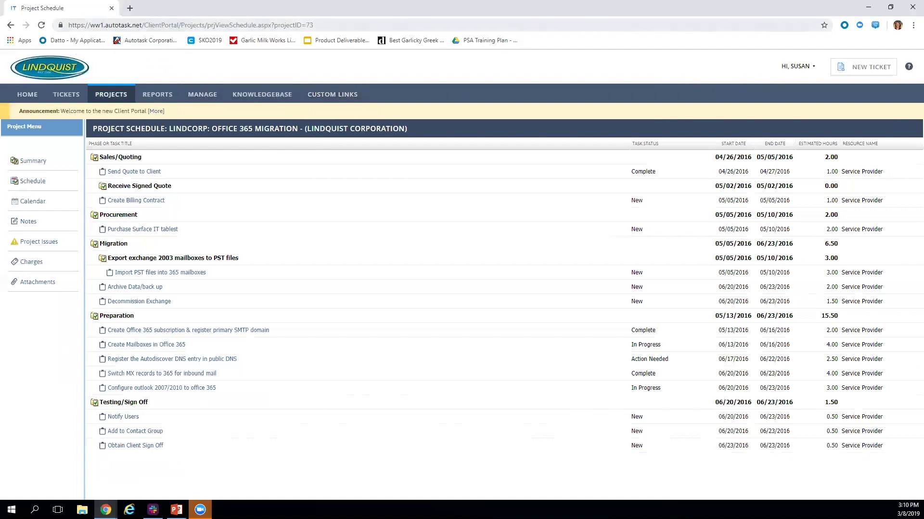
{"action": "left_click_drag", "start_coordinate": [100, 25], "coordinate": [132, 25]}
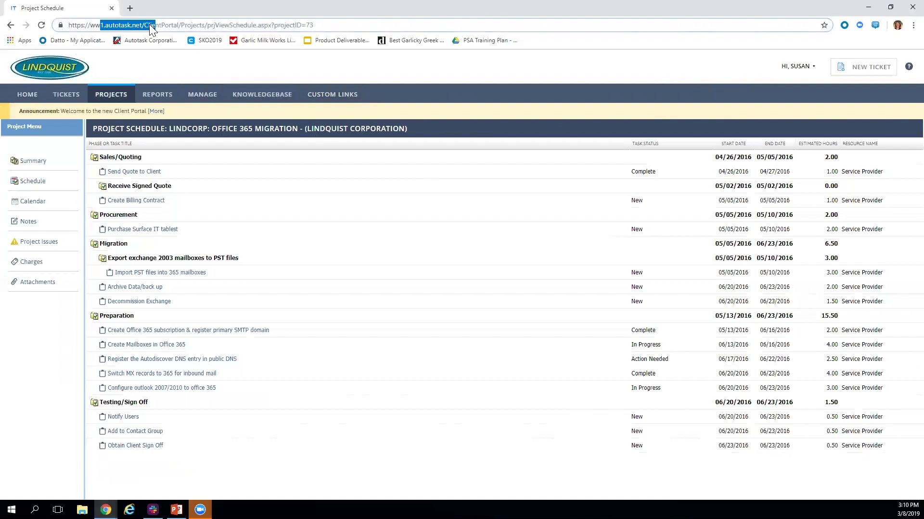
{"action": "left_click", "coordinate": [50, 70]}
{"action": "left_click", "coordinate": [27, 95]}
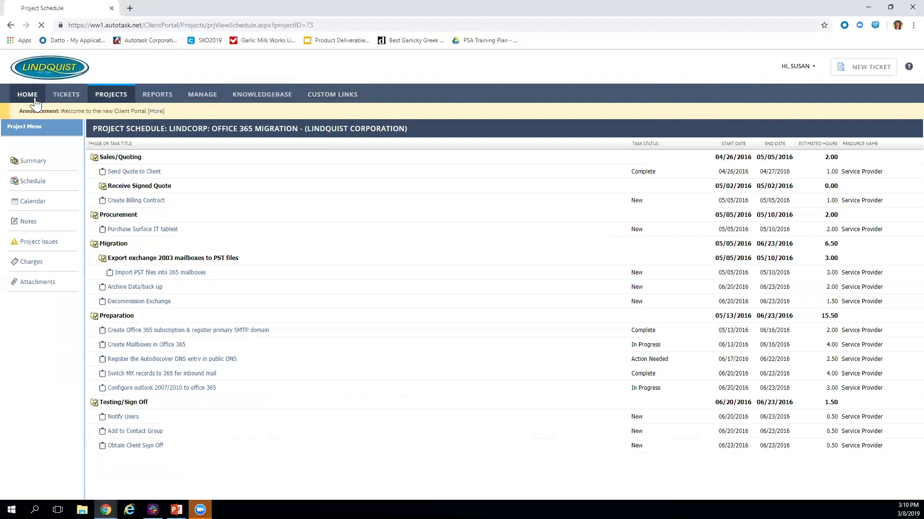
{"action": "left_click", "coordinate": [91, 256]}
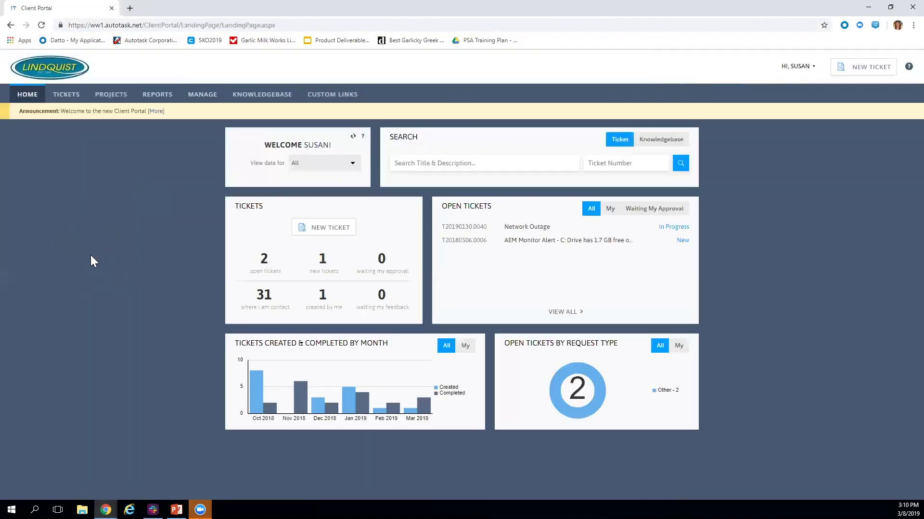
Leave the Client Portal for the main Autotask window and start a new service desk ticket
{"action": "left_click", "coordinate": [868, 6]}
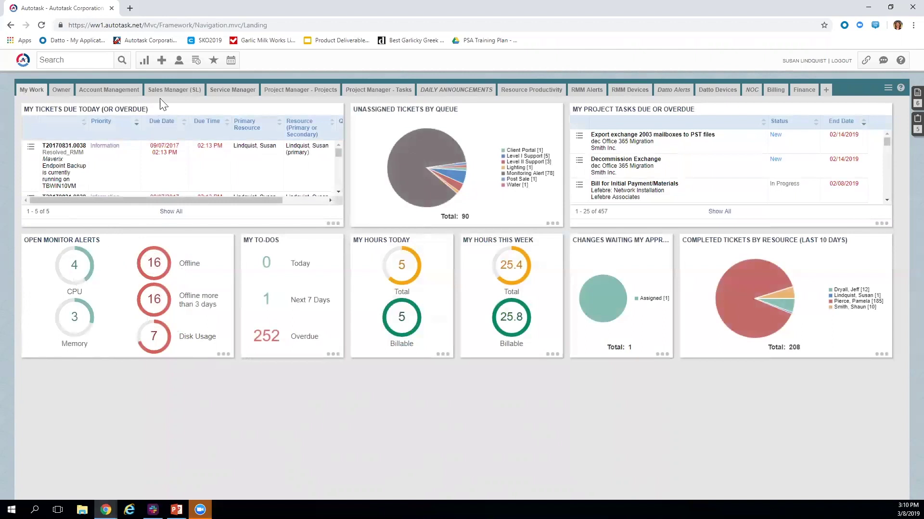
{"action": "mouse_move", "coordinate": [162, 62]}
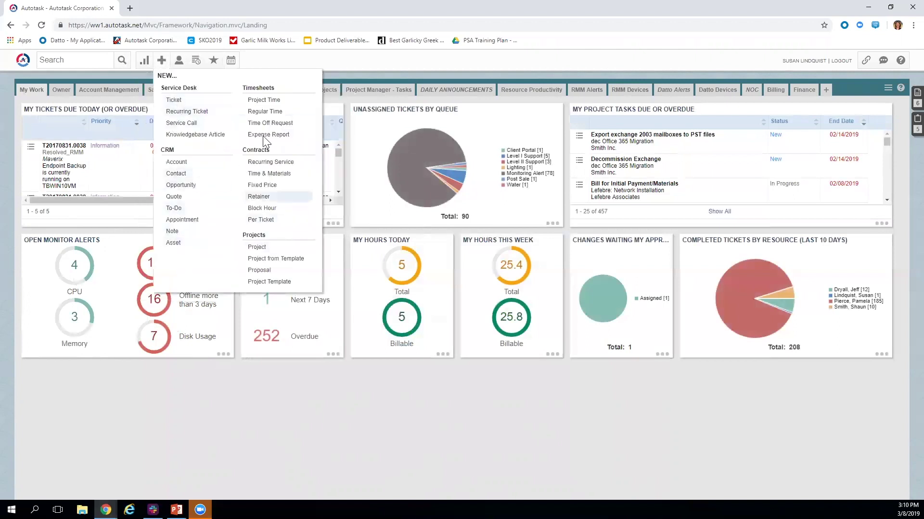
{"action": "left_click", "coordinate": [177, 102]}
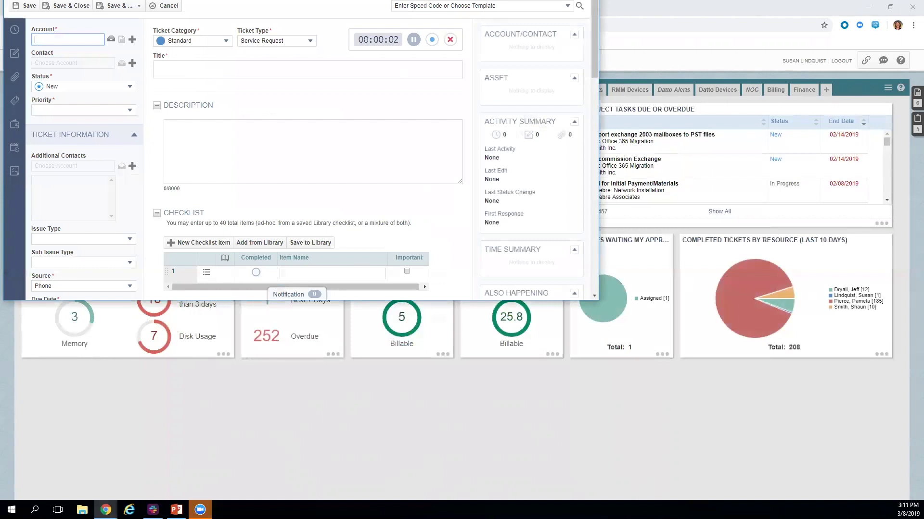
{"action": "left_click", "coordinate": [16, 221]}
Review the available ticket categories and set the new ticket's category to On Boarding
{"action": "left_click", "coordinate": [226, 41]}
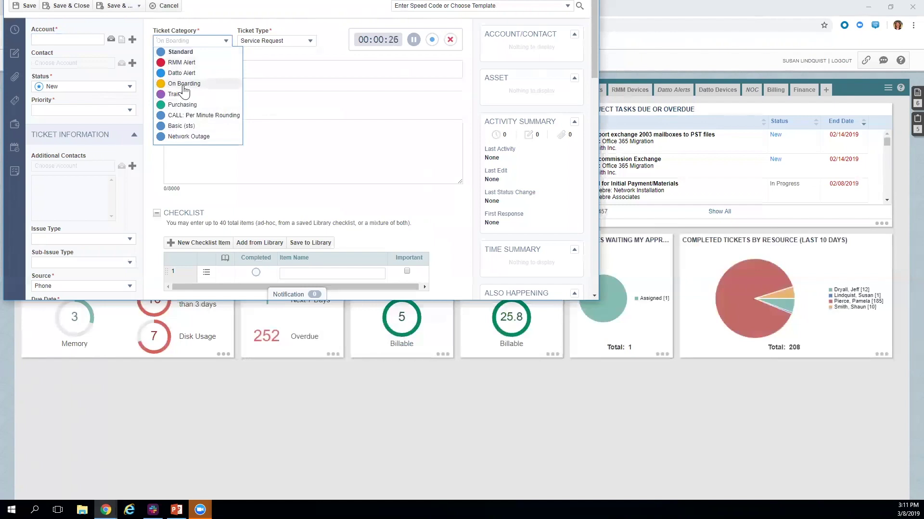
{"action": "left_click", "coordinate": [251, 195]}
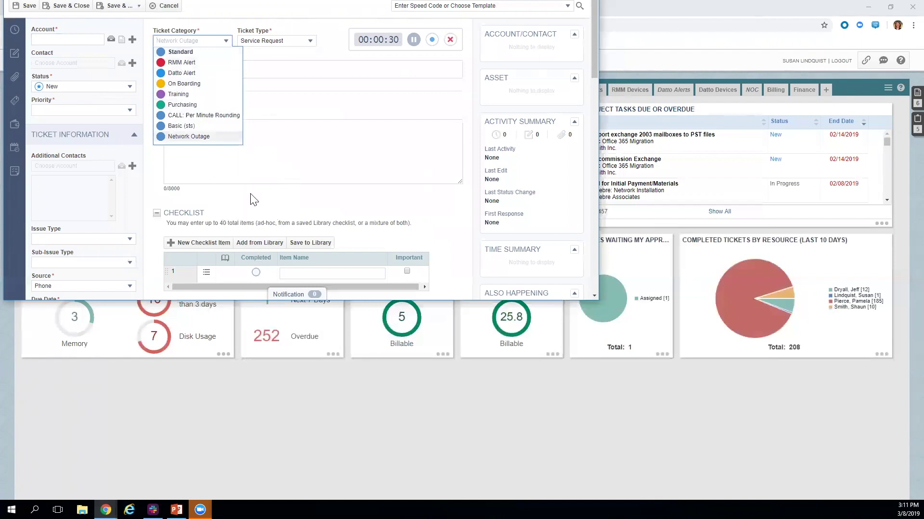
{"action": "left_click", "coordinate": [515, 172]}
{"action": "key", "text": "Return"}
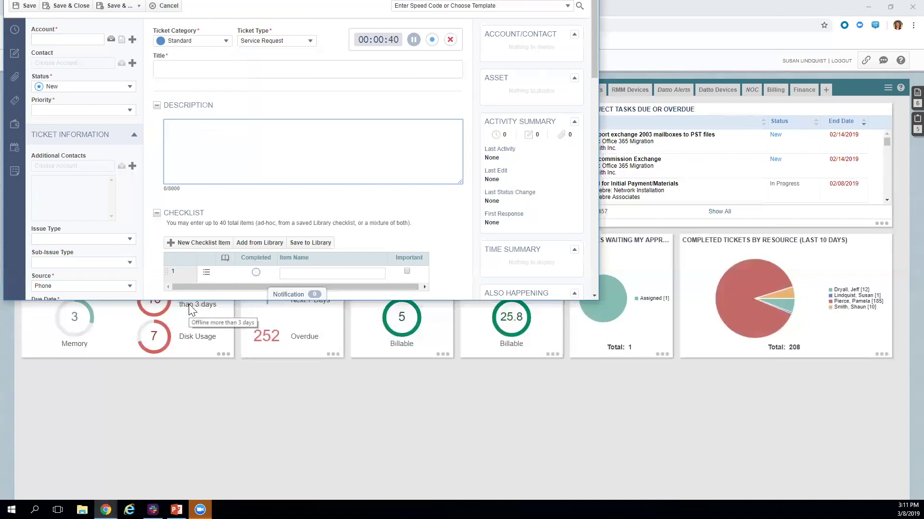
{"action": "left_click", "coordinate": [224, 42]}
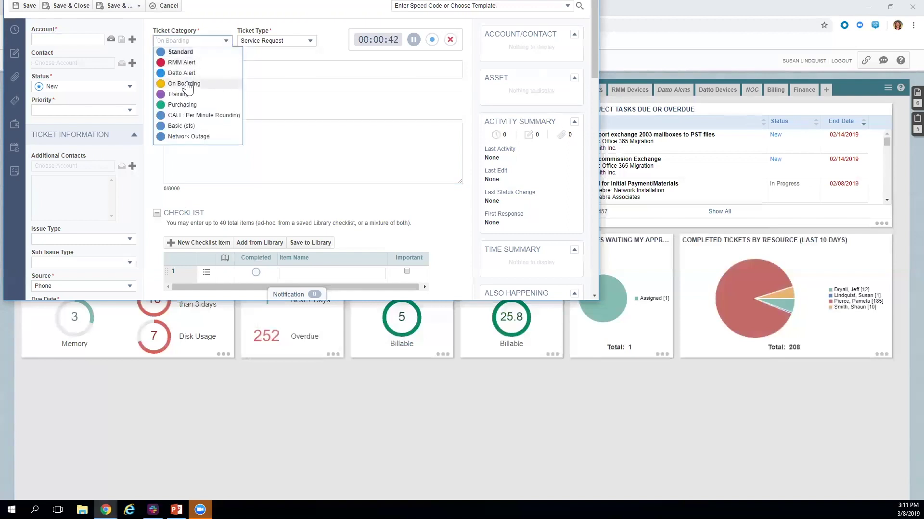
{"action": "left_click", "coordinate": [184, 84]}
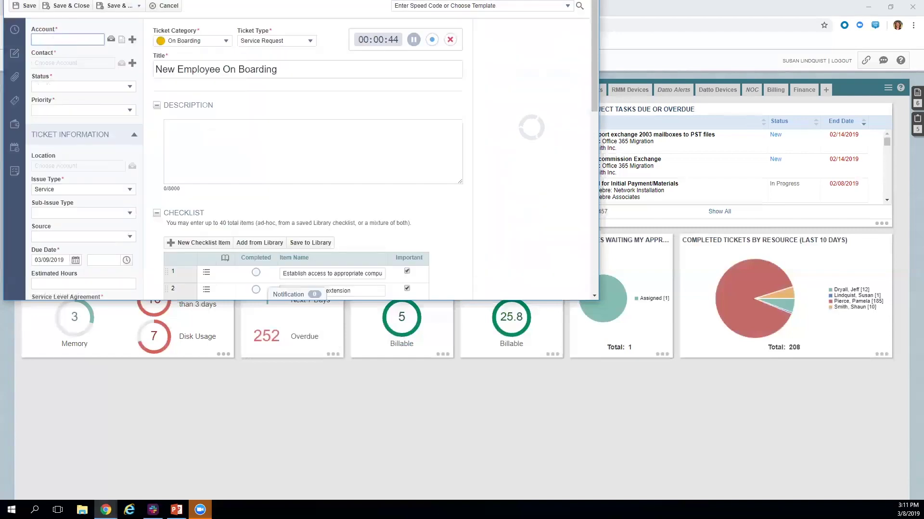
Look over the onboarding checklist and set the ticket's account to Lindquist Corporation
{"action": "left_click", "coordinate": [52, 37]}
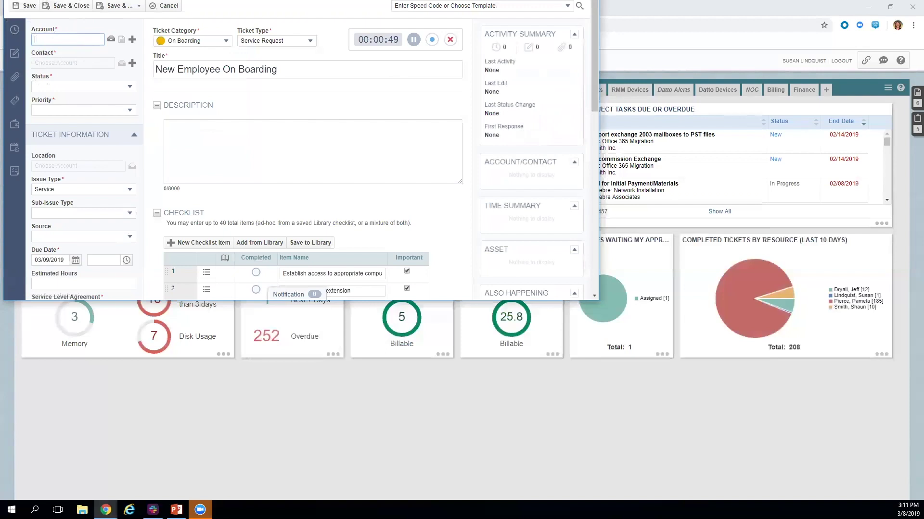
{"action": "scroll", "coordinate": [259, 158], "scroll_direction": "down", "scroll_amount": 2}
{"action": "scroll", "coordinate": [260, 158], "scroll_direction": "up", "scroll_amount": 1}
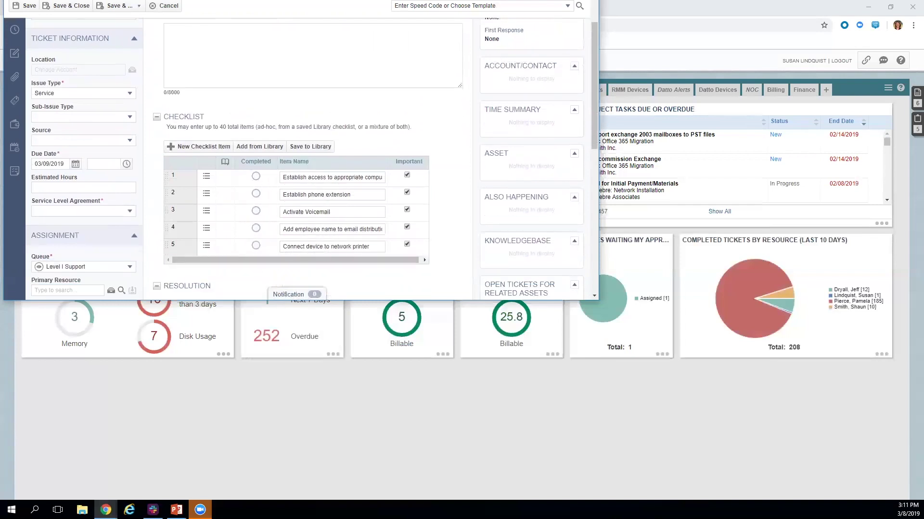
{"action": "scroll", "coordinate": [296, 212], "scroll_direction": "up", "scroll_amount": 2}
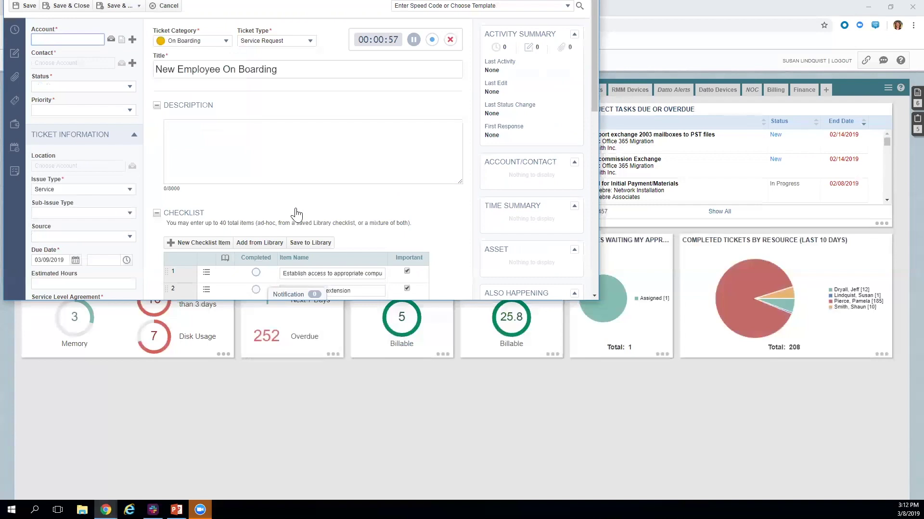
{"action": "type", "text": "lind"}
{"action": "left_click", "coordinate": [85, 50]}
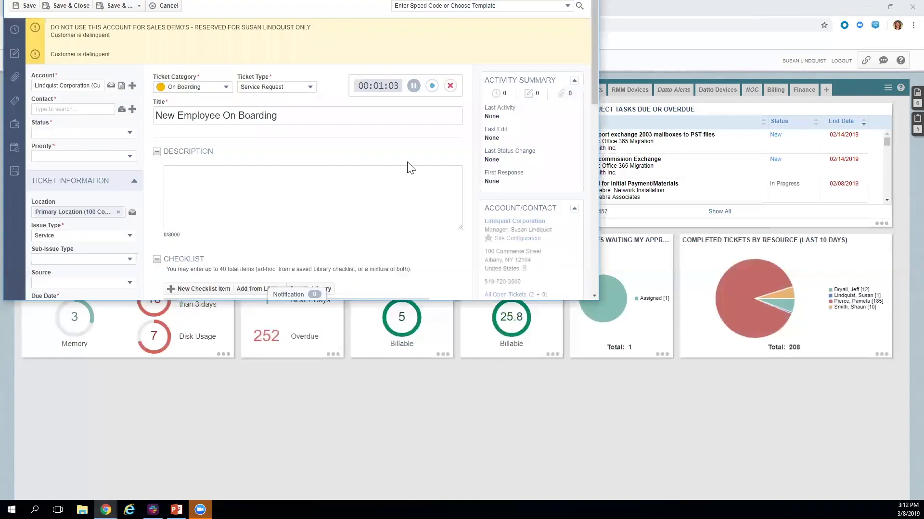
View the site configuration of Lindquist Corporation from the account details and close it unchanged
{"action": "scroll", "coordinate": [529, 144], "scroll_direction": "down", "scroll_amount": 1}
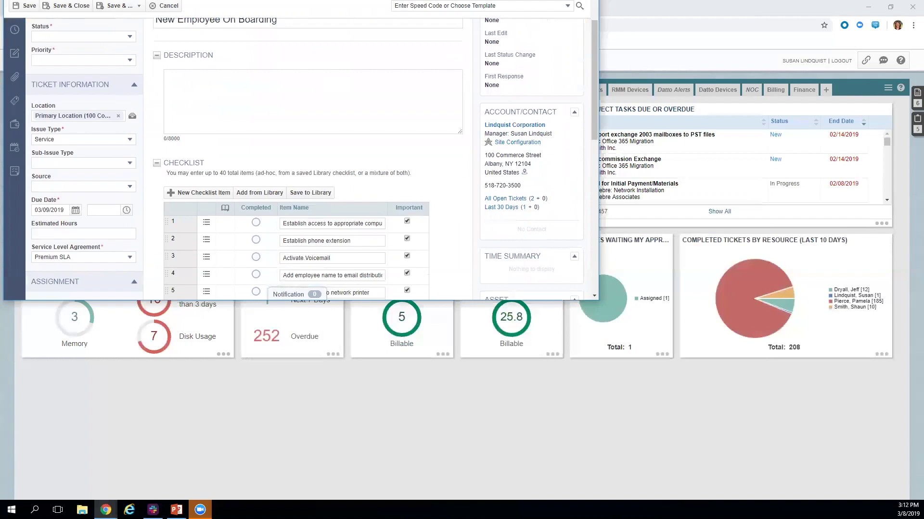
{"action": "left_click", "coordinate": [518, 143]}
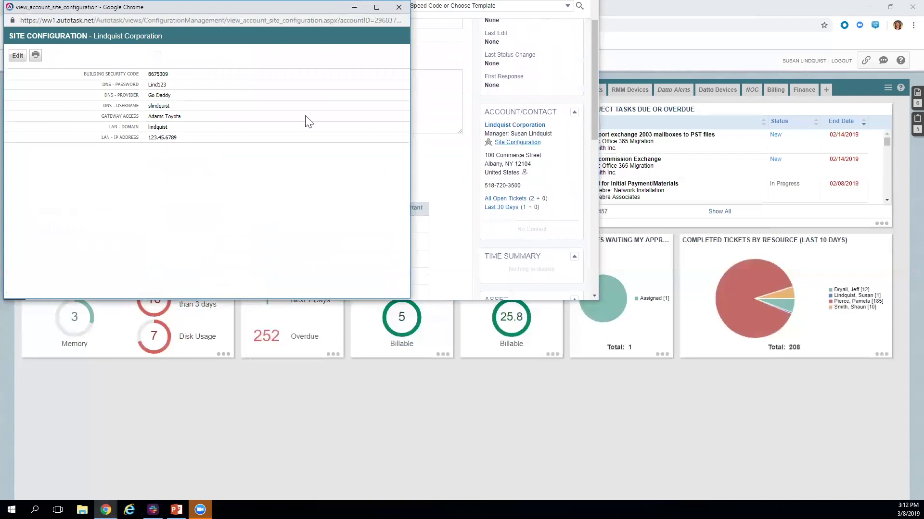
{"action": "left_click", "coordinate": [398, 6]}
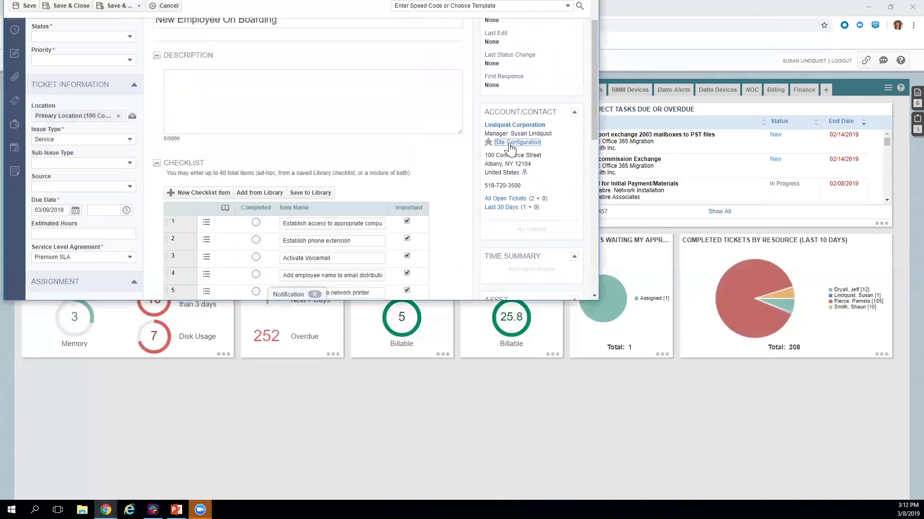
Display all open tickets of Lindquist Corporation from the account details and close the list
{"action": "left_click", "coordinate": [520, 201]}
{"action": "left_click", "coordinate": [505, 200]}
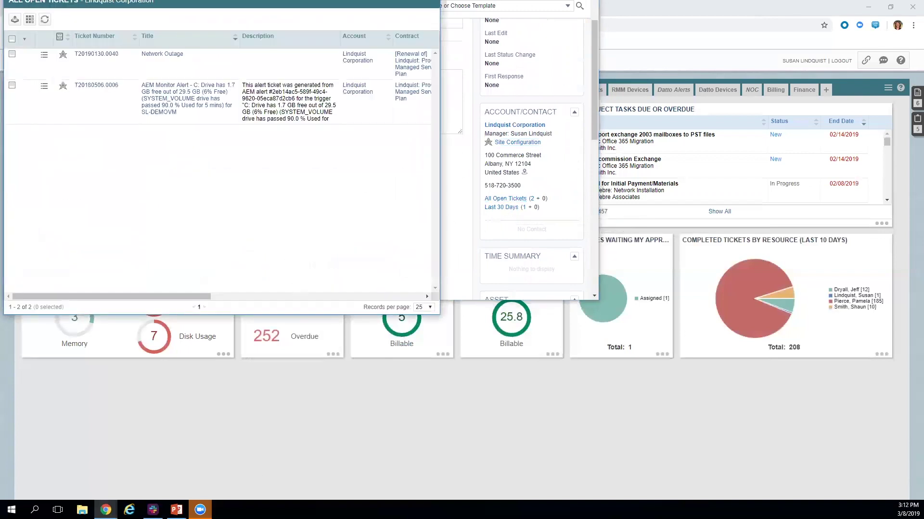
{"action": "mouse_move", "coordinate": [106, 510]}
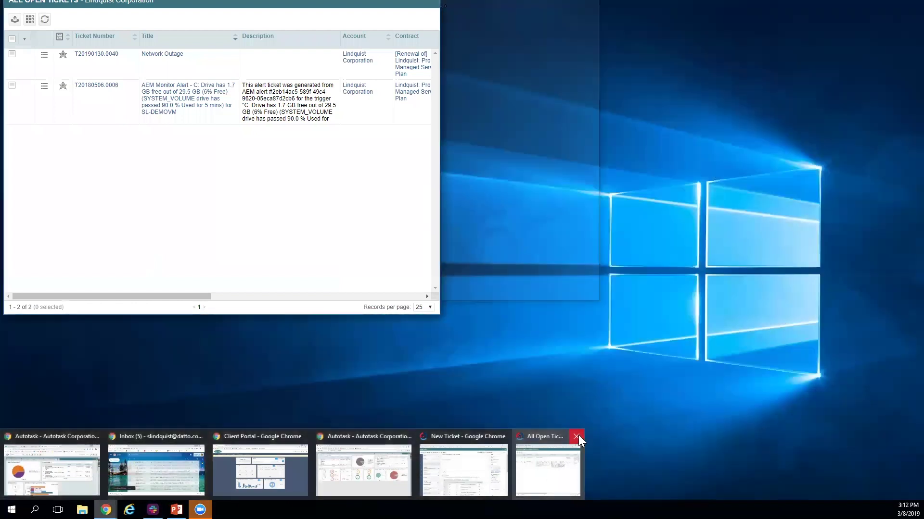
{"action": "left_click", "coordinate": [578, 436]}
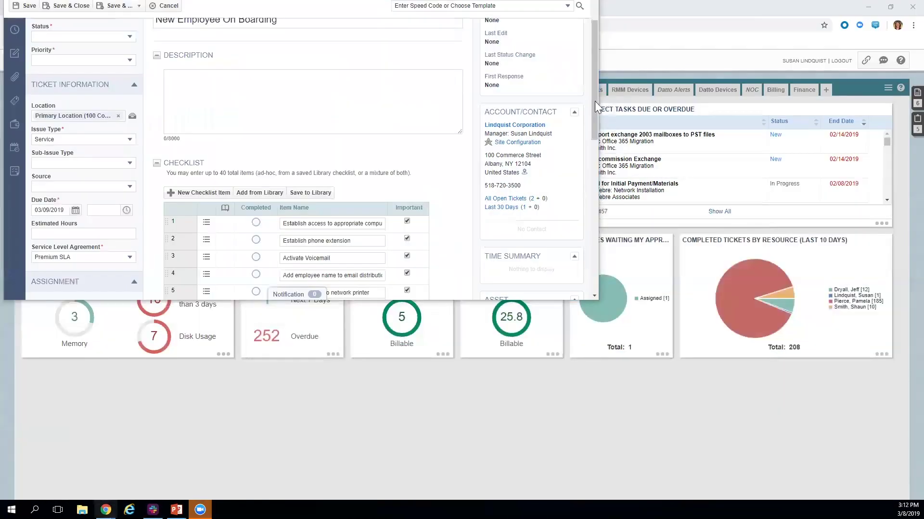
Choose the demo contact for the ticket and check that contact's details and ticket links
{"action": "left_click", "coordinate": [34, 109]}
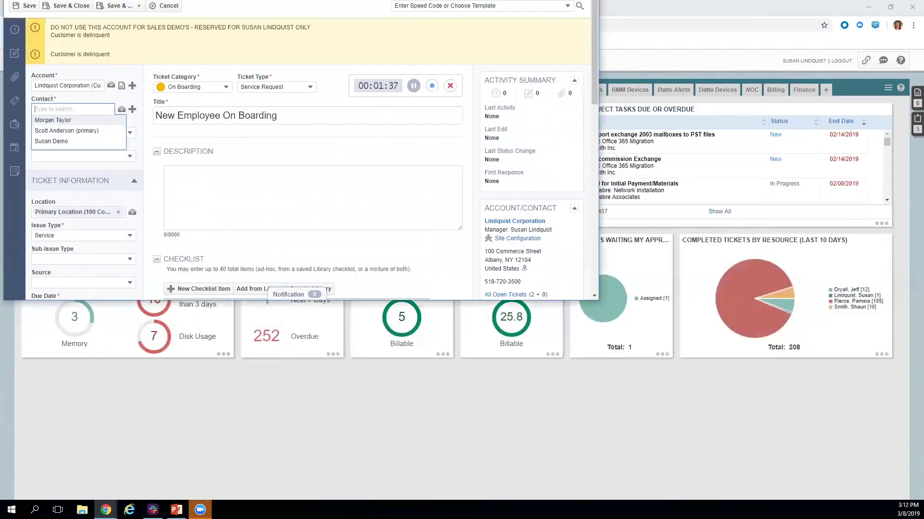
{"action": "left_click", "coordinate": [57, 141]}
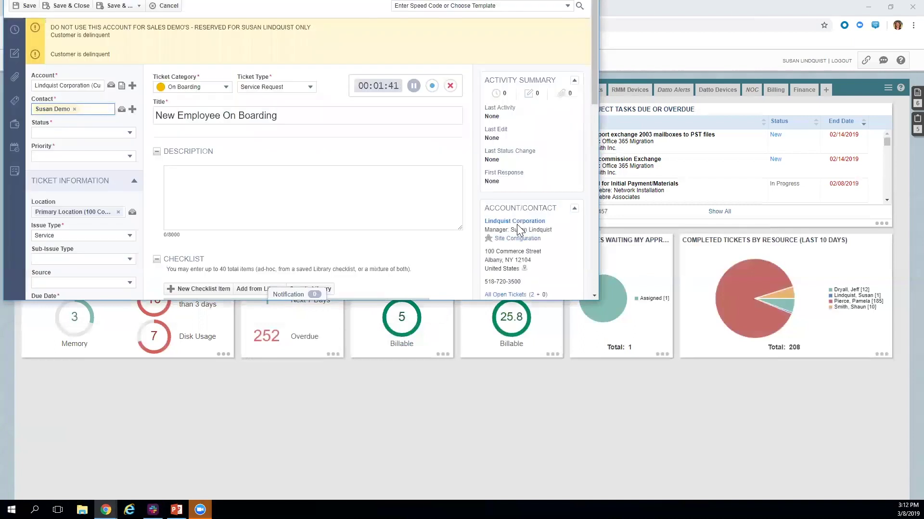
{"action": "scroll", "coordinate": [517, 224], "scroll_direction": "down", "scroll_amount": 3}
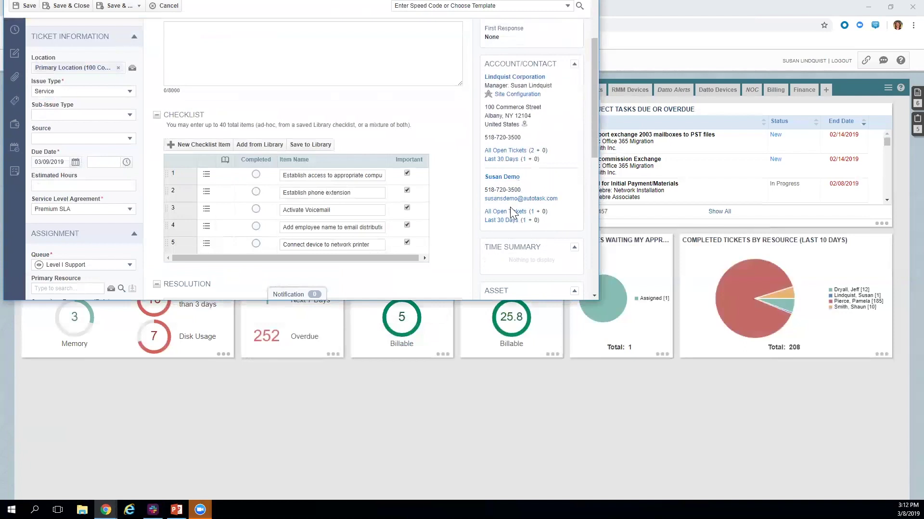
Browse the account's full asset list from the ticket's asset field and close it without choosing an asset
{"action": "scroll", "coordinate": [98, 204], "scroll_direction": "down", "scroll_amount": 3}
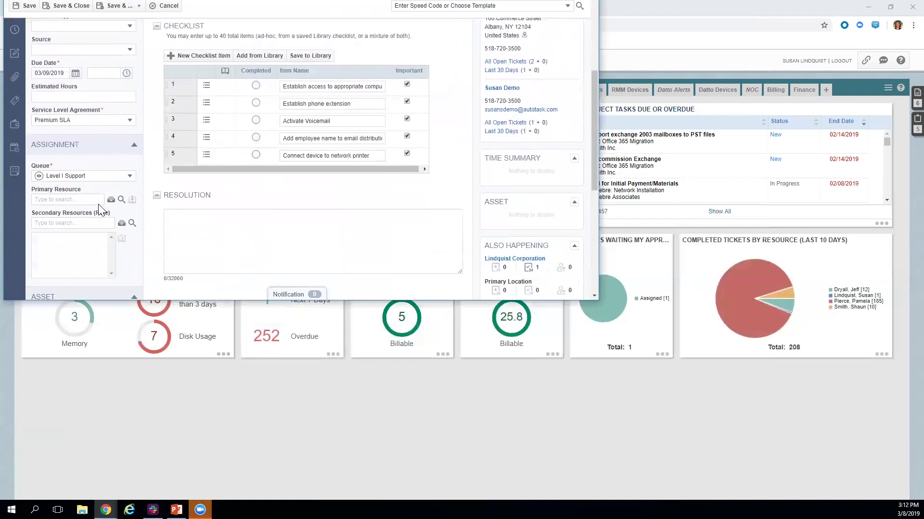
{"action": "scroll", "coordinate": [101, 210], "scroll_direction": "up", "scroll_amount": 1}
{"action": "scroll", "coordinate": [101, 210], "scroll_direction": "down", "scroll_amount": 2}
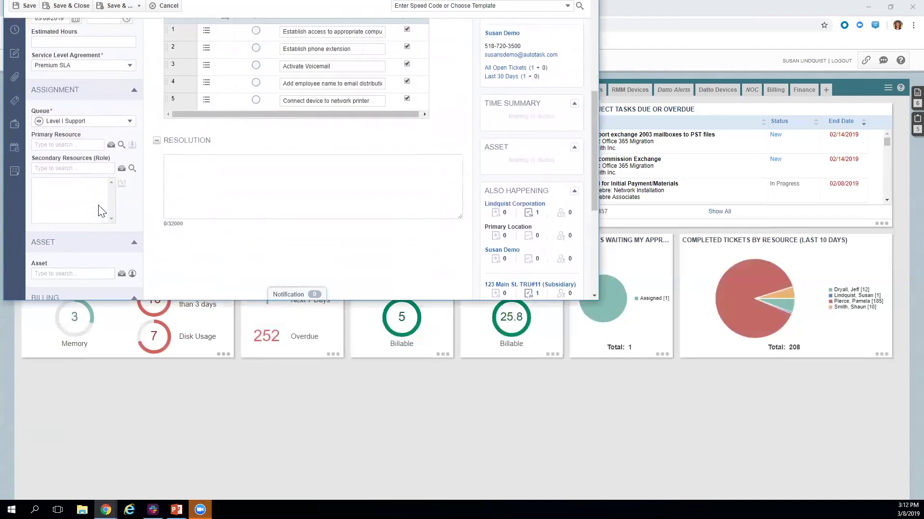
{"action": "scroll", "coordinate": [101, 207], "scroll_direction": "down", "scroll_amount": 2}
{"action": "scroll", "coordinate": [108, 211], "scroll_direction": "up", "scroll_amount": 1}
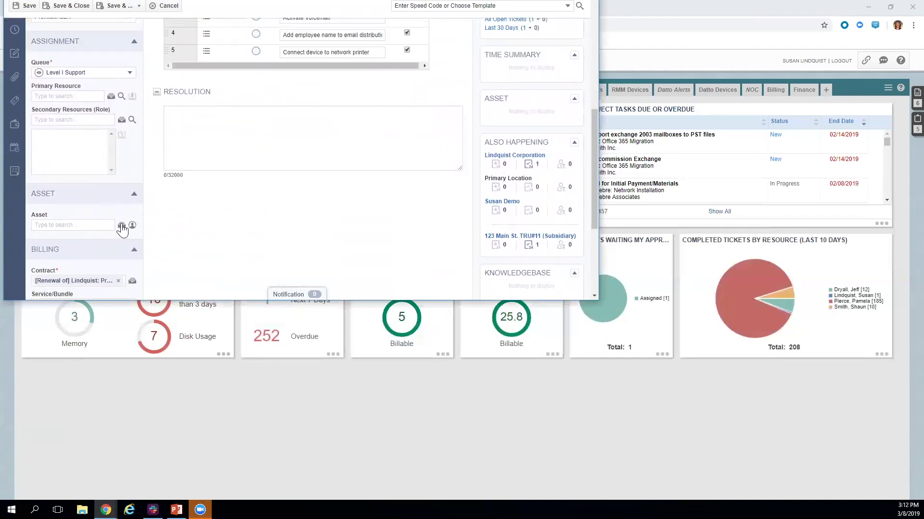
{"action": "left_click", "coordinate": [121, 225]}
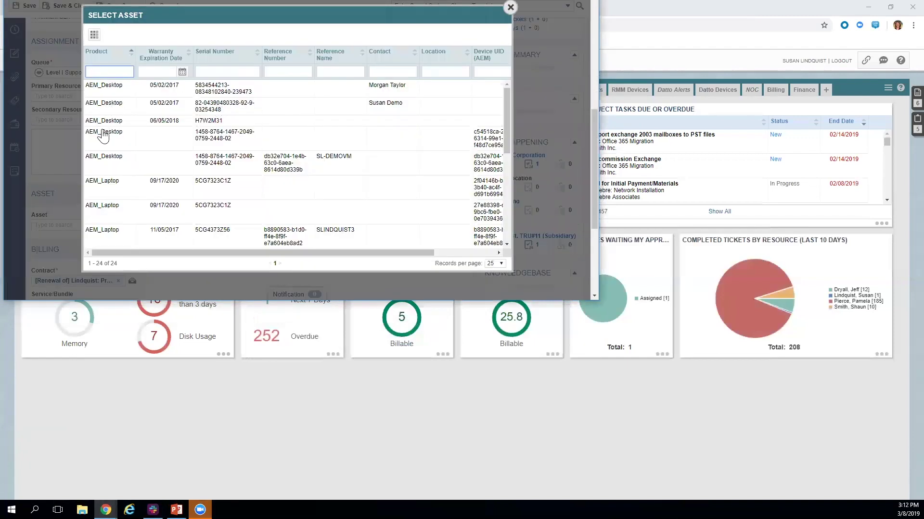
{"action": "left_click", "coordinate": [163, 113]}
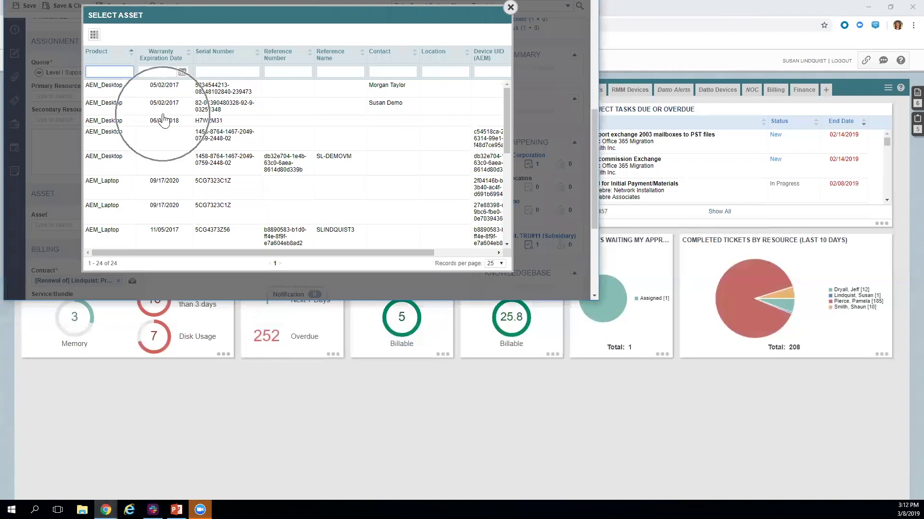
{"action": "left_click", "coordinate": [510, 7]}
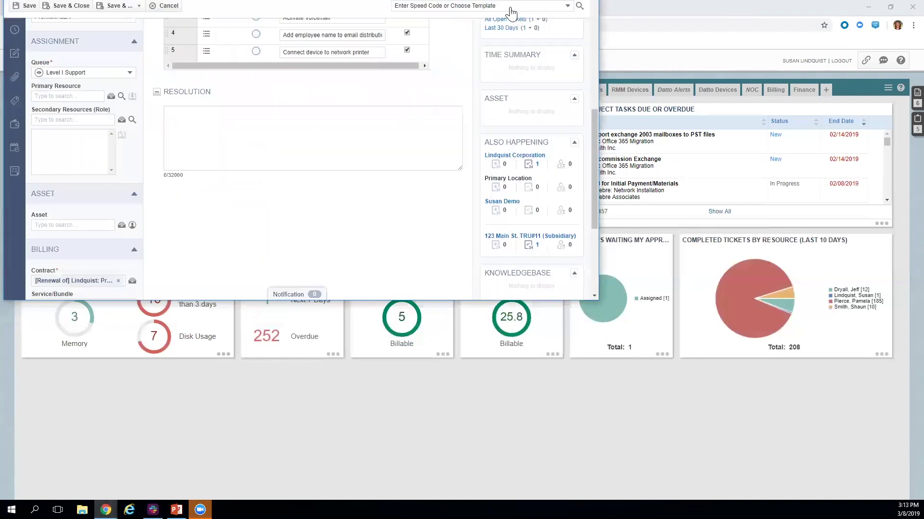
List only the assets of the ticket's contact and assign AEM_Desktop to the ticket
{"action": "left_click", "coordinate": [132, 225]}
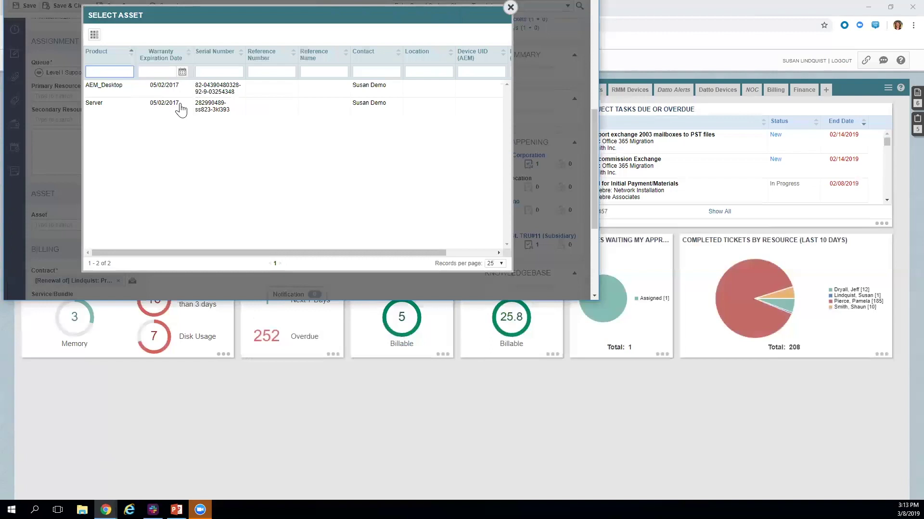
{"action": "left_click", "coordinate": [119, 89]}
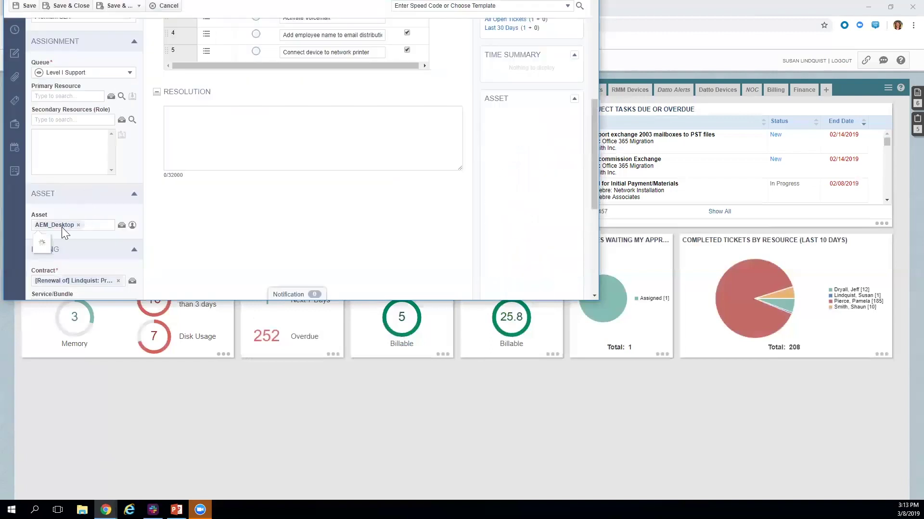
{"action": "mouse_move", "coordinate": [62, 227]}
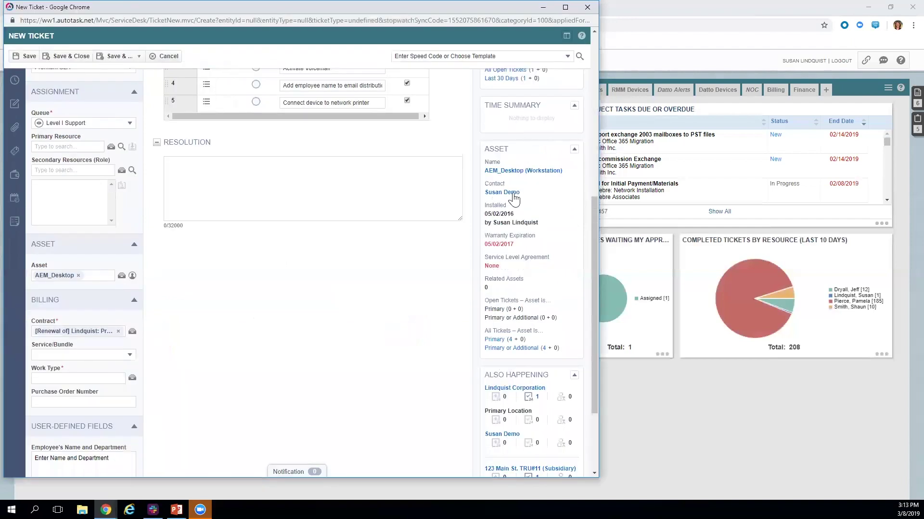
Examine the AEM_Desktop asset's installation and service level details, and display all tickets where it is the primary asset
{"action": "left_click", "coordinate": [498, 211]}
{"action": "left_click", "coordinate": [498, 264]}
{"action": "left_click", "coordinate": [498, 266]}
{"action": "left_click", "coordinate": [494, 340]}
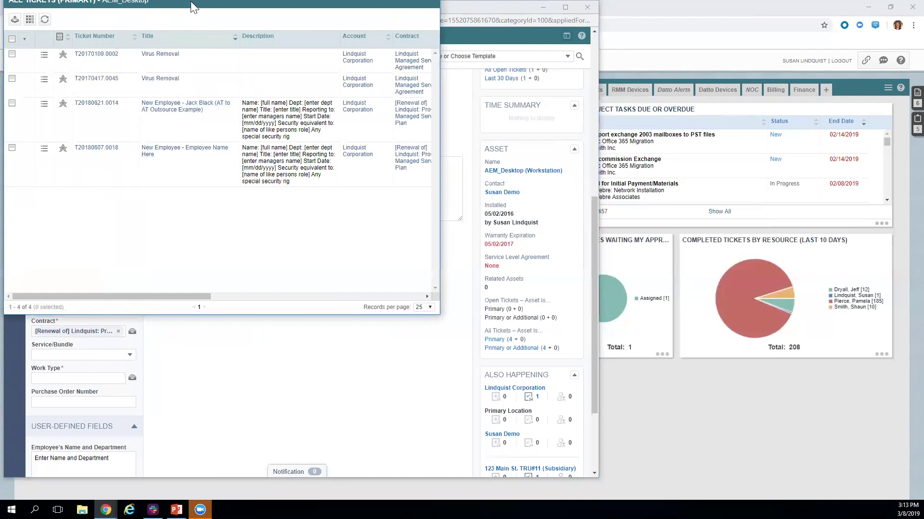
Point out the first virus removal ticket, and close the asset's ticket list and the new ticket form to return to the dashboard
{"action": "triple_click", "coordinate": [234, 54]}
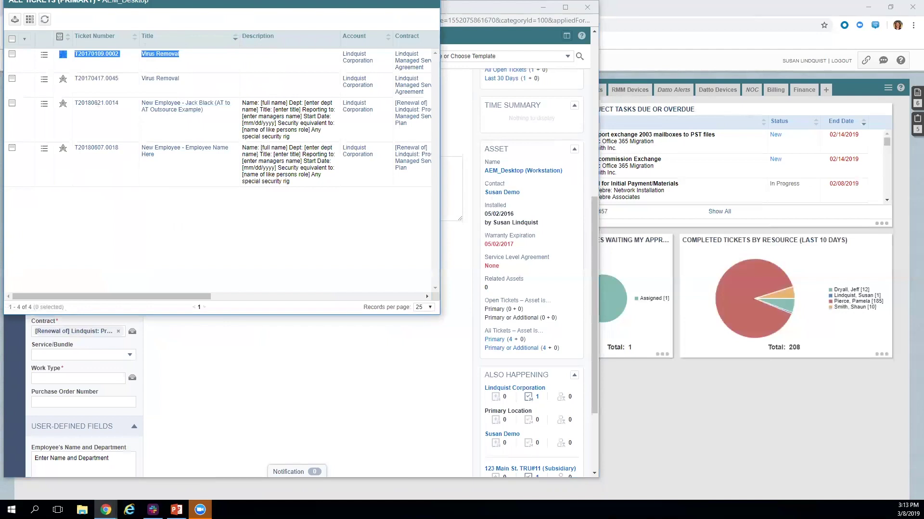
{"action": "mouse_move", "coordinate": [106, 510]}
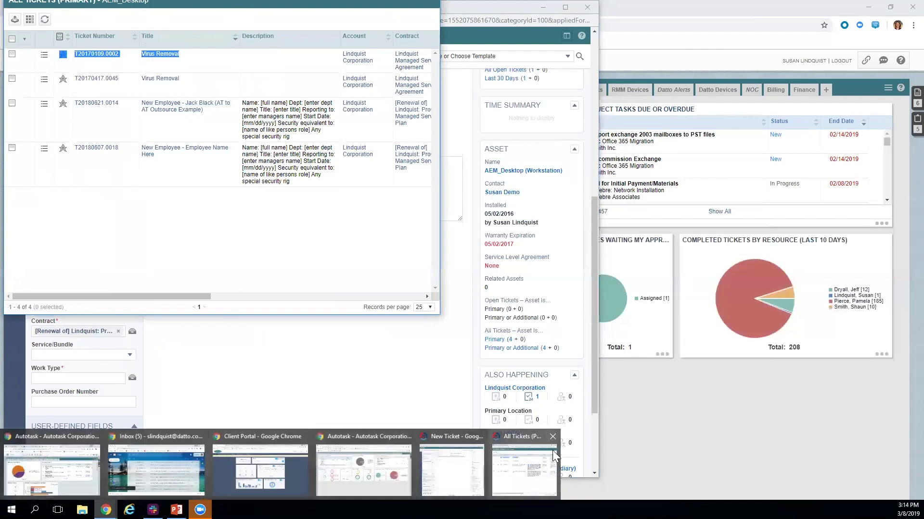
{"action": "left_click", "coordinate": [478, 437]}
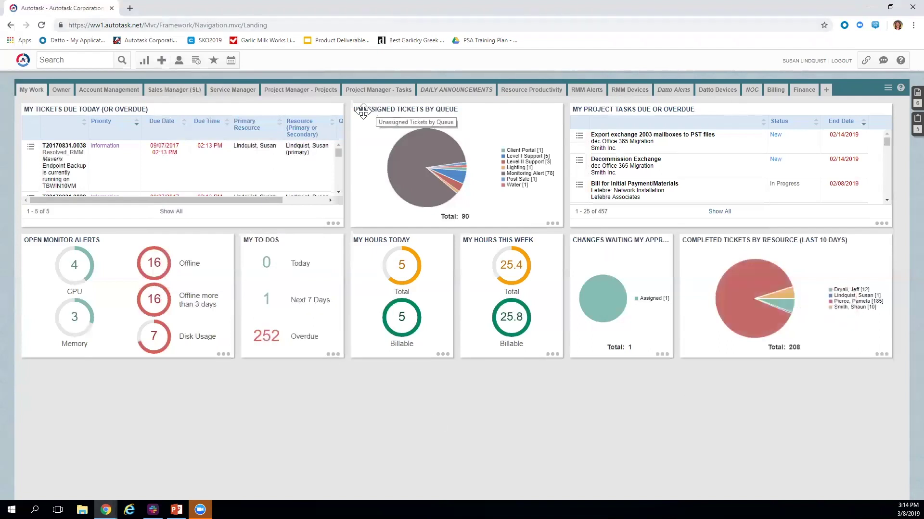
Examine the endpoint management actions offered for the AEM Monitor CPU alert ticket in the list of due or overdue tickets
{"action": "scroll", "coordinate": [60, 165], "scroll_direction": "down", "scroll_amount": 5}
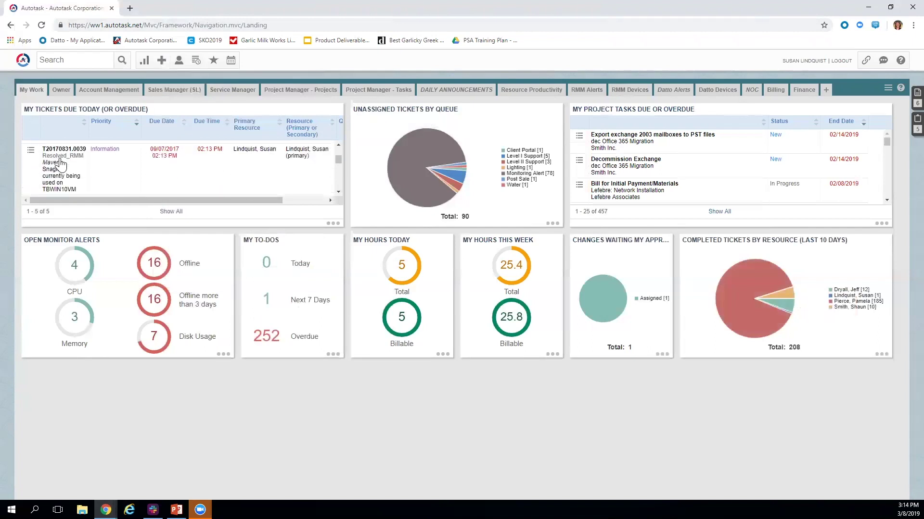
{"action": "left_click", "coordinate": [31, 154]}
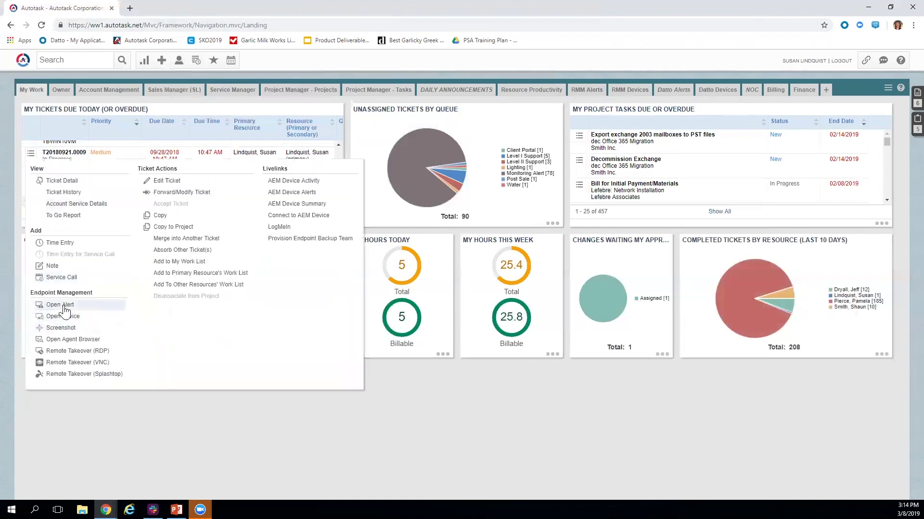
{"action": "left_click", "coordinate": [62, 329]}
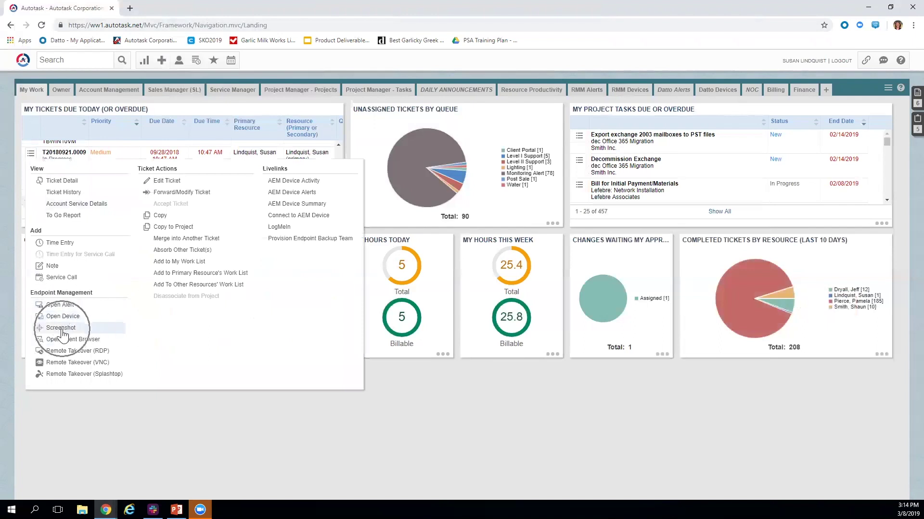
{"action": "left_click", "coordinate": [76, 368]}
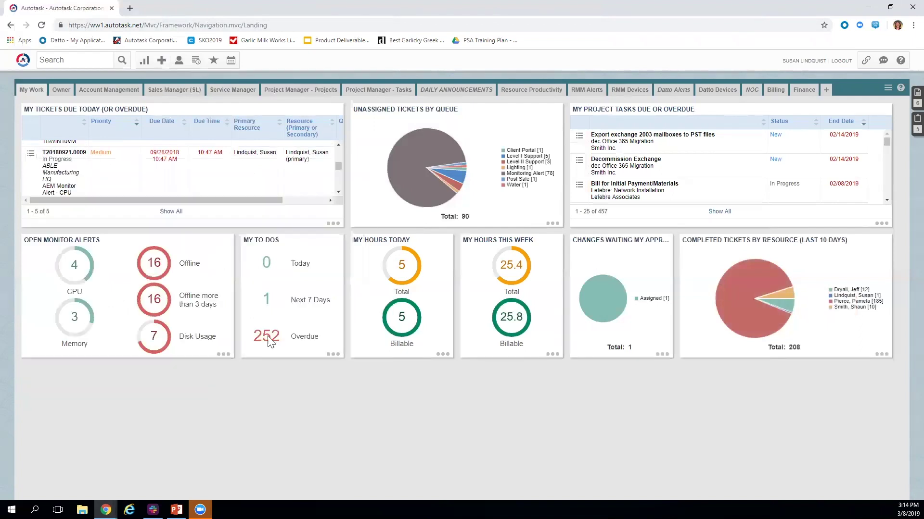
List the open CPU monitor alerts and open the CPU usage alert ticket for HQ-C-WIN10-02
{"action": "left_click", "coordinate": [76, 269]}
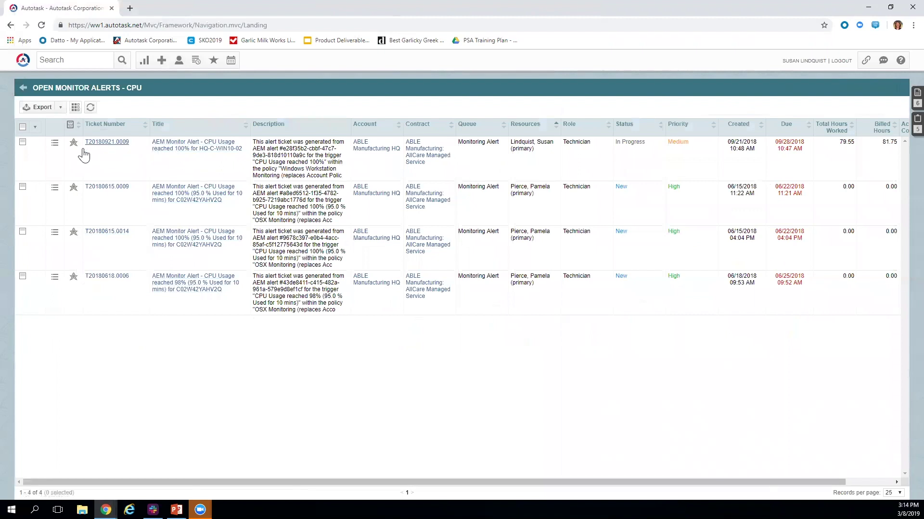
{"action": "left_click", "coordinate": [54, 144]}
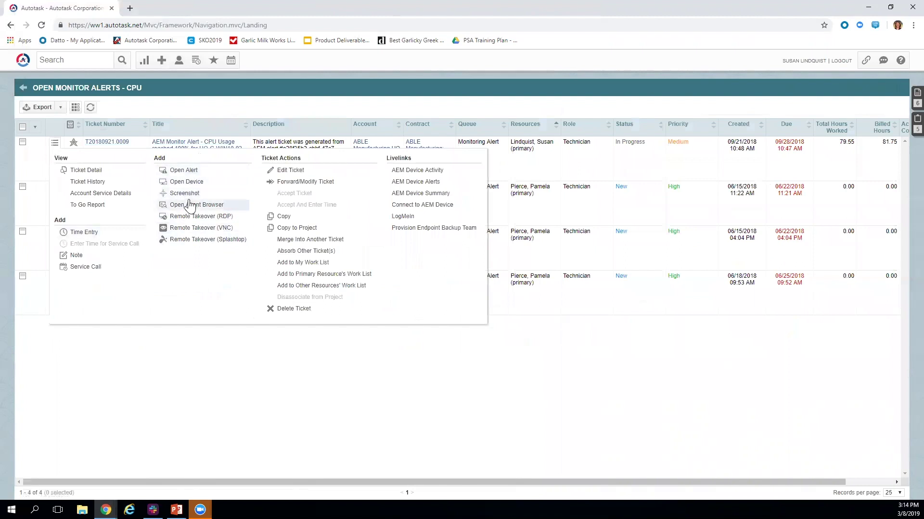
{"action": "left_click", "coordinate": [116, 147]}
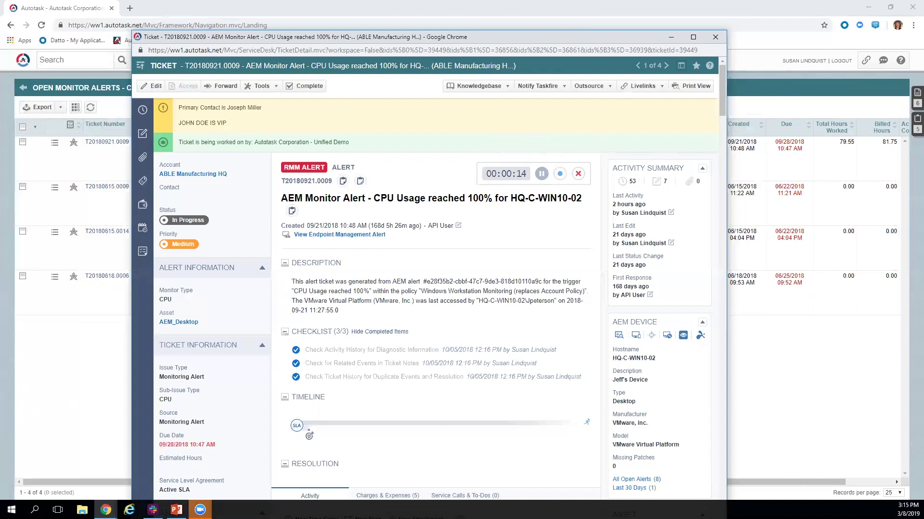
Examine the alert ticket's work timer and the remote takeover options of its AEM device
{"action": "left_click", "coordinate": [542, 177]}
{"action": "left_click", "coordinate": [543, 180]}
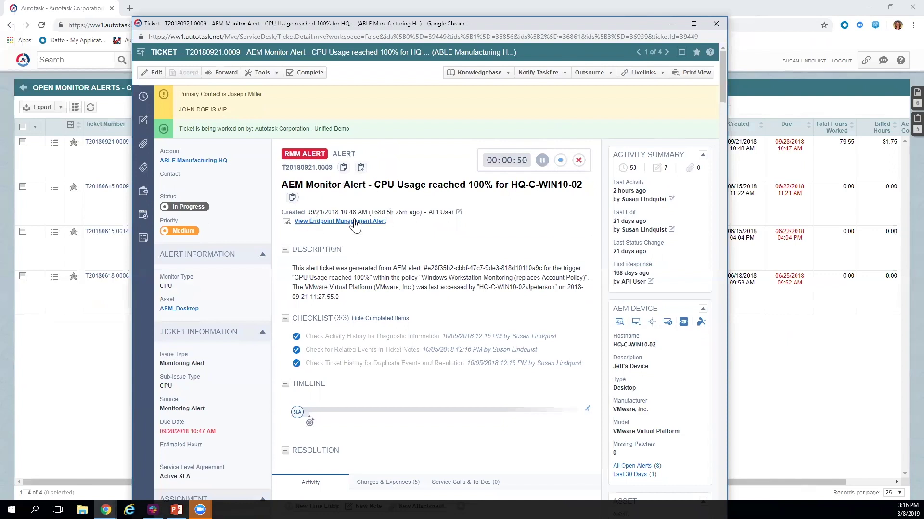
{"action": "left_click", "coordinate": [701, 323]}
{"action": "left_click", "coordinate": [683, 323]}
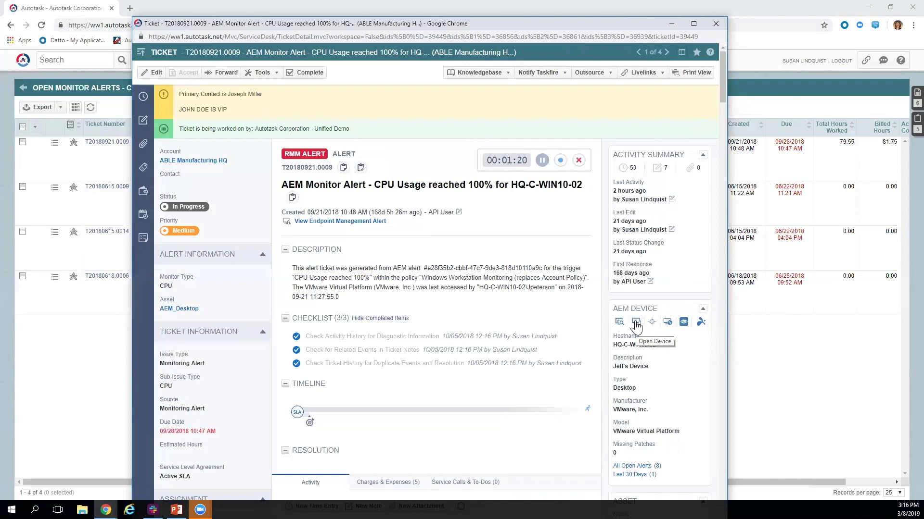
Connect to HQ-C-WIN10-02 in the Datto RMM Agent Browser and maximize the device window
{"action": "left_click", "coordinate": [620, 327]}
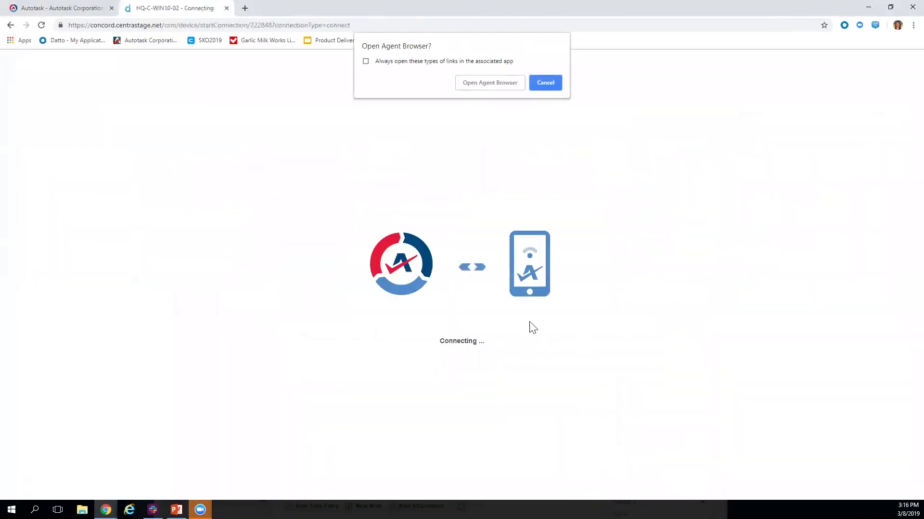
{"action": "left_click", "coordinate": [486, 85]}
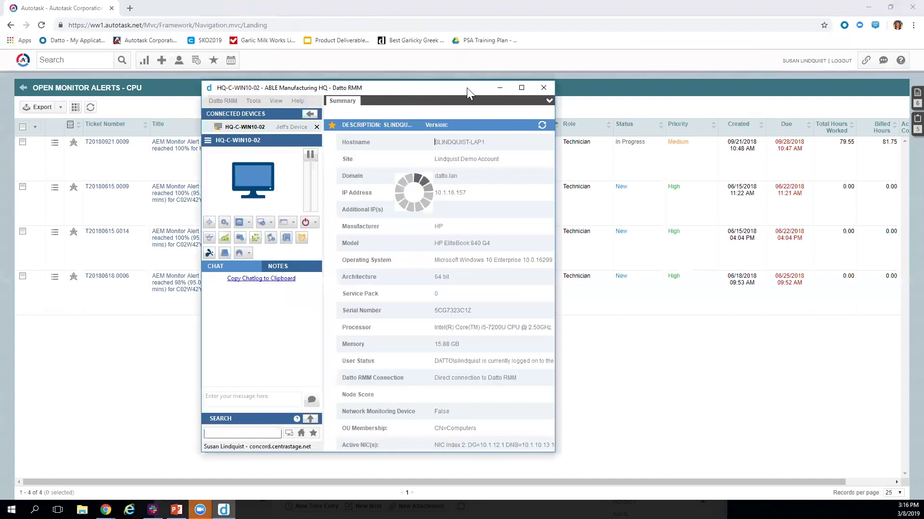
{"action": "left_click", "coordinate": [522, 89]}
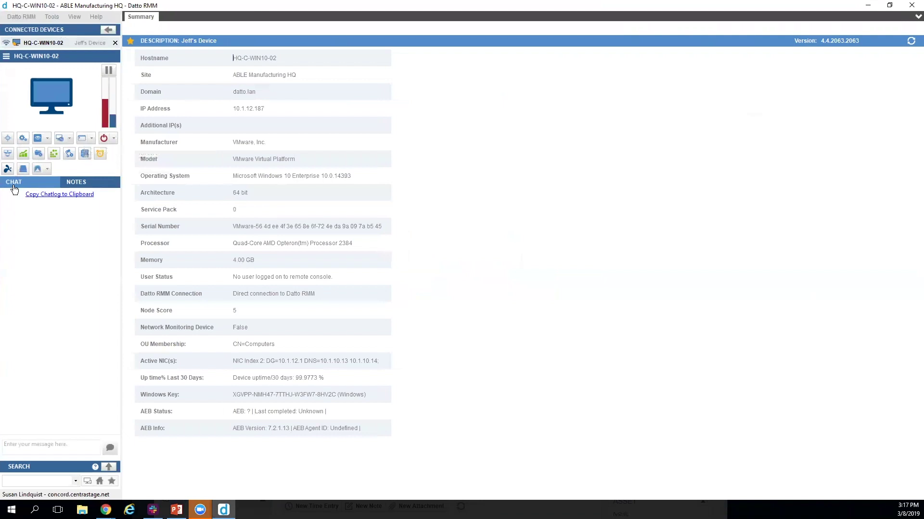
Open a remote command shell on HQ-C-WIN10-02 and run ipconfig
{"action": "left_click", "coordinate": [80, 138]}
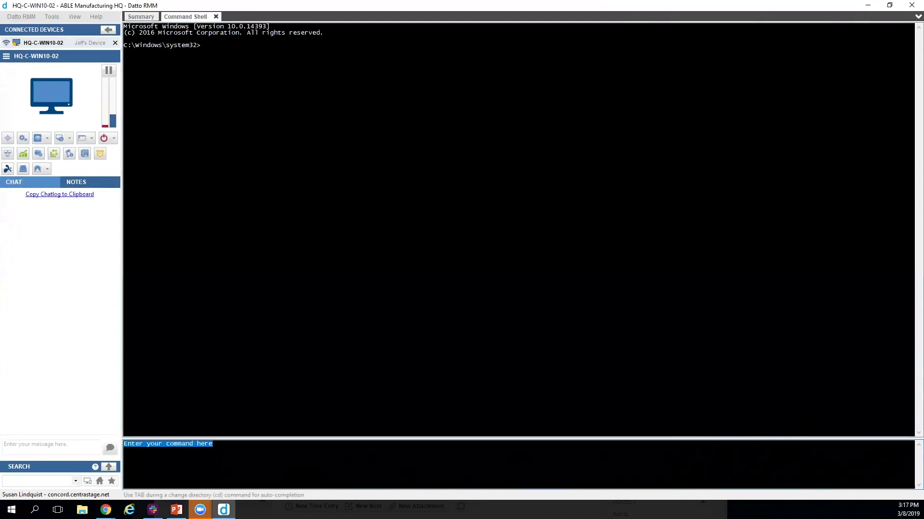
{"action": "type", "text": "ipconfig"}
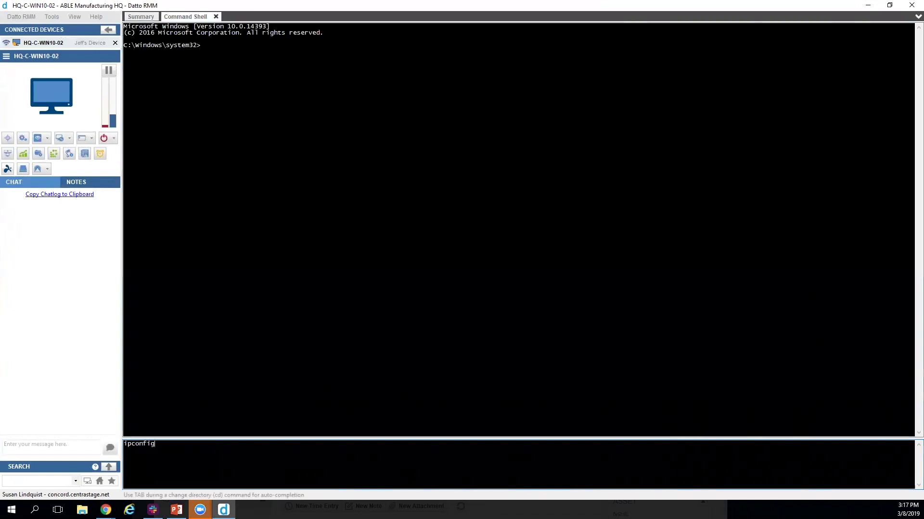
{"action": "key", "text": "Return"}
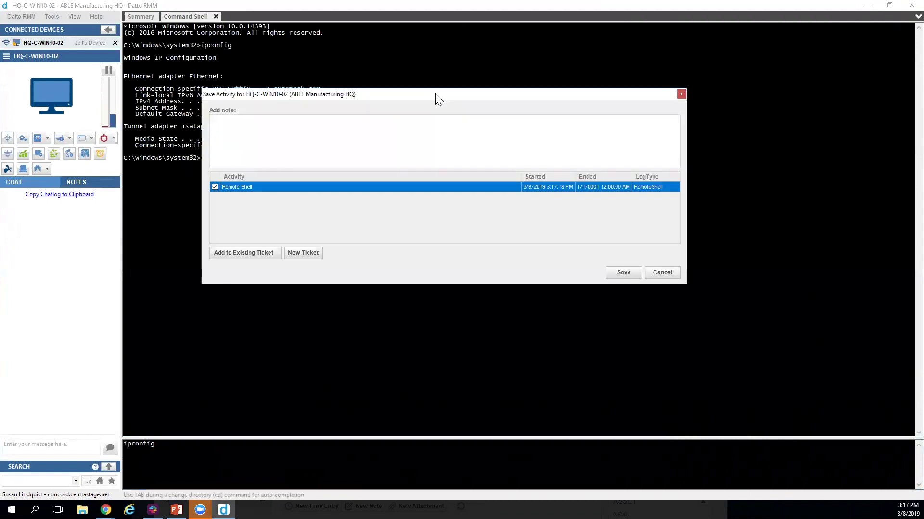
Preview a new ticket built from the recorded Remote Shell activity, and cancel it and the session's save dialog
{"action": "left_click", "coordinate": [243, 187]}
{"action": "left_click", "coordinate": [303, 252]}
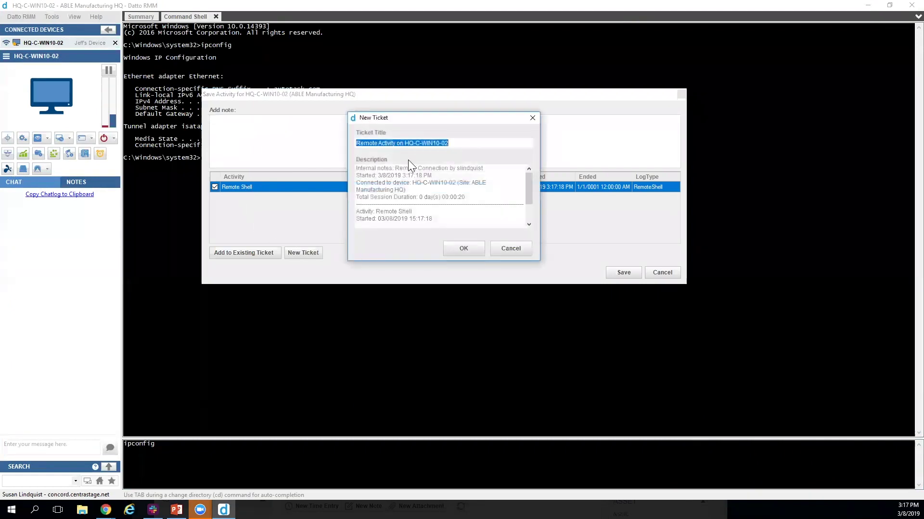
{"action": "scroll", "coordinate": [408, 160], "scroll_direction": "down", "scroll_amount": 1}
{"action": "left_click", "coordinate": [379, 219]}
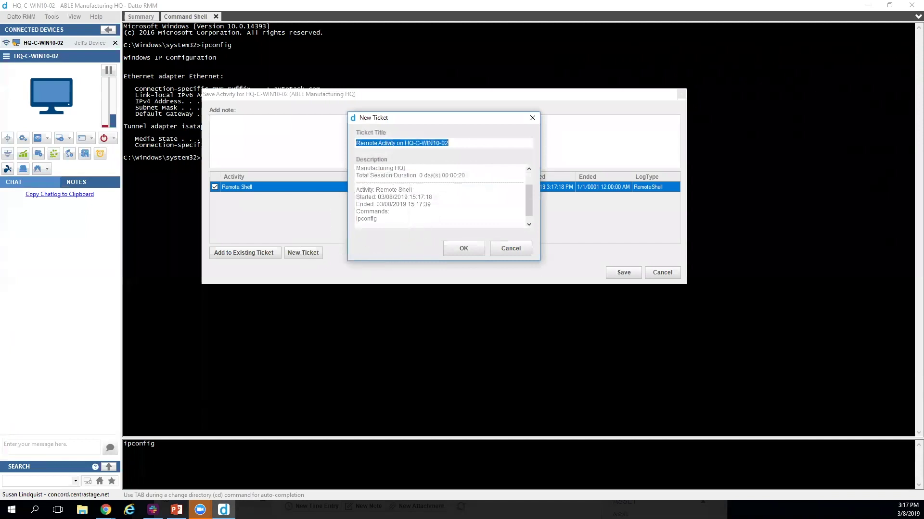
{"action": "left_click", "coordinate": [379, 220]}
{"action": "left_click", "coordinate": [378, 220]}
{"action": "left_click", "coordinate": [237, 252]}
{"action": "left_click", "coordinate": [523, 250]}
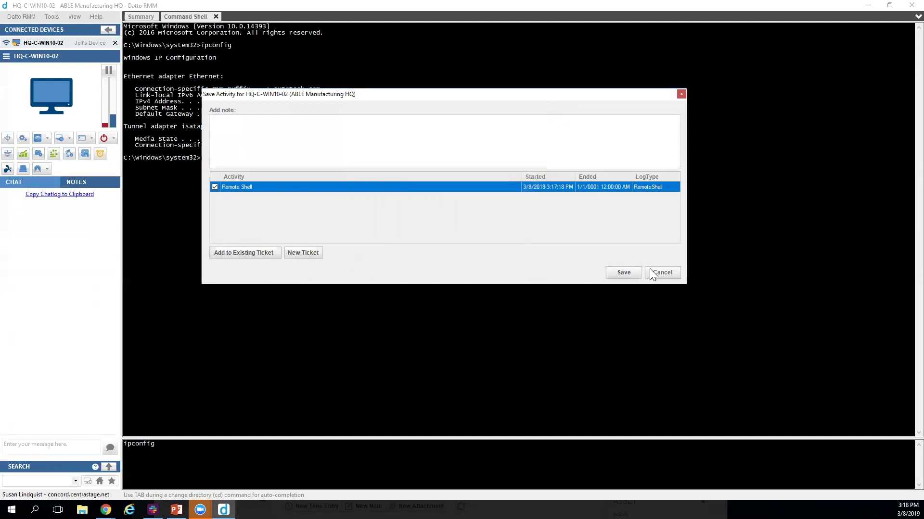
{"action": "left_click", "coordinate": [661, 272]}
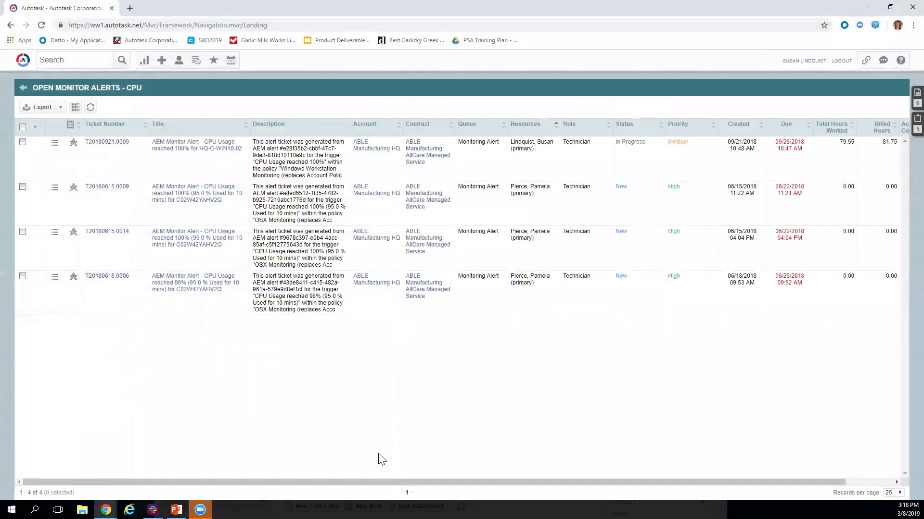
Switch back to the CPU alert ticket in Autotask and open a time entry from its timer, enlarging the form to show the summary notes
{"action": "mouse_move", "coordinate": [106, 510]}
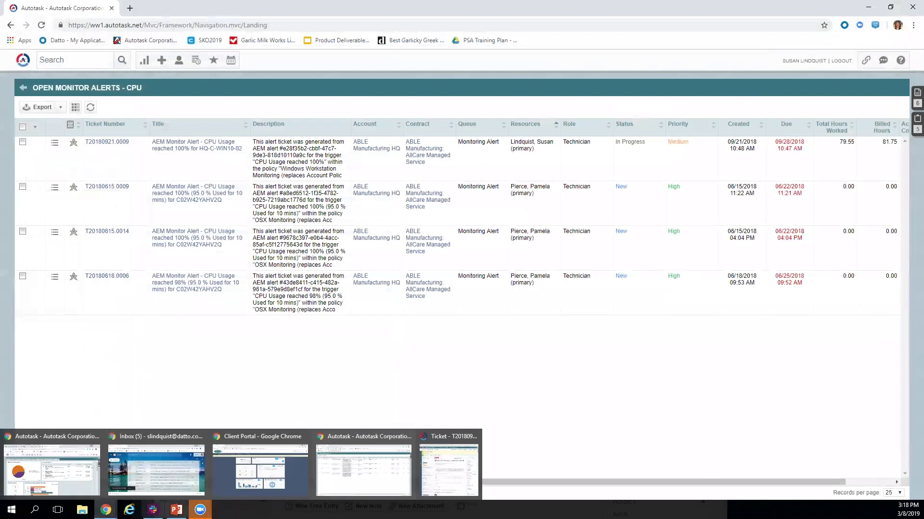
{"action": "left_click", "coordinate": [258, 469]}
{"action": "left_click", "coordinate": [516, 161]}
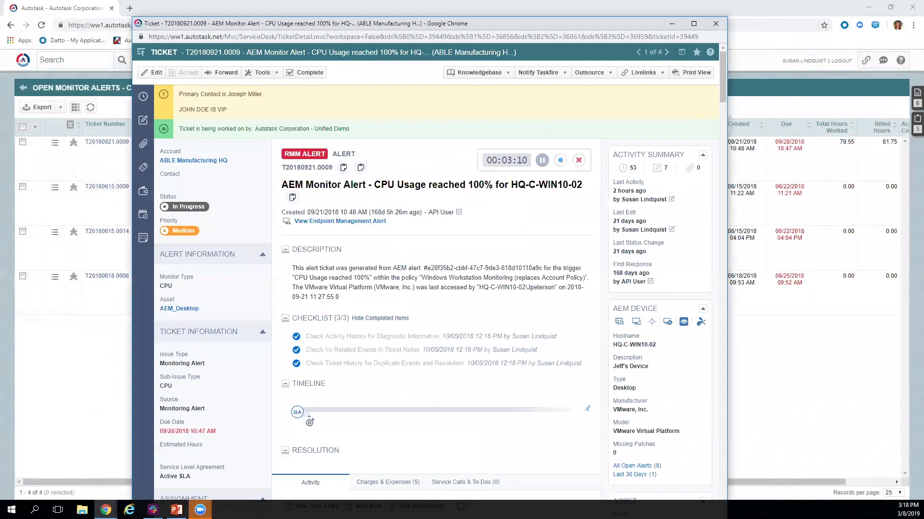
{"action": "left_click", "coordinate": [559, 161]}
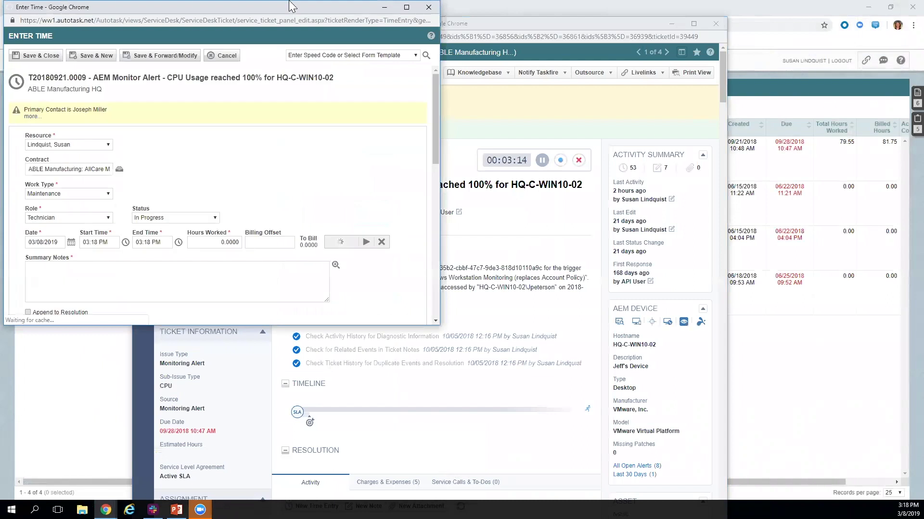
{"action": "left_click_drag", "start_coordinate": [270, 8], "coordinate": [508, 68]}
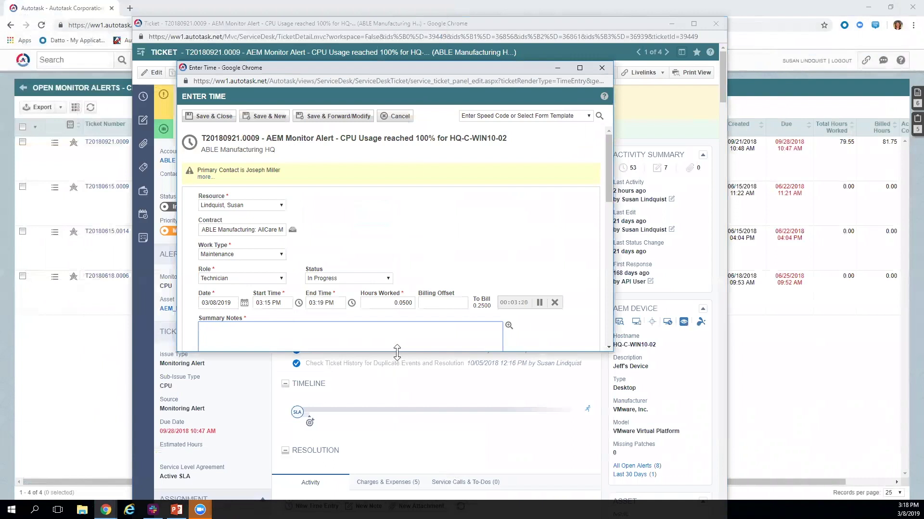
{"action": "left_click_drag", "start_coordinate": [397, 352], "coordinate": [397, 424]}
{"action": "left_click", "coordinate": [202, 329]}
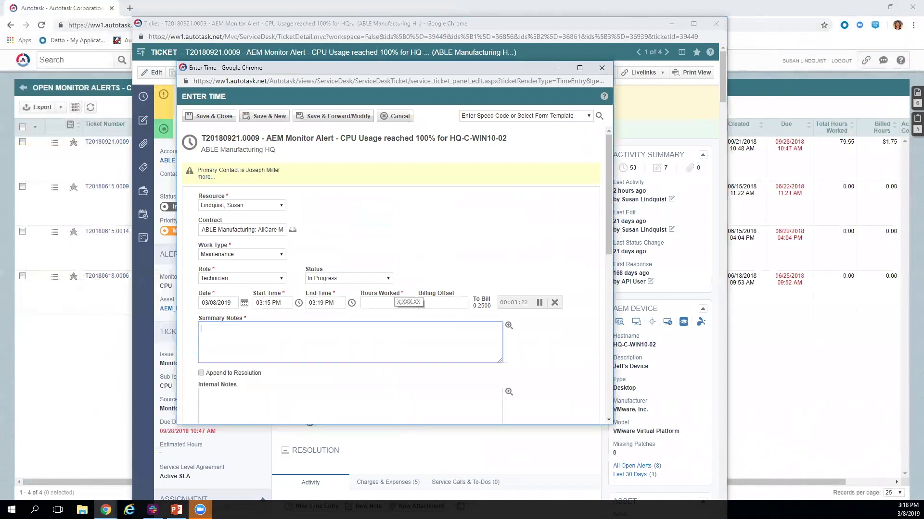
Compare the time entry's hours worked with the billable time, and set the hours worked to 2
{"action": "left_click", "coordinate": [406, 304]}
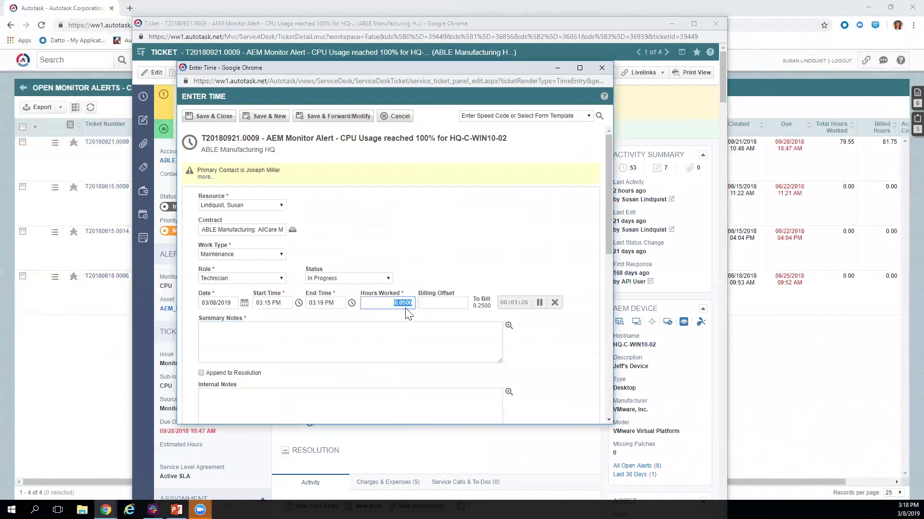
{"action": "left_click", "coordinate": [479, 308]}
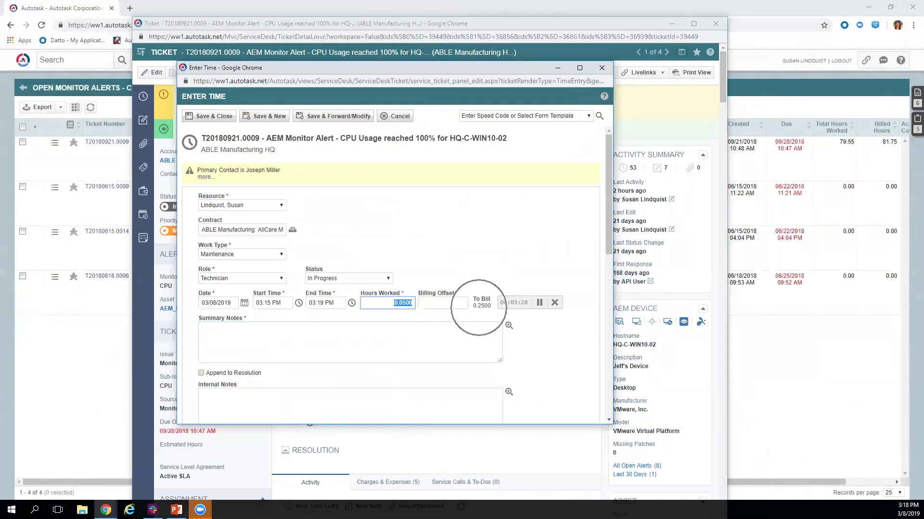
{"action": "left_click", "coordinate": [480, 312]}
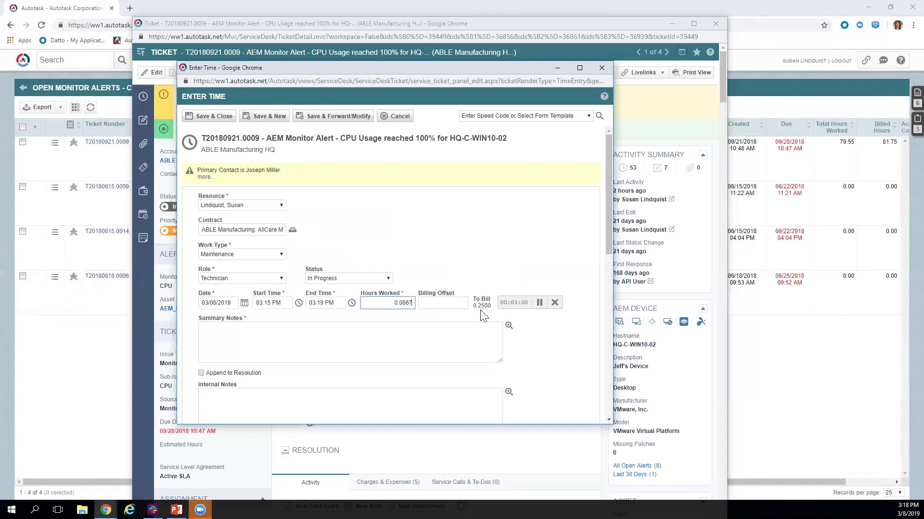
{"action": "left_click", "coordinate": [407, 310]}
{"action": "double_click", "coordinate": [394, 302]}
{"action": "type", "text": "2"}
{"action": "left_click", "coordinate": [388, 328]}
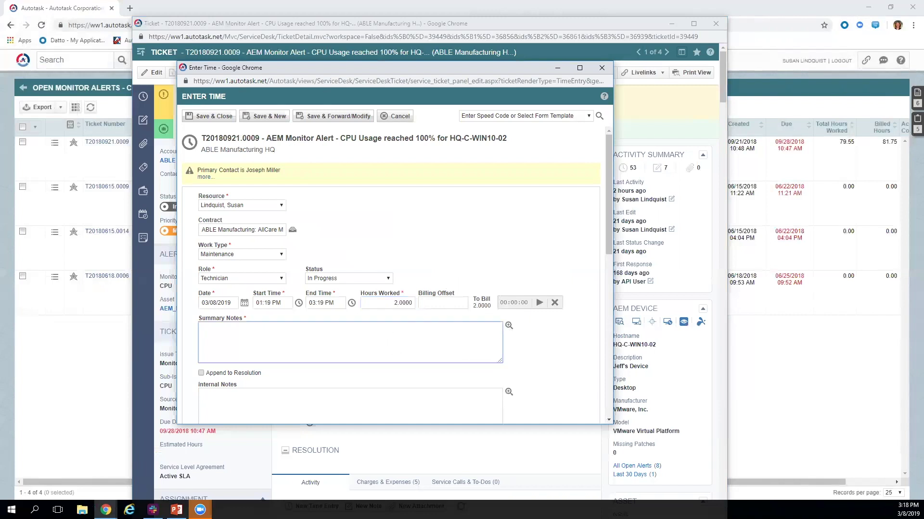
{"action": "left_click", "coordinate": [273, 304]}
{"action": "left_click", "coordinate": [332, 304]}
{"action": "left_click", "coordinate": [388, 302]}
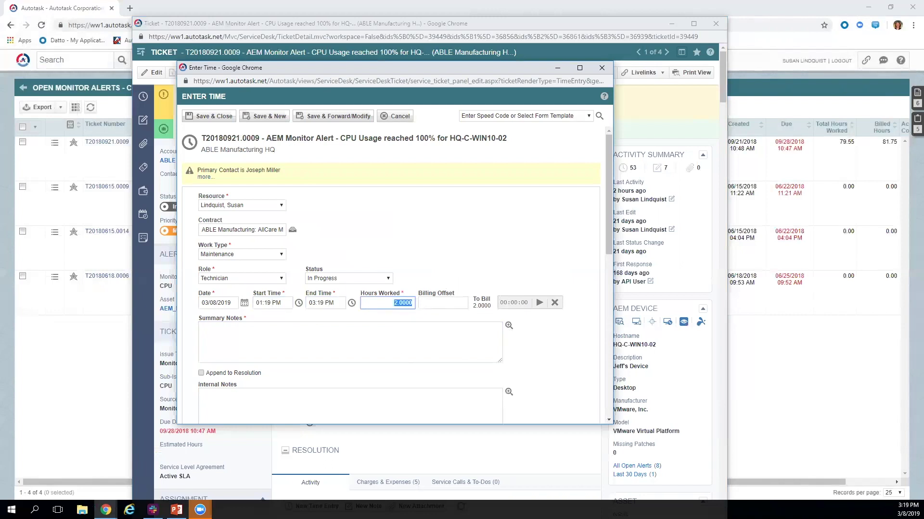
Apply the PassReset - Password Reset form template to the time entry, check its summary notes, and close the entry form
{"action": "left_click", "coordinate": [562, 116]}
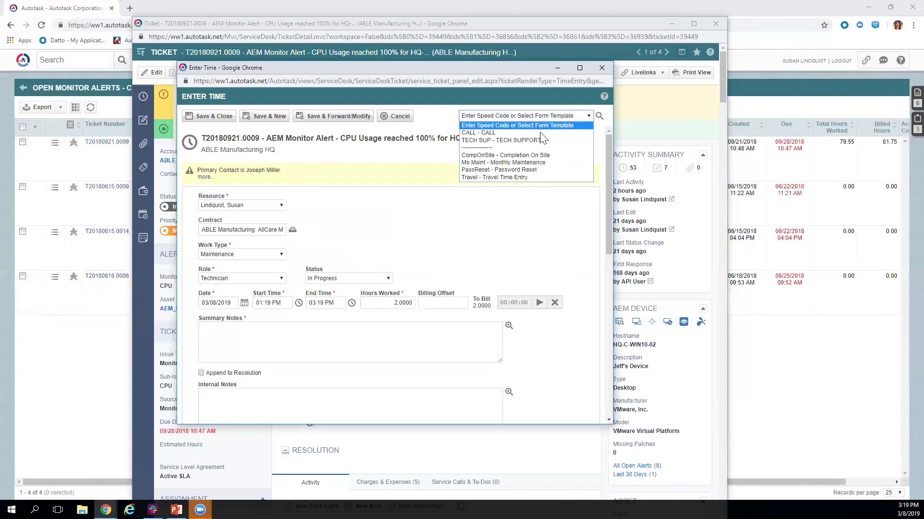
{"action": "left_click", "coordinate": [531, 171]}
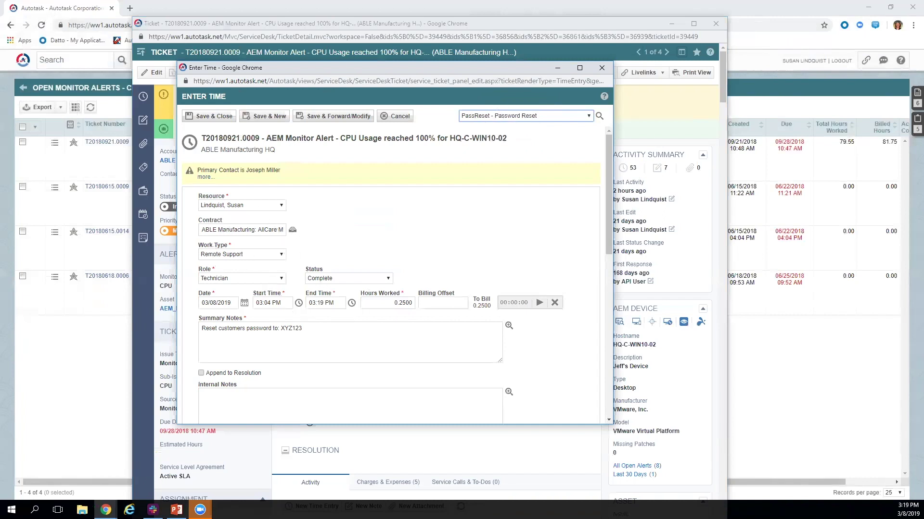
{"action": "left_click", "coordinate": [270, 328]}
{"action": "left_click", "coordinate": [715, 23]}
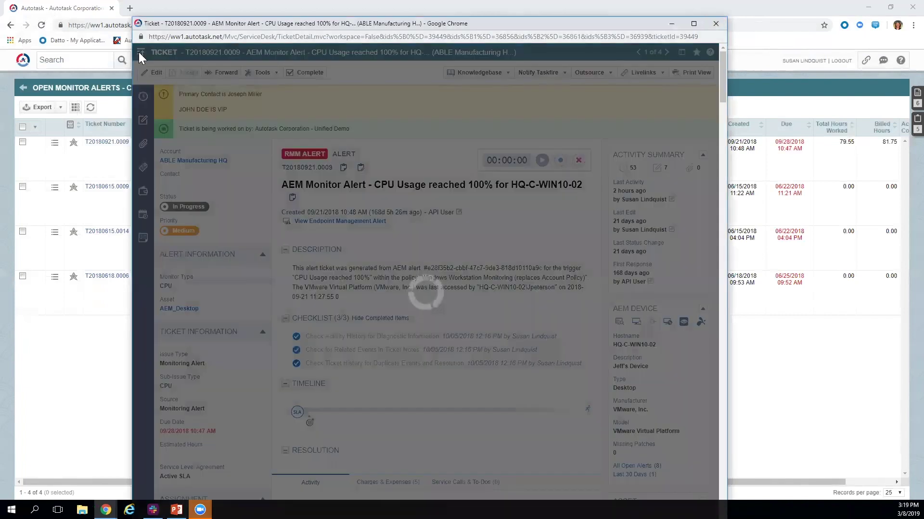
Close the CPU alert ticket's window and expand the Ticket Work List beside the open monitor alerts
{"action": "mouse_move", "coordinate": [142, 58]}
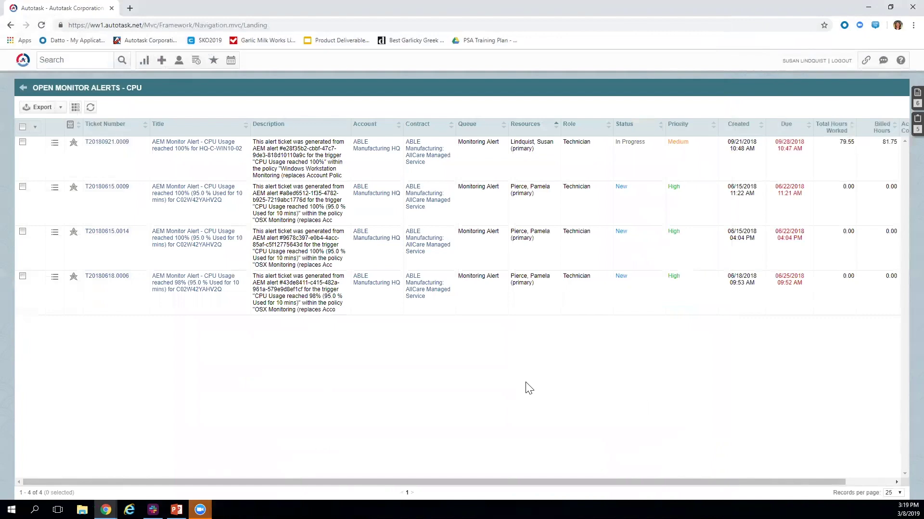
{"action": "mouse_move", "coordinate": [105, 510]}
{"action": "left_click", "coordinate": [503, 436]}
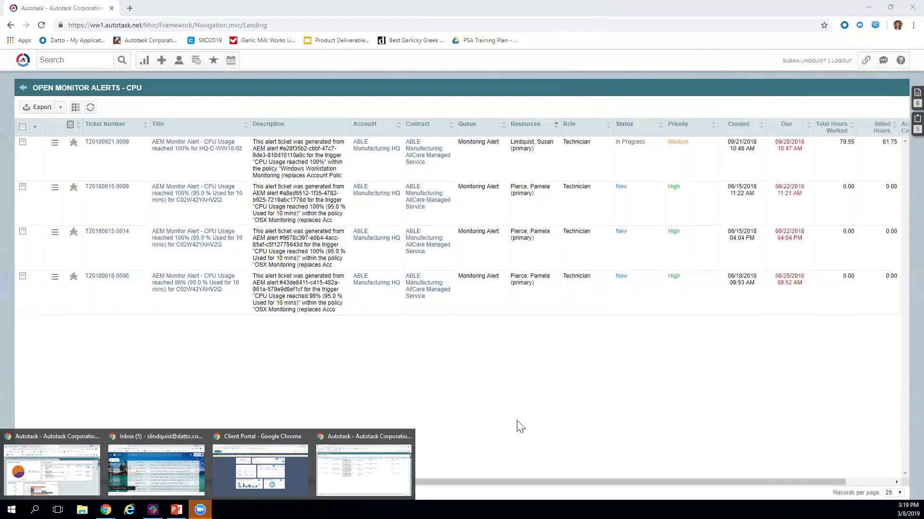
{"action": "left_click", "coordinate": [907, 95]}
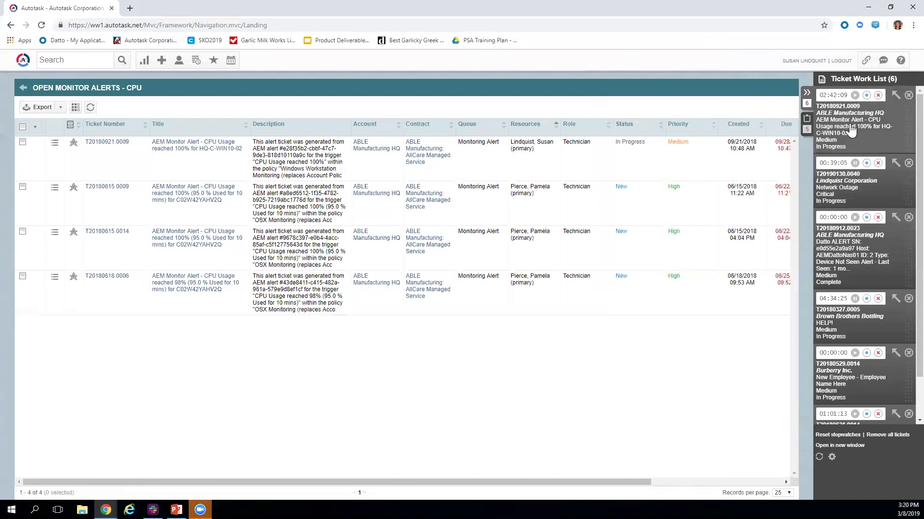
Look over the stopwatches in the Ticket Work List and pause the Network Outage ticket's stopwatch
{"action": "left_click", "coordinate": [839, 100]}
{"action": "left_click", "coordinate": [837, 171]}
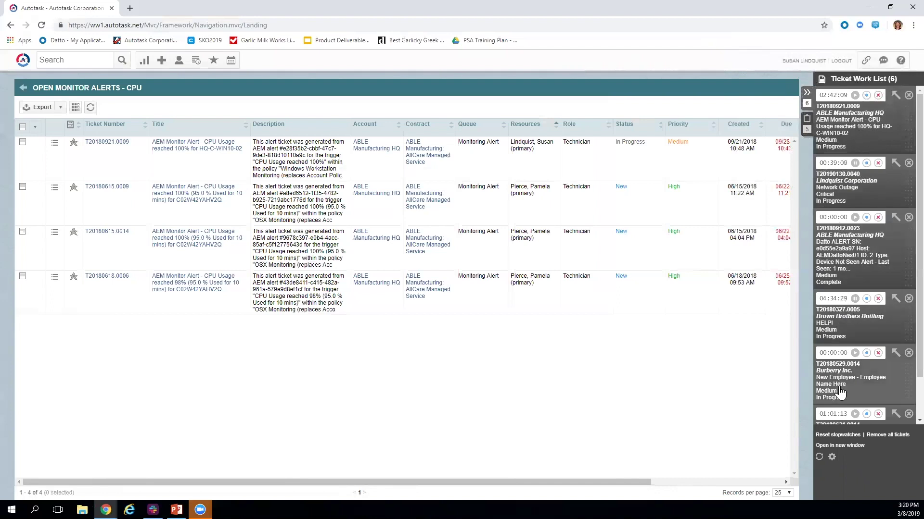
{"action": "left_click", "coordinate": [852, 164]}
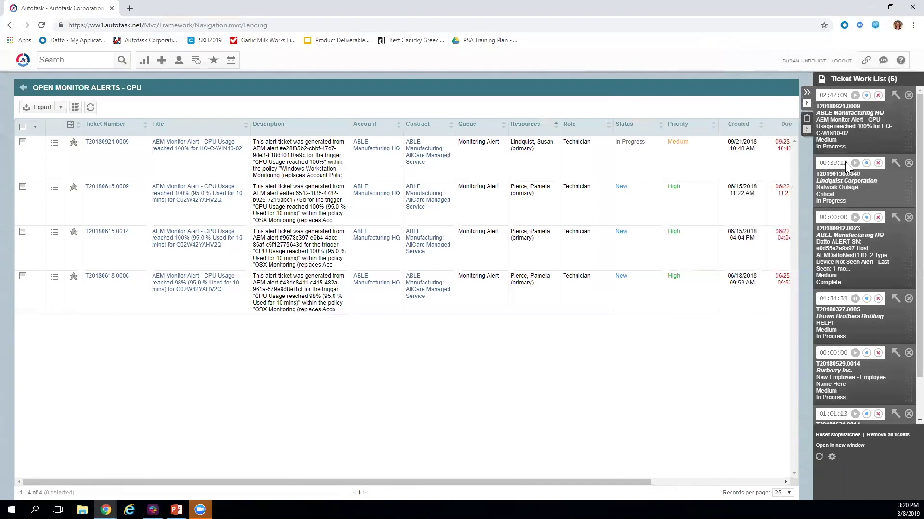
{"action": "left_click", "coordinate": [842, 101]}
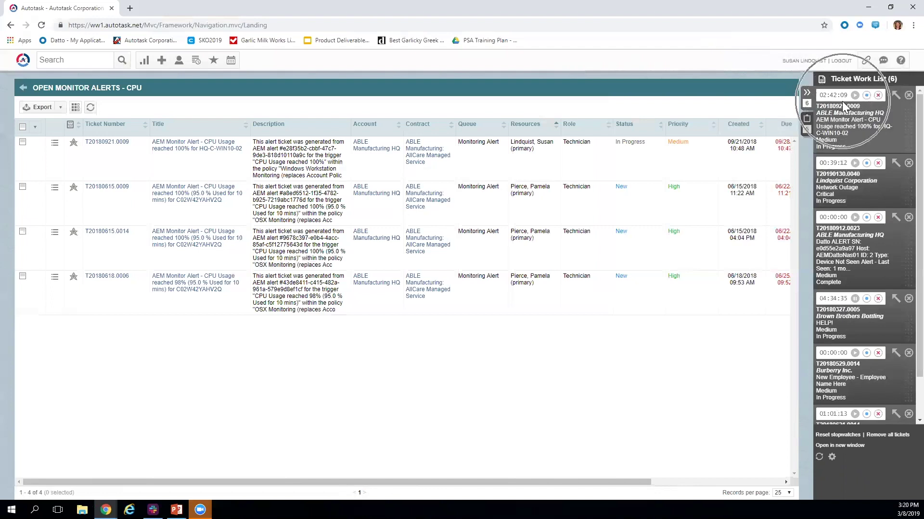
Open the CPU alert ticket from the work list, close its window, and pause the ticket's stopwatch
{"action": "left_click", "coordinate": [895, 97]}
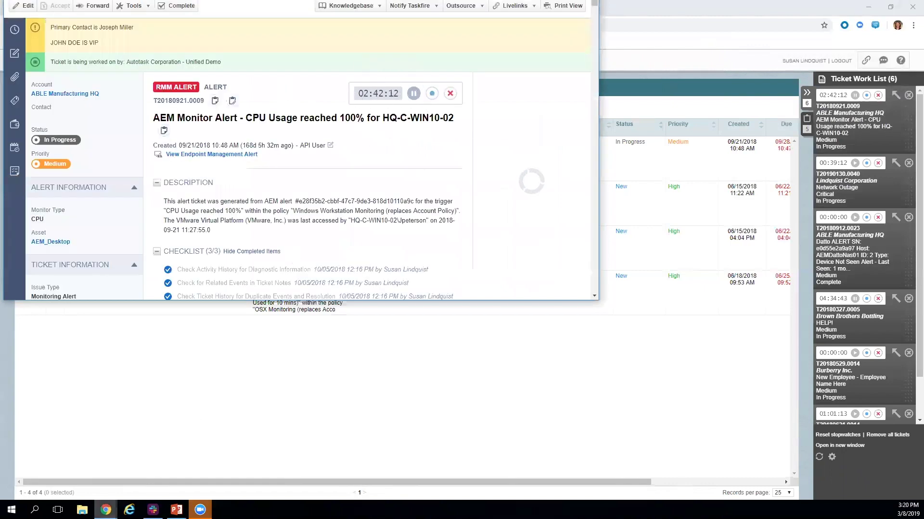
{"action": "mouse_move", "coordinate": [106, 510]}
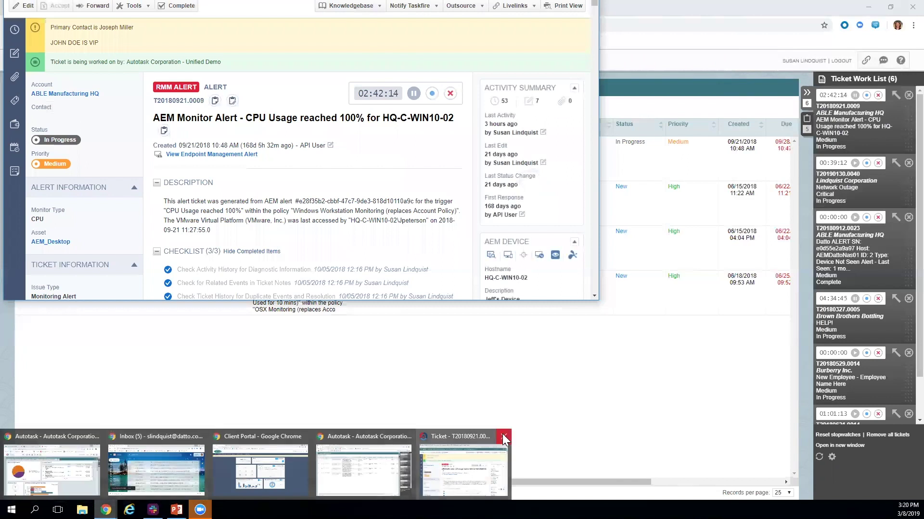
{"action": "left_click", "coordinate": [505, 437]}
{"action": "left_click", "coordinate": [842, 101]}
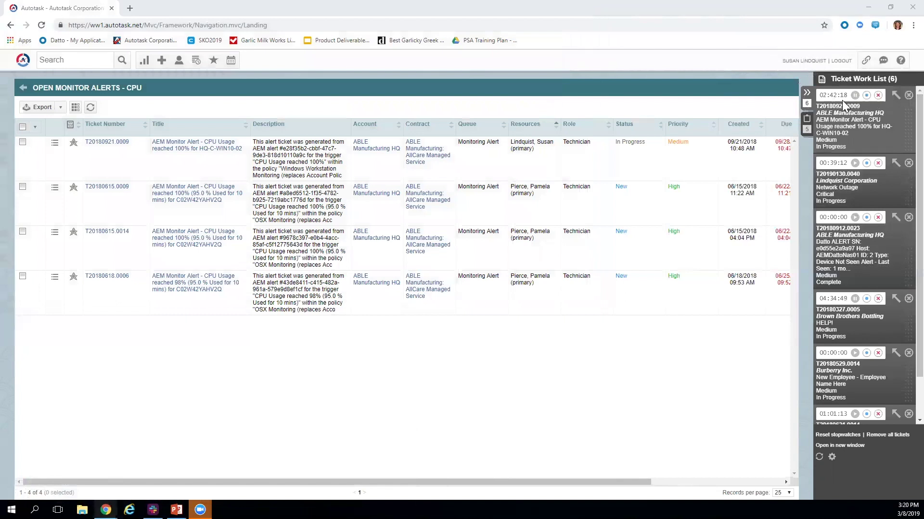
{"action": "left_click", "coordinate": [854, 96]}
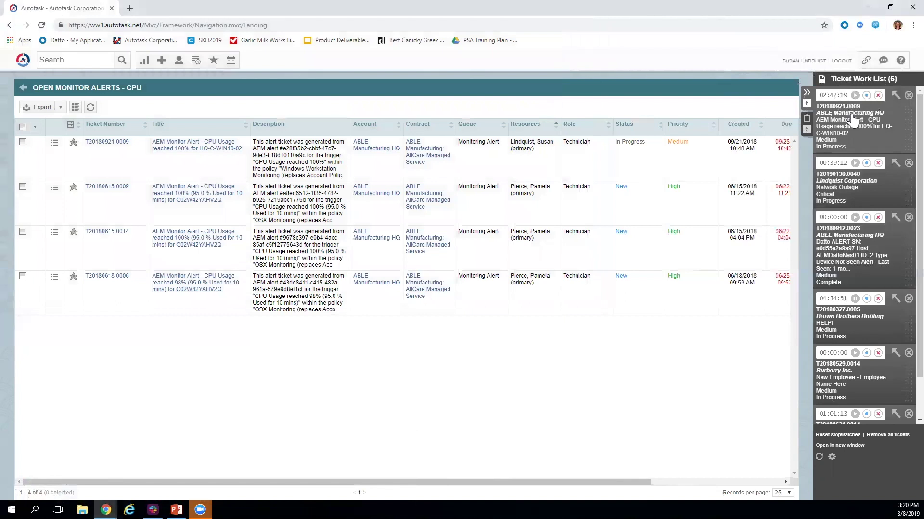
Resume the Network Outage ticket's stopwatch and open a time entry from it, choosing Remote Support as the work type
{"action": "left_click", "coordinate": [855, 163]}
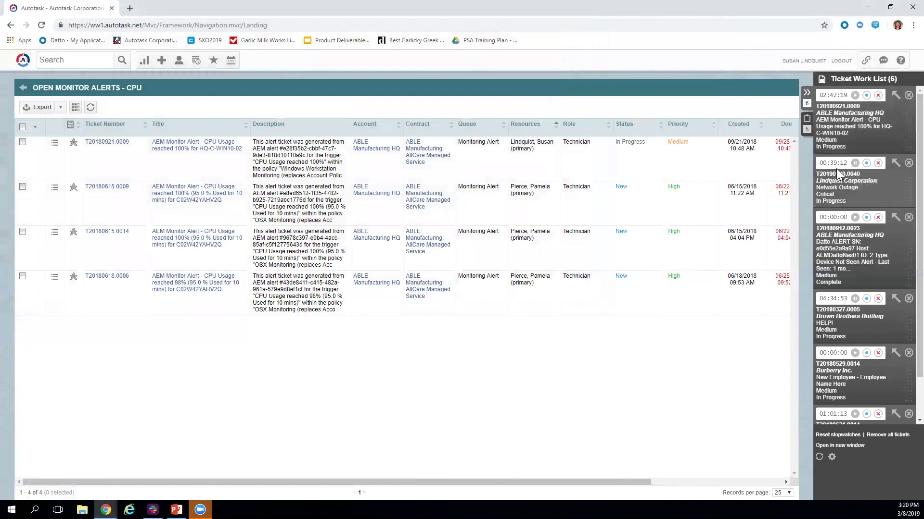
{"action": "left_click", "coordinate": [866, 164]}
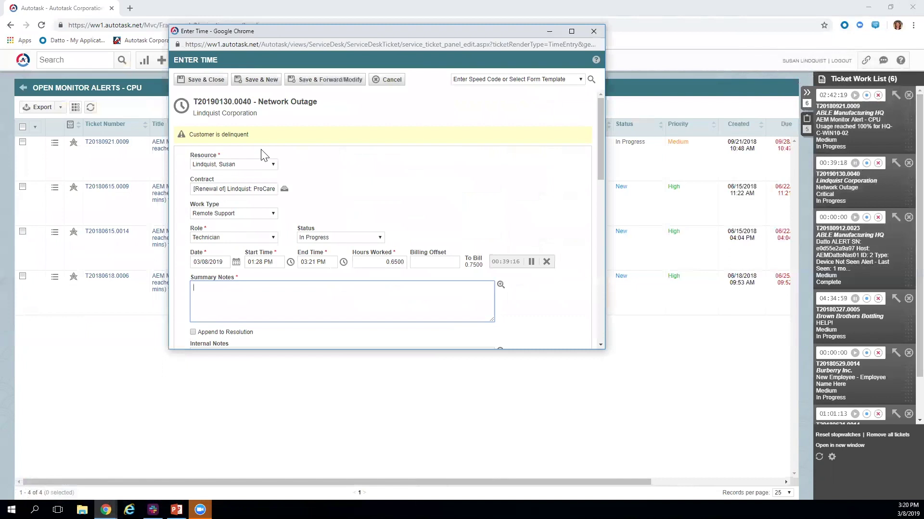
{"action": "left_click", "coordinate": [273, 214]}
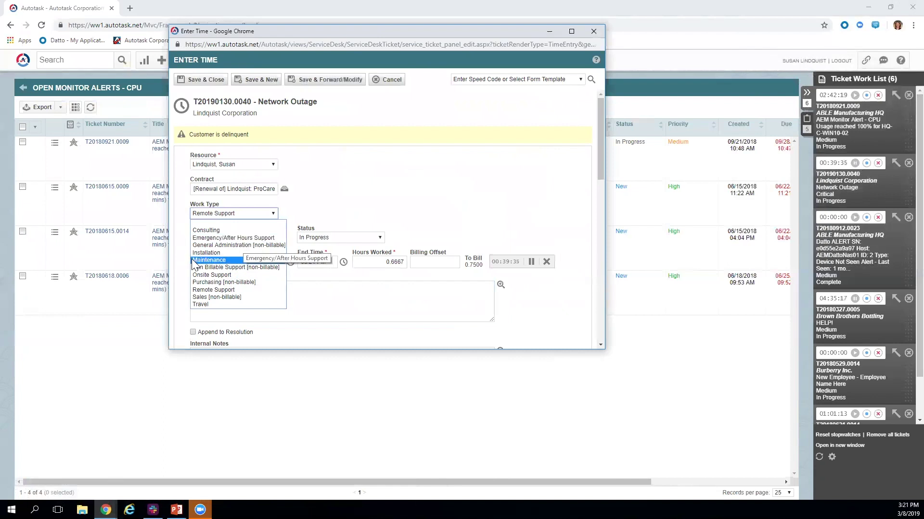
{"action": "left_click", "coordinate": [214, 290]}
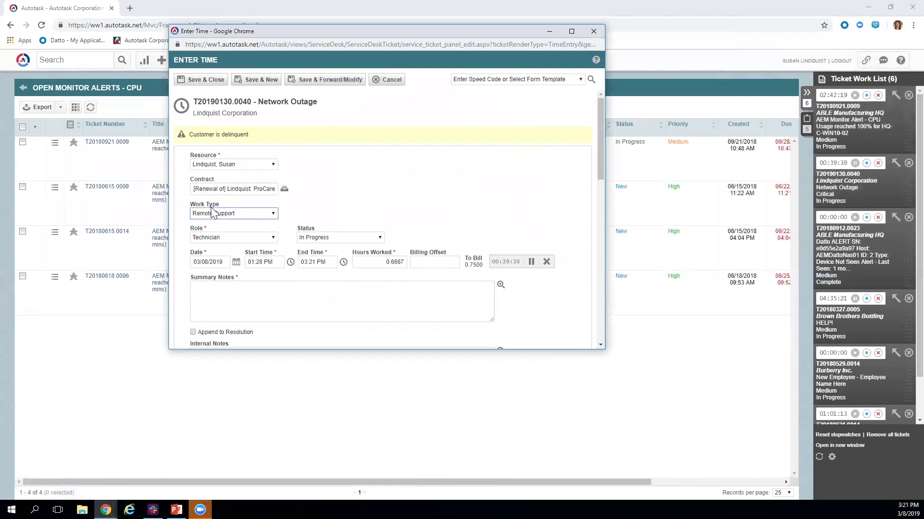
Check the time entry's contract, its work type options and its status options, keeping Remote Support selected
{"action": "left_click_drag", "start_coordinate": [190, 179], "coordinate": [247, 183]}
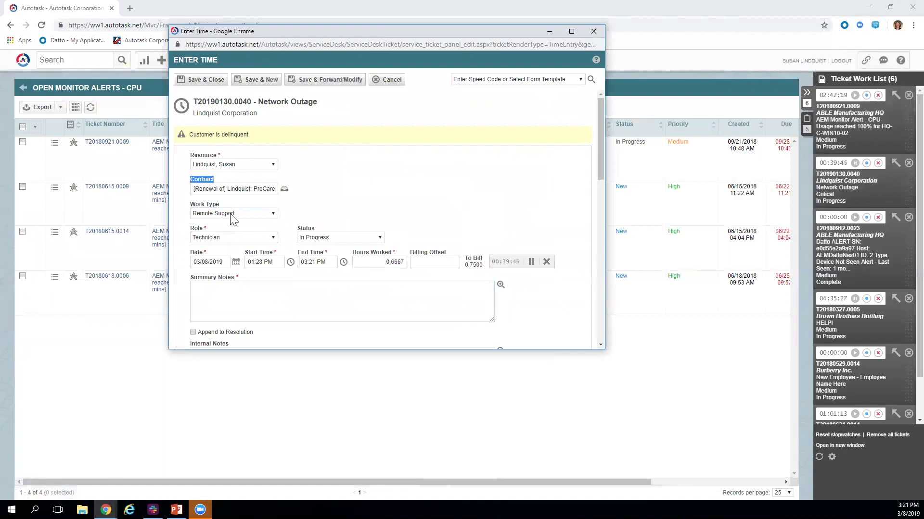
{"action": "left_click", "coordinate": [263, 186]}
{"action": "left_click", "coordinate": [216, 217]}
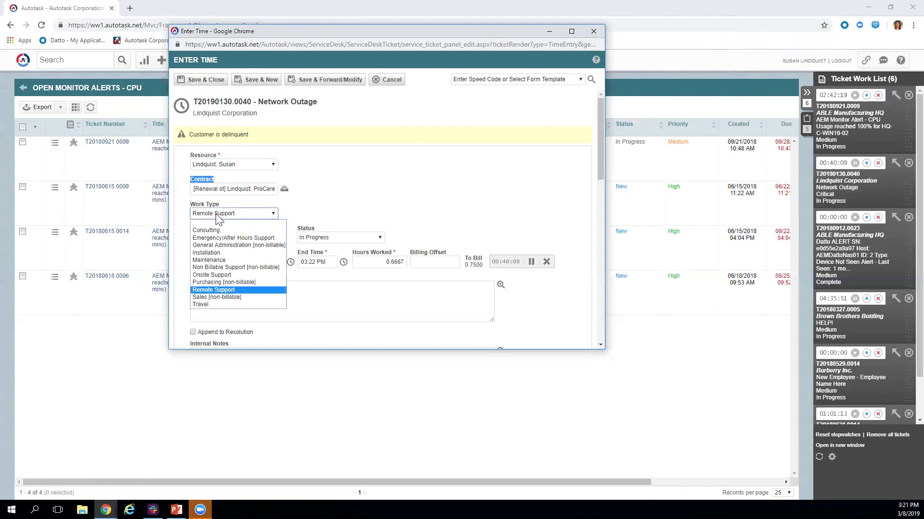
{"action": "left_click", "coordinate": [263, 288]}
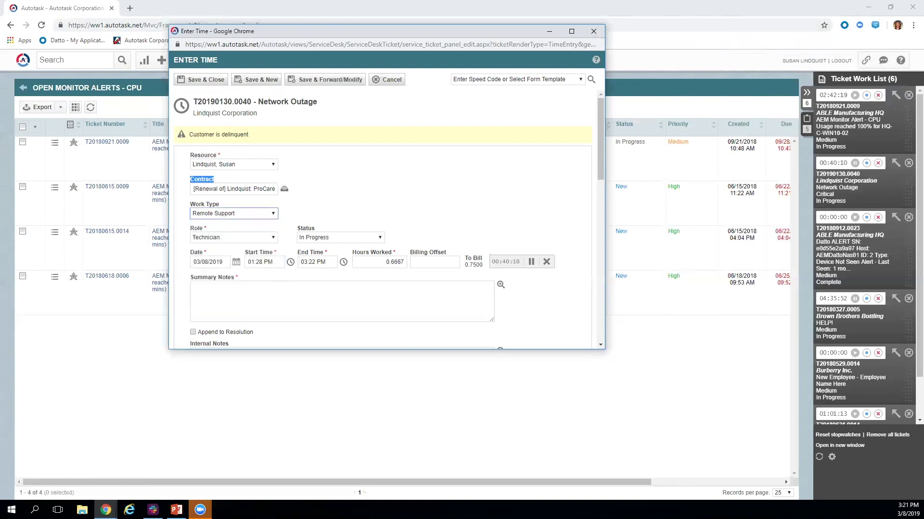
{"action": "left_click", "coordinate": [326, 239]}
{"action": "left_click", "coordinate": [325, 239]}
Set the hours worked to 2 and enter "detailed notes.....visible to customer" as the summary notes
{"action": "left_click", "coordinate": [377, 264]}
{"action": "type", "text": "2"}
{"action": "left_click", "coordinate": [354, 286]}
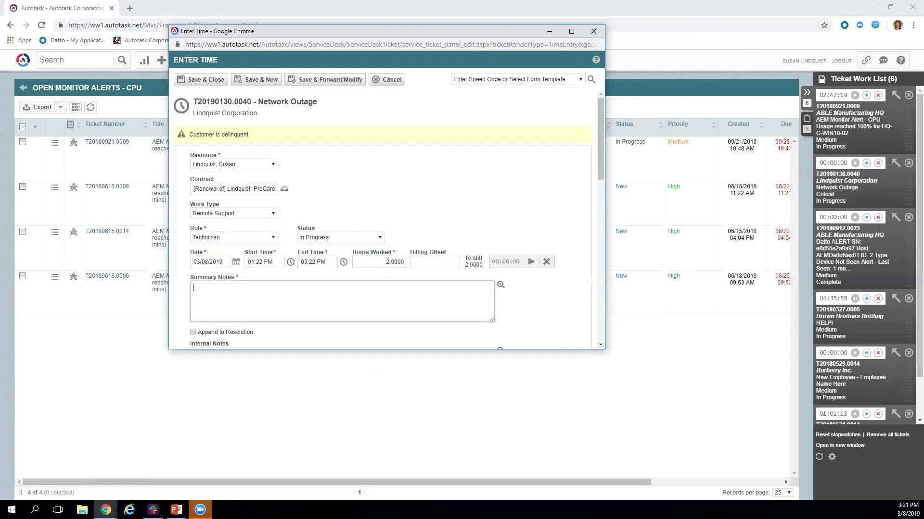
{"action": "type", "text": "detailed notes.....visible to customer"}
Enter "never visible to customer" as the internal notes, check the form templates, and save the entry while starting a new one
{"action": "scroll", "coordinate": [342, 241], "scroll_direction": "down", "scroll_amount": 2}
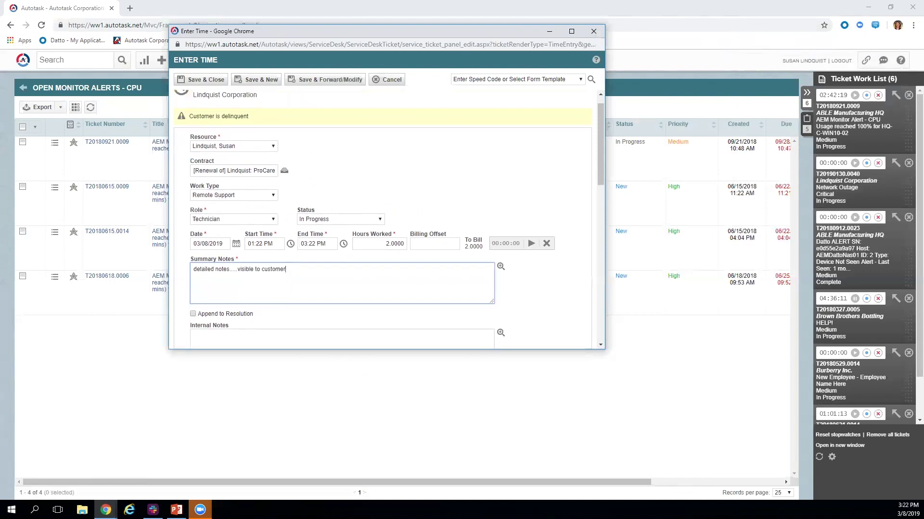
{"action": "left_click", "coordinate": [212, 284]}
{"action": "type", "text": "never visible to customer"}
{"action": "scroll", "coordinate": [443, 246], "scroll_direction": "up", "scroll_amount": 3}
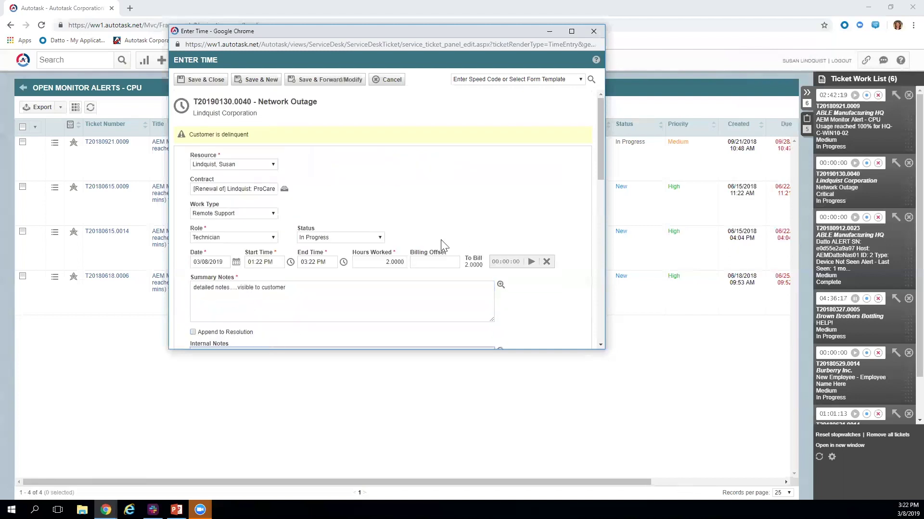
{"action": "left_click", "coordinate": [542, 81]}
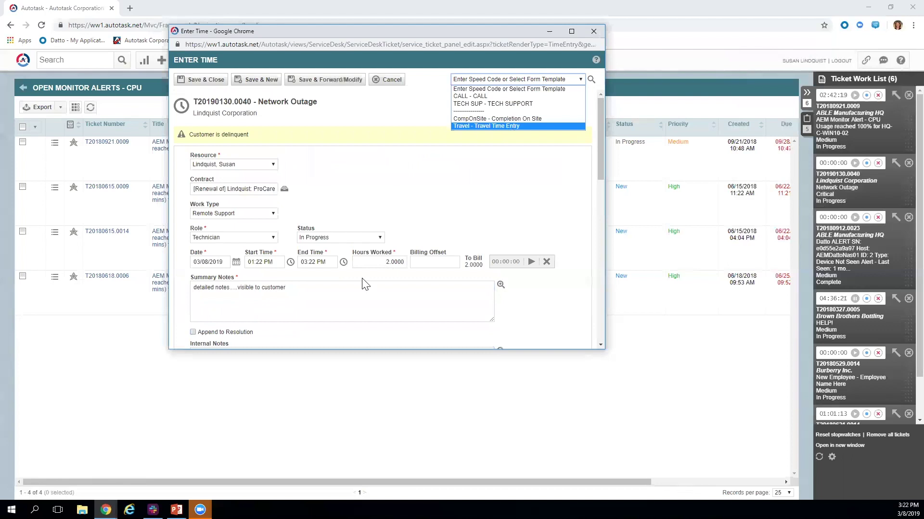
{"action": "left_click", "coordinate": [268, 80]}
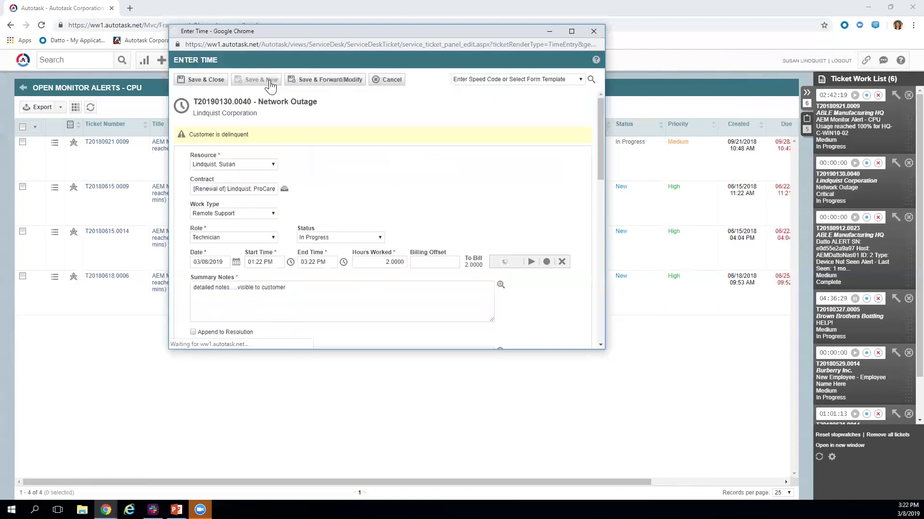
Set the new time entry's work type to Emergency/After Hours Support and its hours worked to 2
{"action": "left_click", "coordinate": [272, 216]}
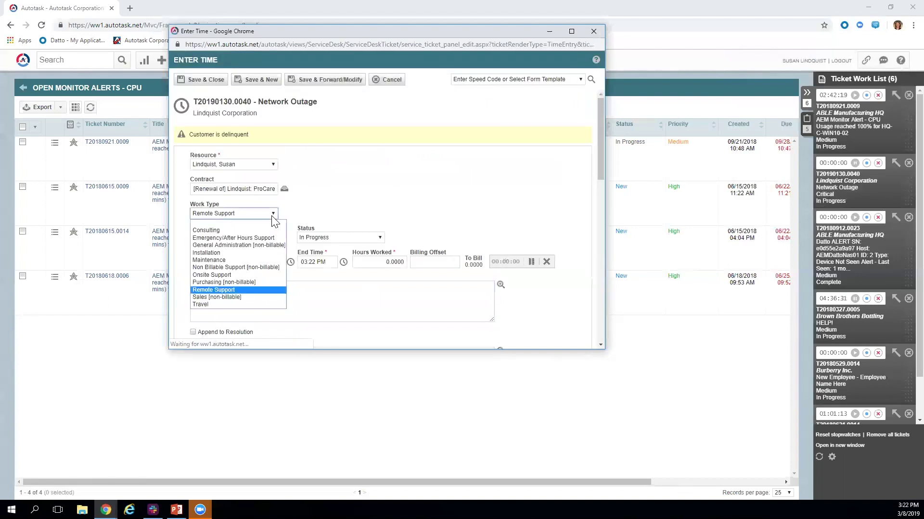
{"action": "left_click", "coordinate": [222, 233]}
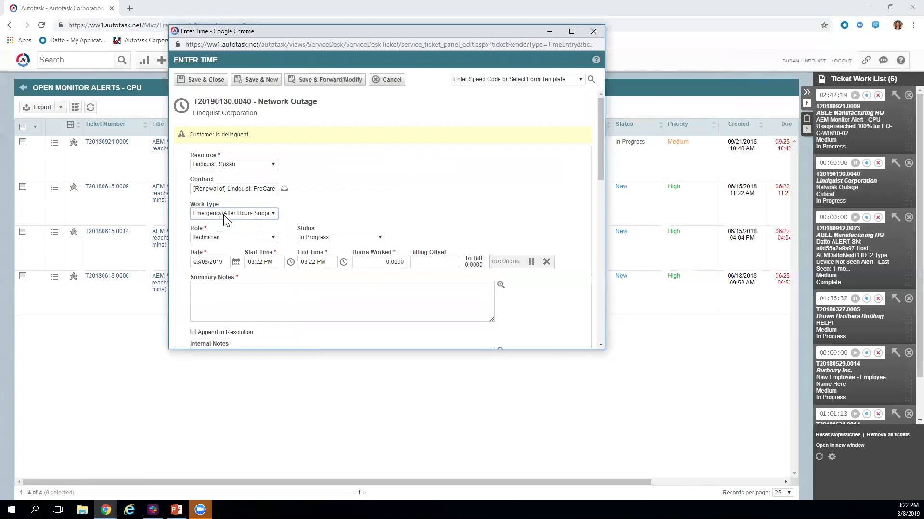
{"action": "left_click", "coordinate": [368, 263]}
{"action": "type", "text": "2"}
Enter "techs notes" as the summary notes, save and close the entry, and accept its association with the after-hours contract
{"action": "left_click", "coordinate": [194, 288]}
{"action": "type", "text": "te"}
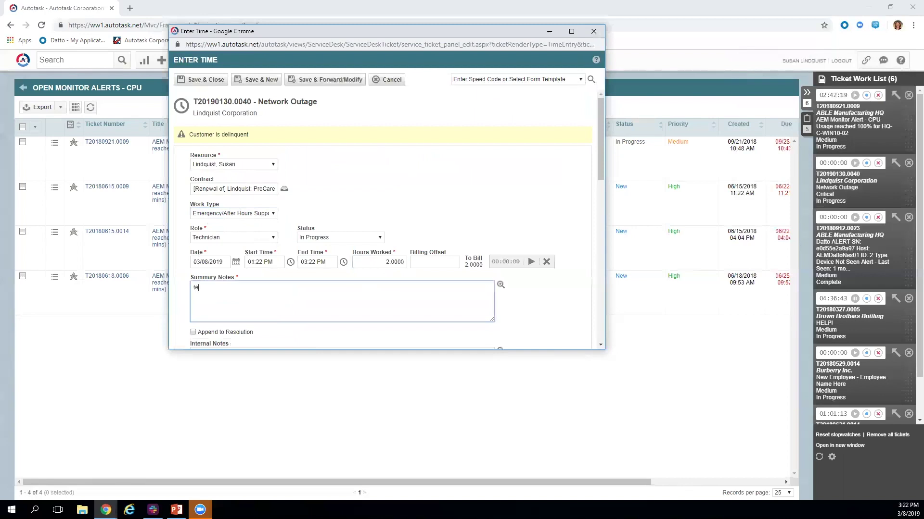
{"action": "type", "text": "chs notes"}
{"action": "left_click", "coordinate": [201, 80]}
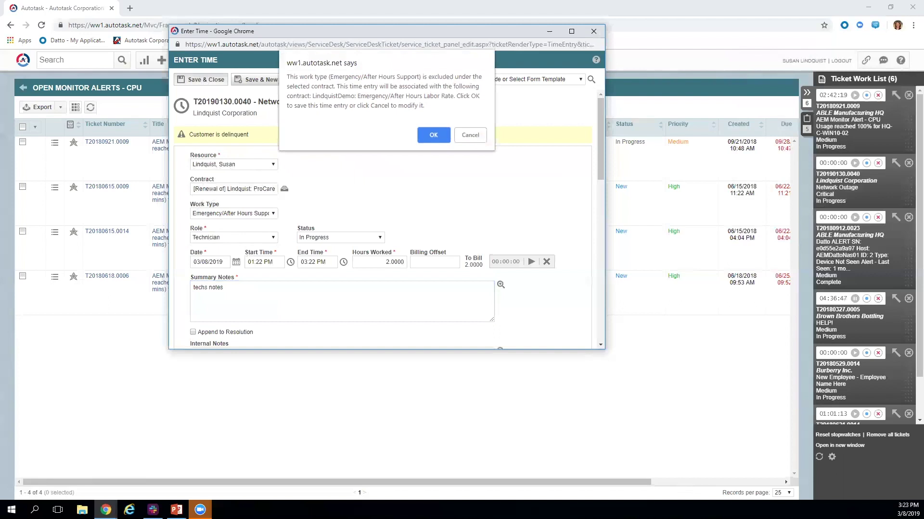
{"action": "left_click", "coordinate": [433, 136]}
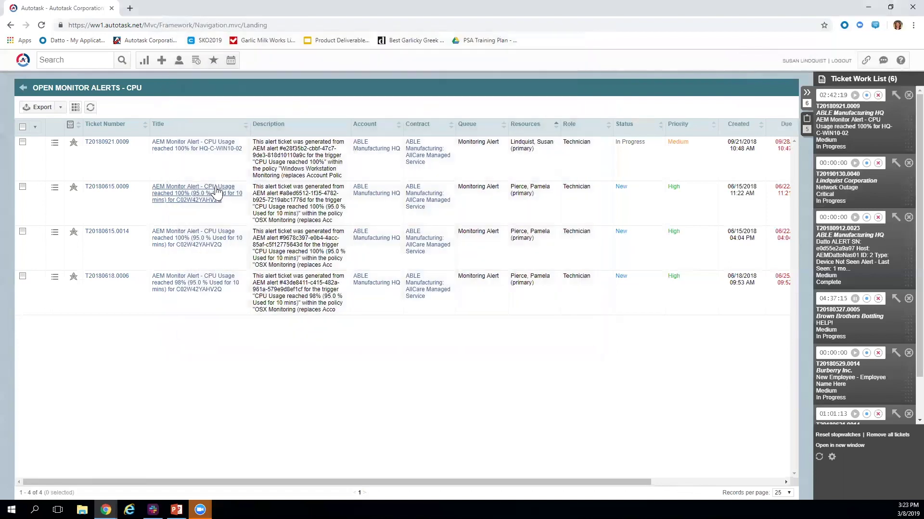
Open the Network Outage ticket from the work list and review its SLA timeline and checklist
{"action": "left_click", "coordinate": [894, 164]}
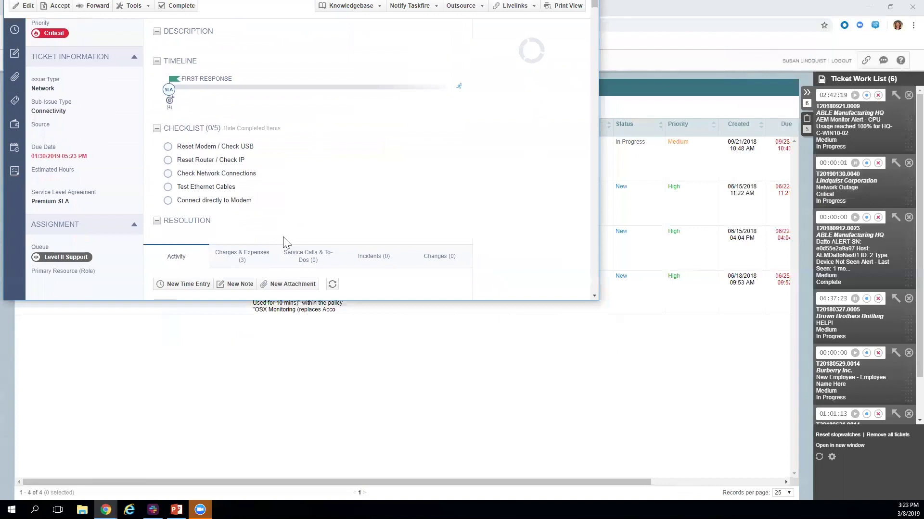
{"action": "left_click", "coordinate": [198, 89]}
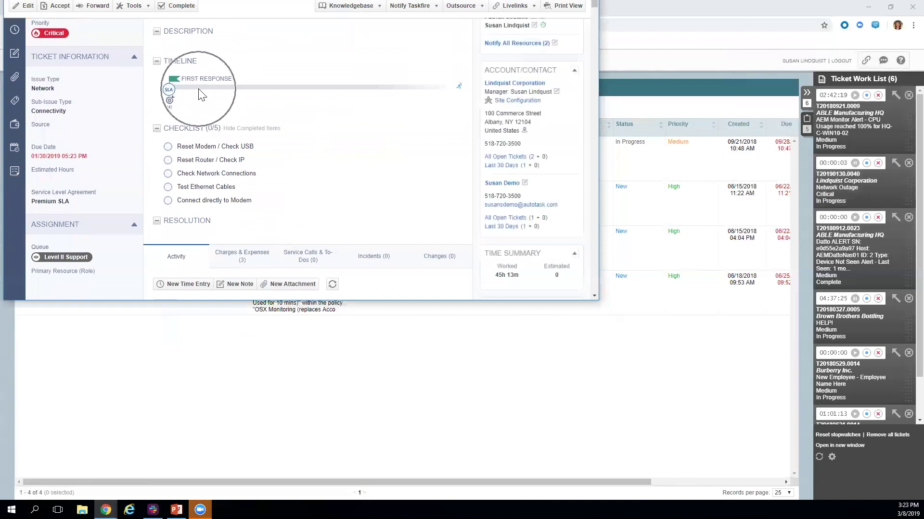
{"action": "left_click", "coordinate": [188, 161]}
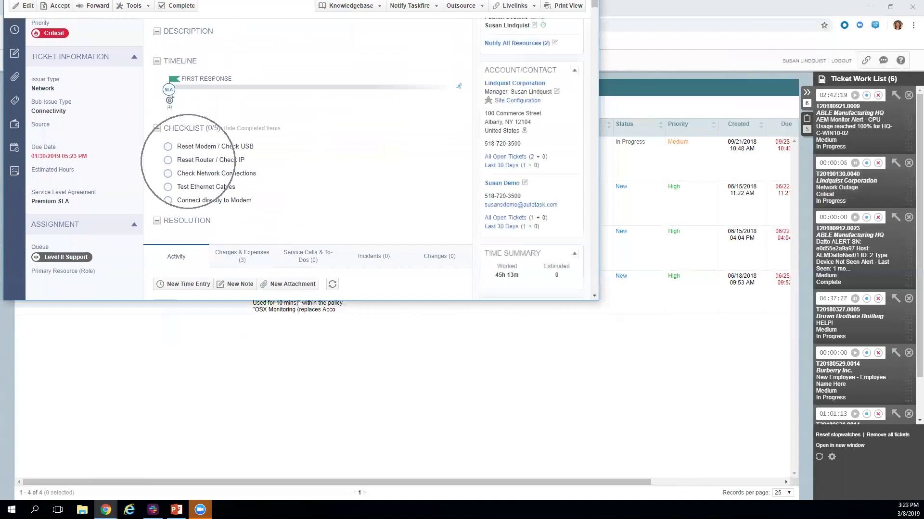
{"action": "left_click", "coordinate": [188, 162]}
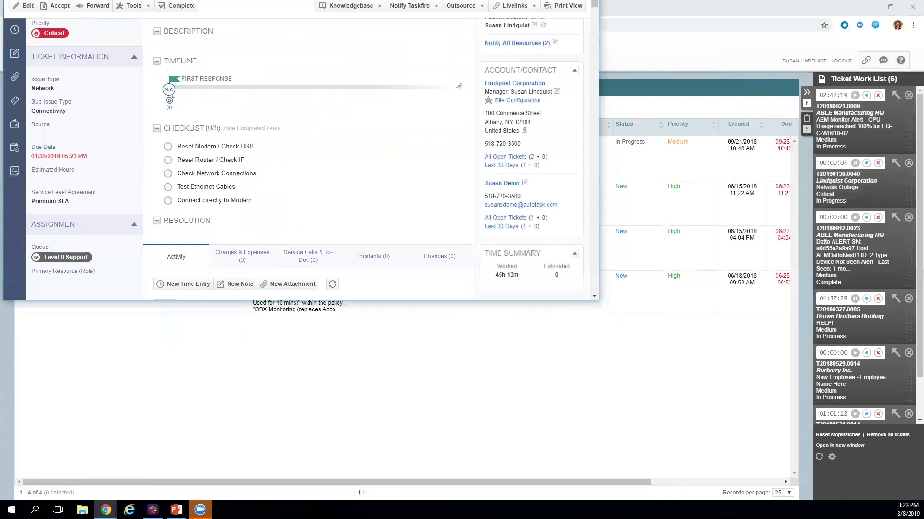
Examine the Network Outage ticket's activity feed for the two saved time entries, including the internal note
{"action": "scroll", "coordinate": [308, 159], "scroll_direction": "down", "scroll_amount": 5}
{"action": "left_click", "coordinate": [213, 153]}
{"action": "scroll", "coordinate": [214, 157], "scroll_direction": "down", "scroll_amount": 1}
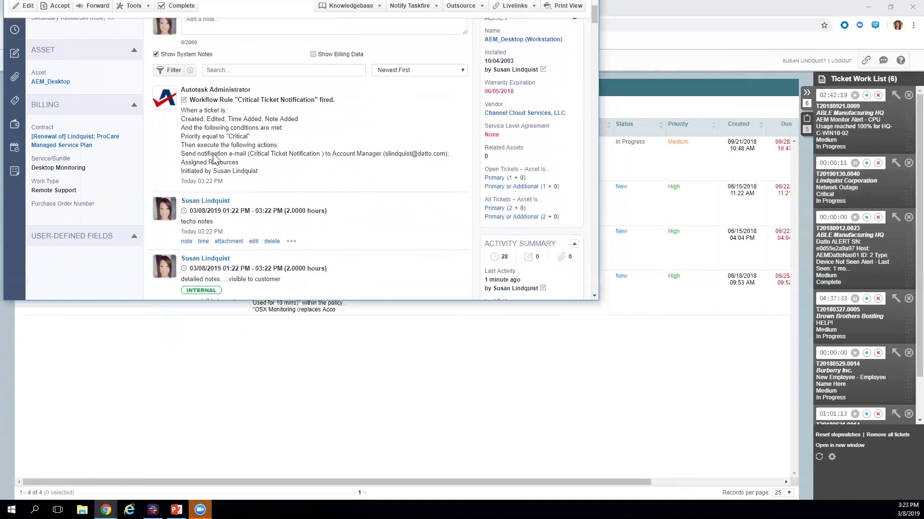
{"action": "scroll", "coordinate": [214, 157], "scroll_direction": "down", "scroll_amount": 1}
{"action": "left_click", "coordinate": [216, 247]}
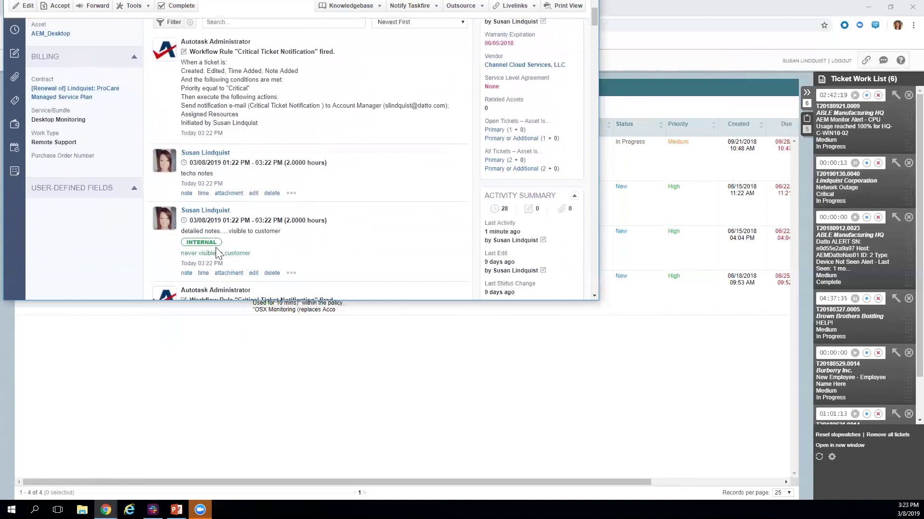
{"action": "scroll", "coordinate": [216, 252], "scroll_direction": "down", "scroll_amount": 1}
{"action": "left_click", "coordinate": [215, 183]}
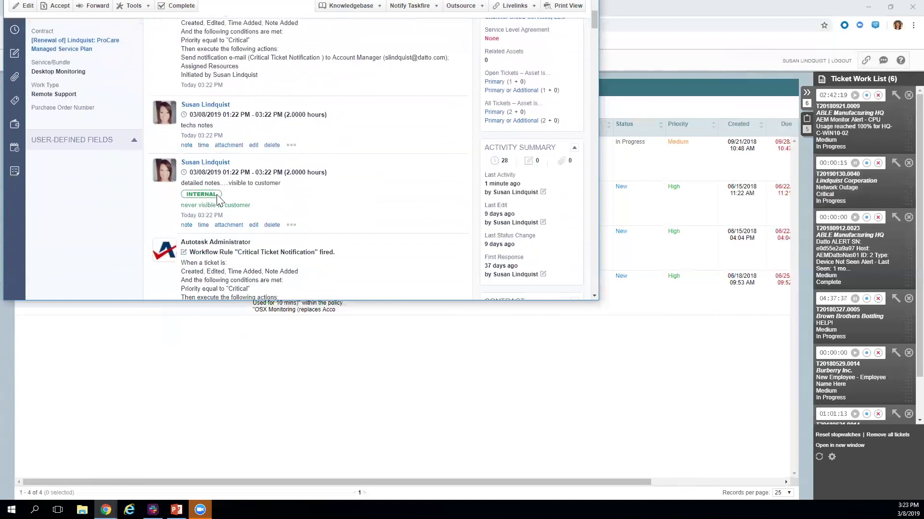
{"action": "scroll", "coordinate": [217, 199], "scroll_direction": "down", "scroll_amount": 2}
{"action": "left_click", "coordinate": [218, 203]}
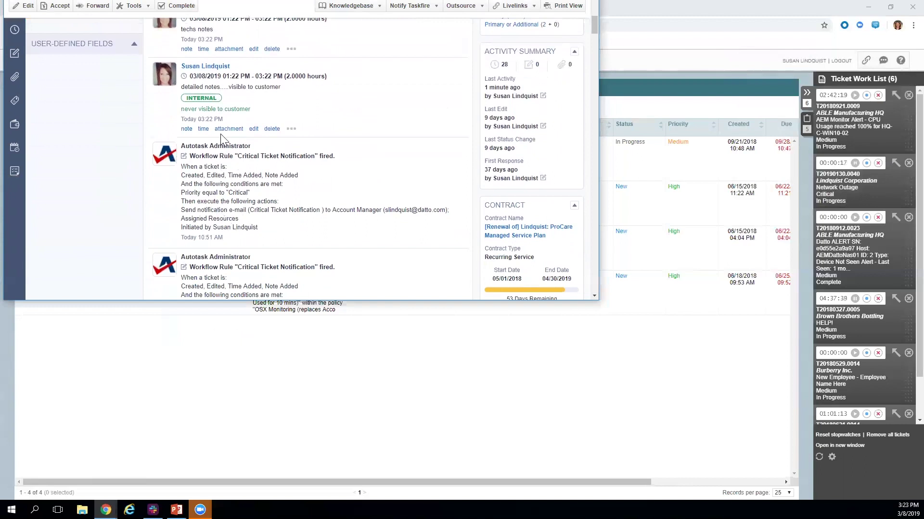
Return from the Network Outage ticket's activity feed to the main window and collapse the Ticket Work List
{"action": "scroll", "coordinate": [222, 138], "scroll_direction": "down", "scroll_amount": 5}
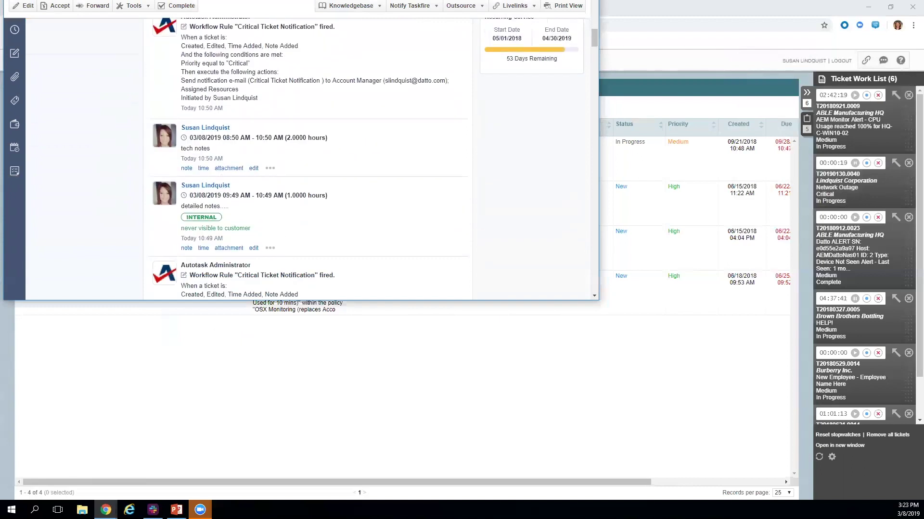
{"action": "scroll", "coordinate": [221, 204], "scroll_direction": "down", "scroll_amount": 2}
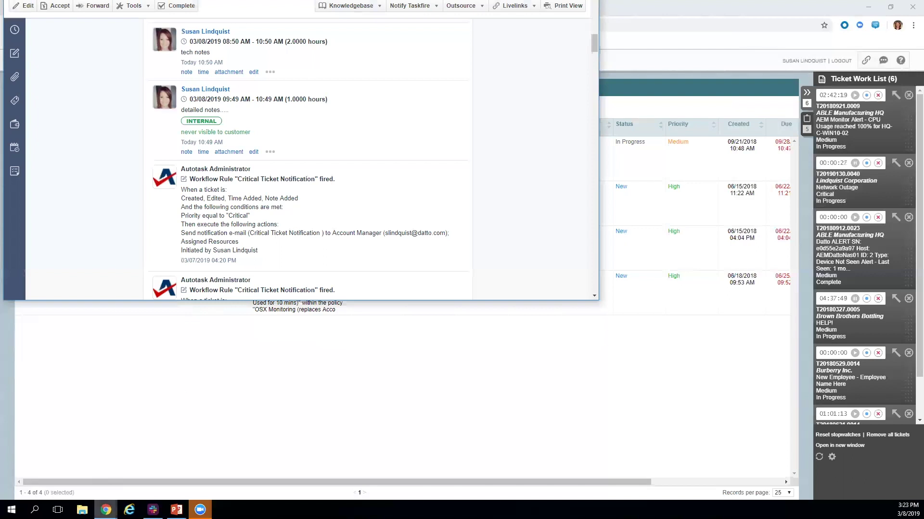
{"action": "mouse_move", "coordinate": [106, 510]}
{"action": "left_click", "coordinate": [502, 437]}
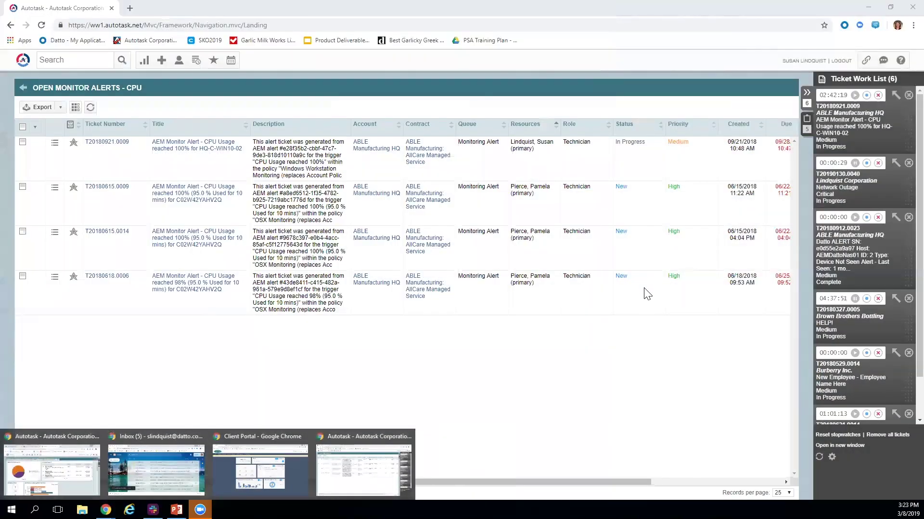
{"action": "left_click", "coordinate": [806, 93]}
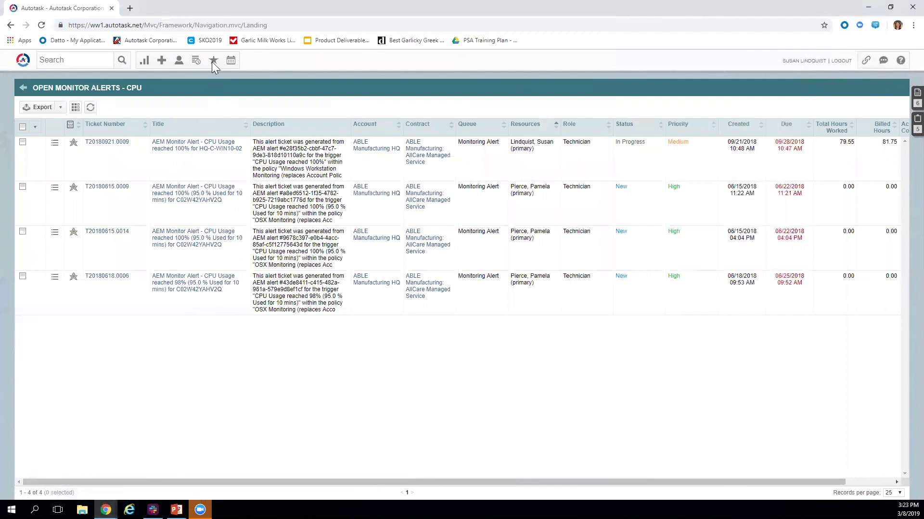
Open the Approve & Post page and search for the labor entries awaiting approval
{"action": "mouse_move", "coordinate": [214, 63]}
{"action": "left_click", "coordinate": [224, 107]}
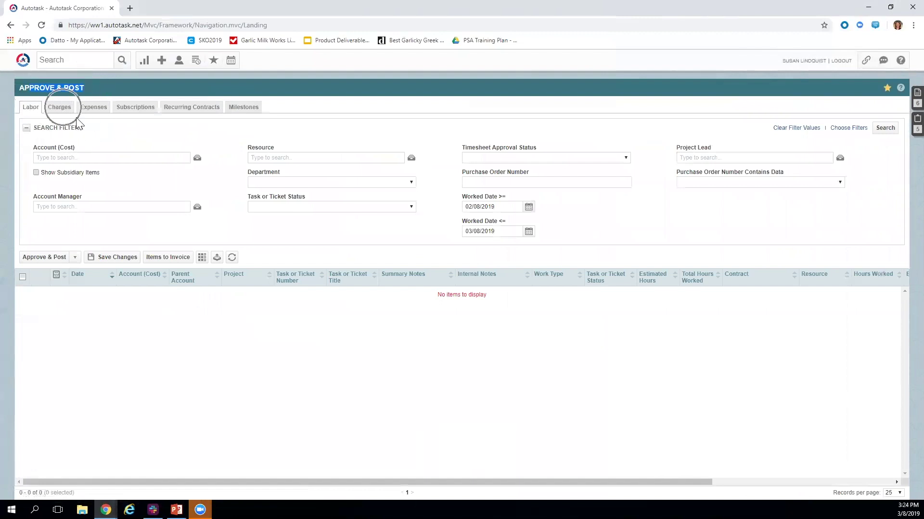
{"action": "left_click", "coordinate": [91, 109]}
{"action": "left_click", "coordinate": [127, 109]}
{"action": "left_click", "coordinate": [882, 131]}
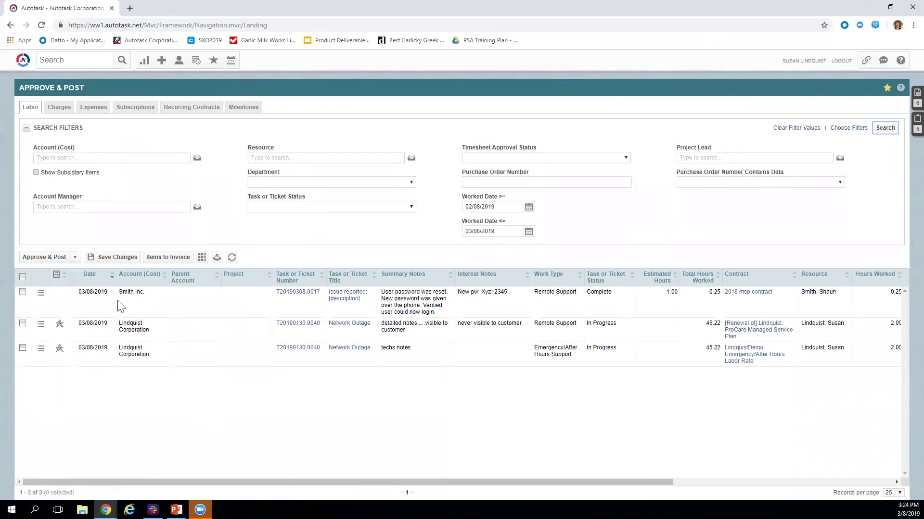
Examine the listed labor entries, including their accounts, ticket details, summary notes and internal notes
{"action": "key", "text": "ctrl"}
{"action": "key", "text": "ctrl"}
{"action": "mouse_move", "coordinate": [295, 299]}
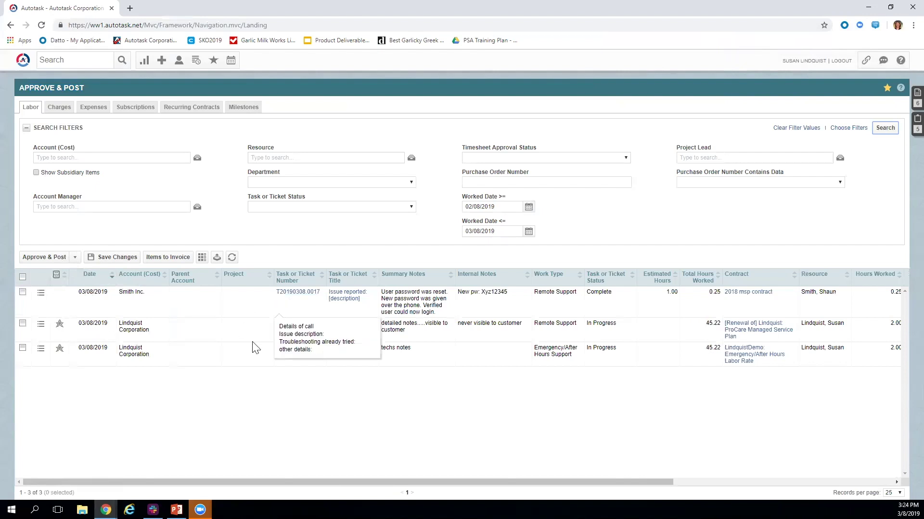
{"action": "mouse_move", "coordinate": [313, 331]}
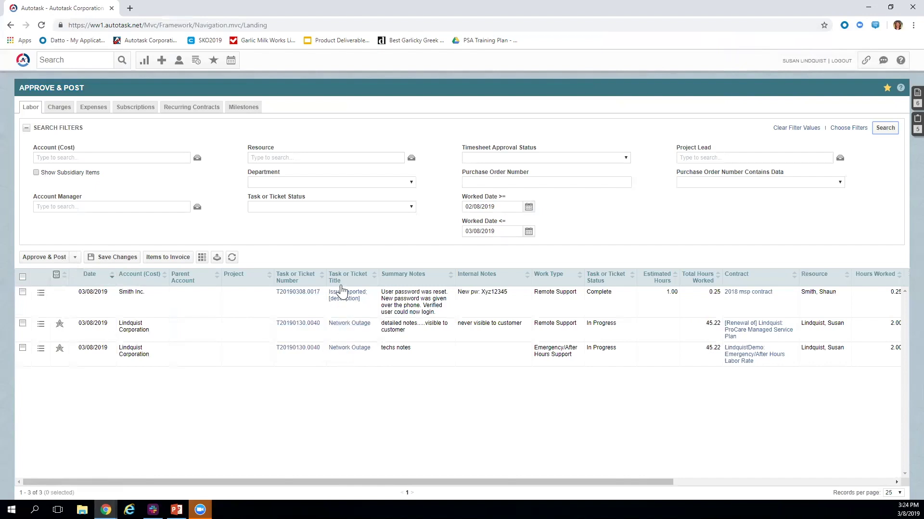
{"action": "left_click", "coordinate": [406, 279]}
{"action": "left_click", "coordinate": [401, 347]}
{"action": "left_click", "coordinate": [402, 326]}
{"action": "left_click", "coordinate": [402, 327]}
{"action": "mouse_move", "coordinate": [40, 326]}
Check the remote support entry's ticket status and the statuses available for filtering the labor entries
{"action": "left_click_drag", "start_coordinate": [586, 324], "coordinate": [620, 331]}
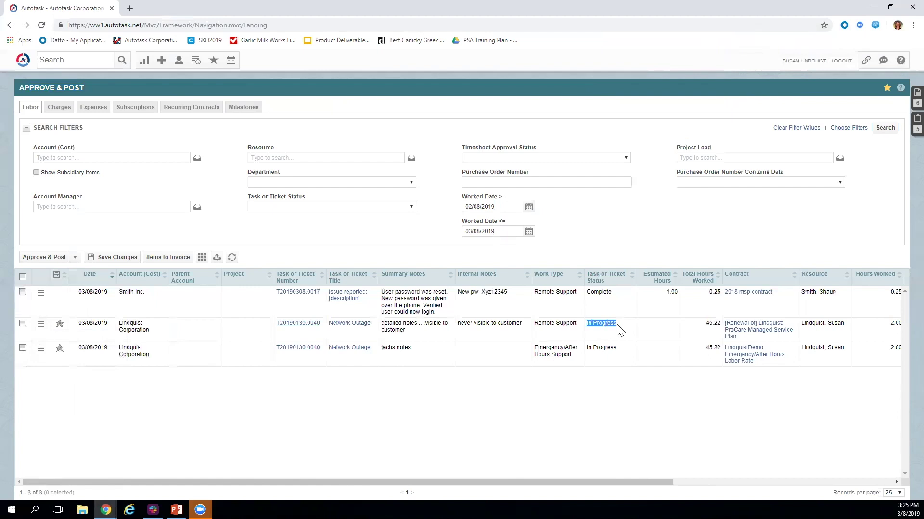
{"action": "left_click", "coordinate": [348, 206]}
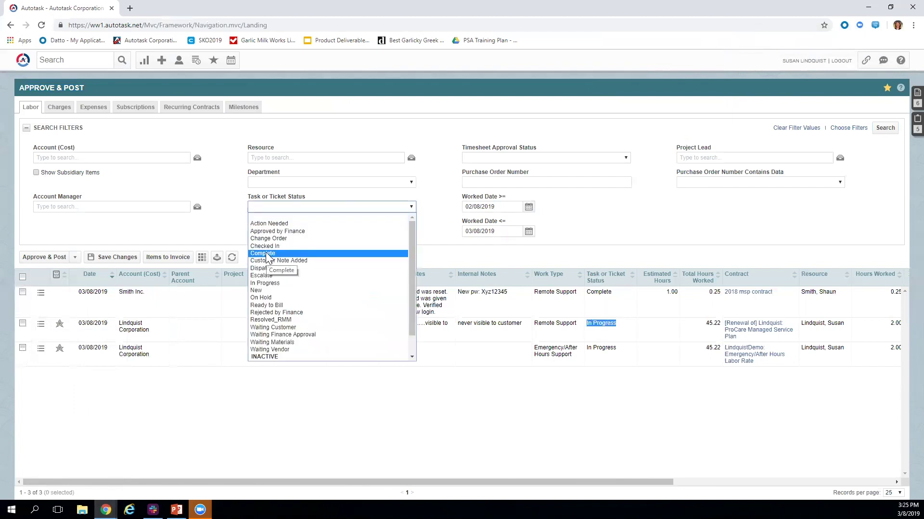
{"action": "left_click", "coordinate": [735, 266]}
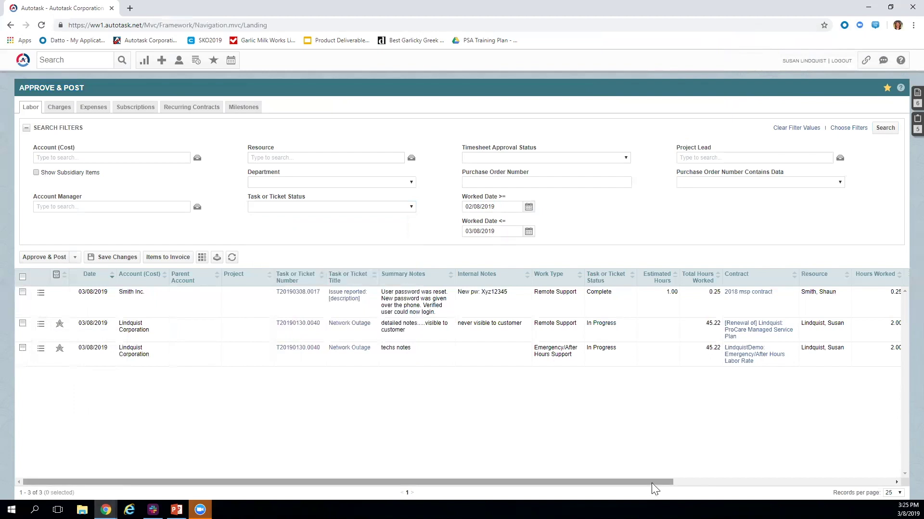
Examine the Network Outage remote support entry's total hours worked and work type, and the labor list's billing columns
{"action": "left_click_drag", "start_coordinate": [650, 482], "coordinate": [709, 471]}
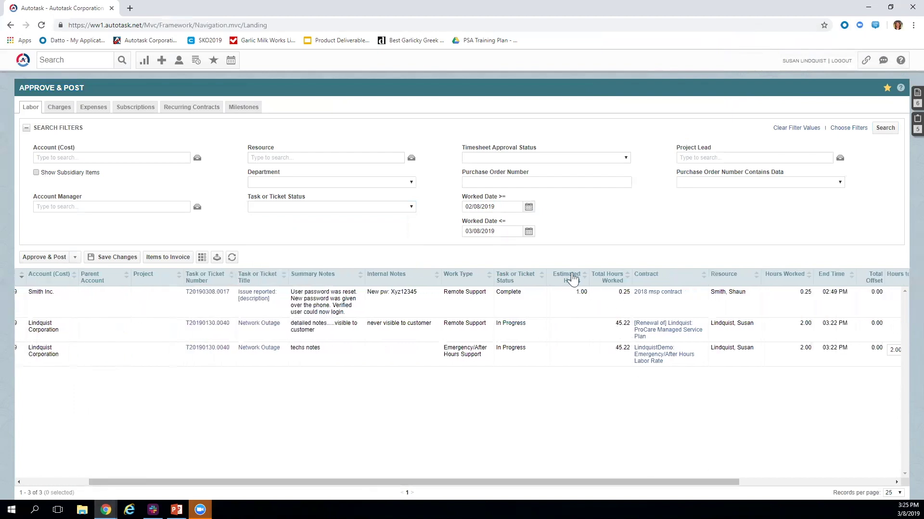
{"action": "double_click", "coordinate": [619, 323]}
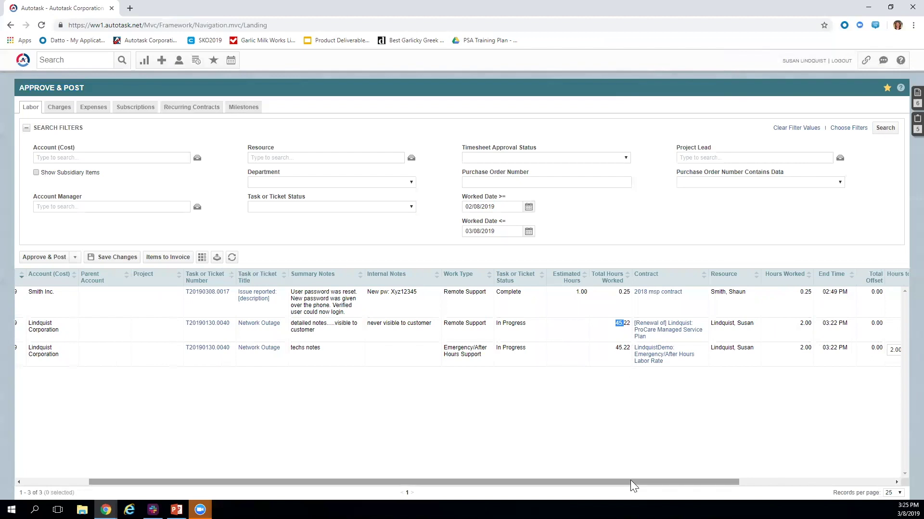
{"action": "left_click_drag", "start_coordinate": [630, 481], "coordinate": [798, 480]}
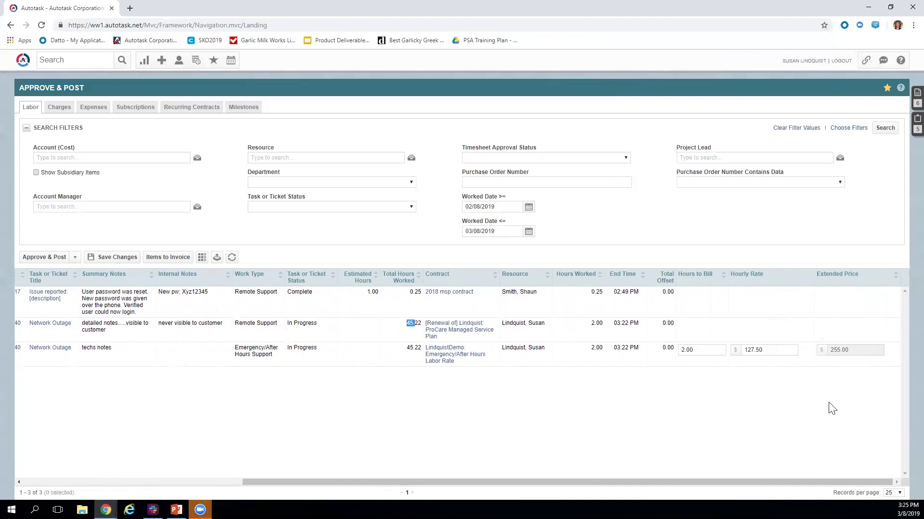
{"action": "left_click_drag", "start_coordinate": [242, 323], "coordinate": [308, 323]}
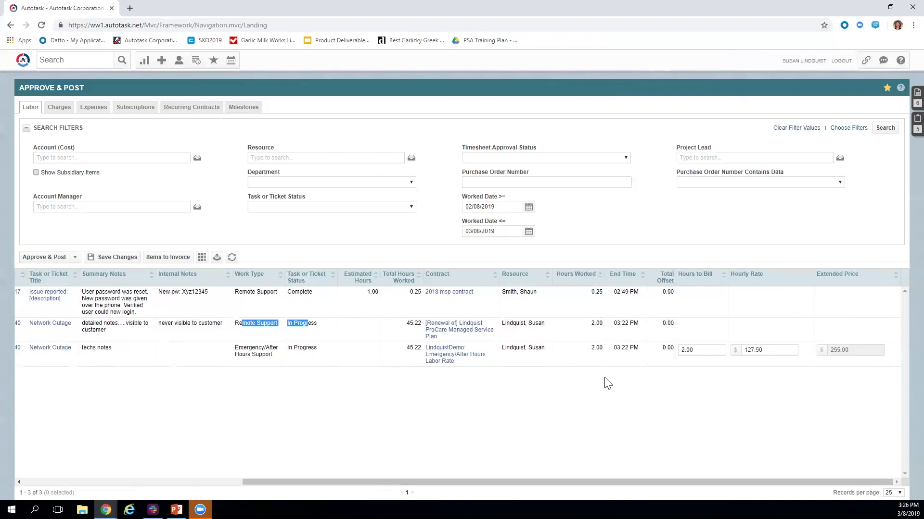
{"action": "left_click", "coordinate": [698, 351]}
{"action": "left_click", "coordinate": [652, 397]}
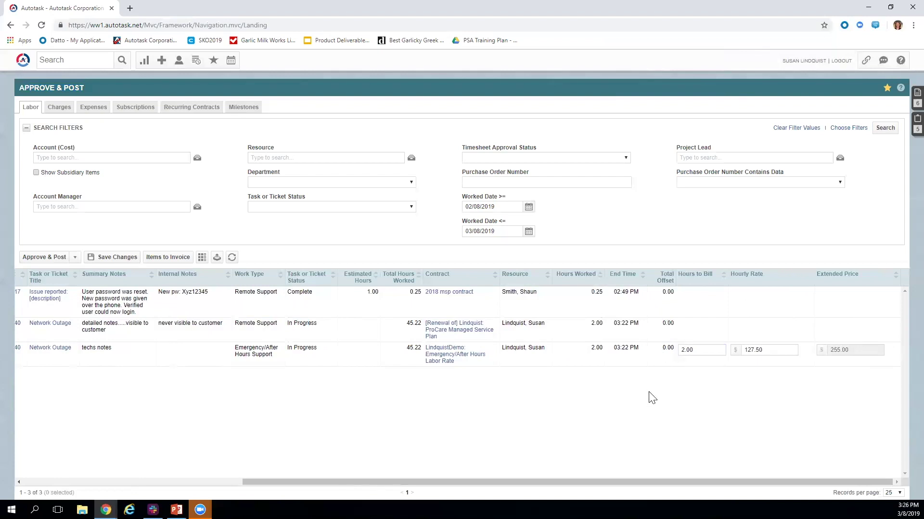
Examine the Emergency/After Hours Support entry's work type, contract, hours to bill and hourly rate
{"action": "left_click", "coordinate": [259, 352]}
{"action": "left_click", "coordinate": [440, 359]}
{"action": "left_click", "coordinate": [736, 353]}
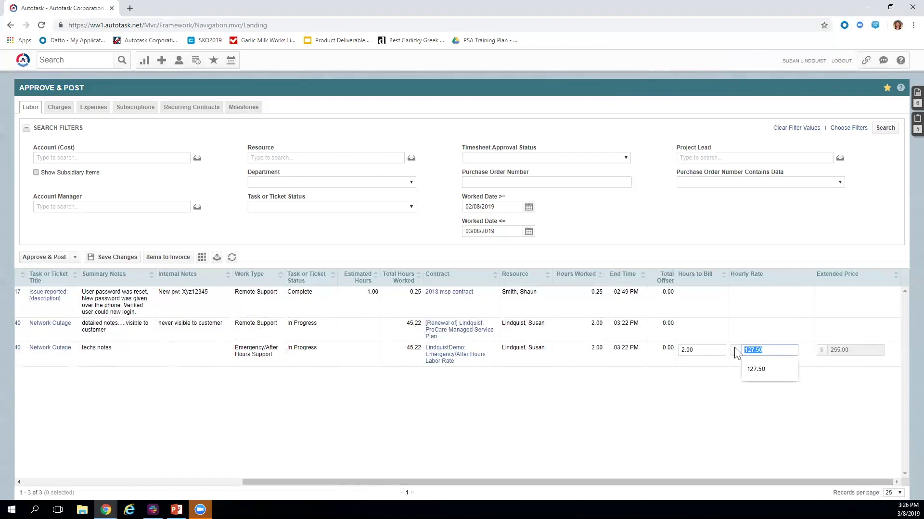
{"action": "key", "text": "End"}
{"action": "left_click", "coordinate": [723, 352]}
{"action": "key", "text": "Tab"}
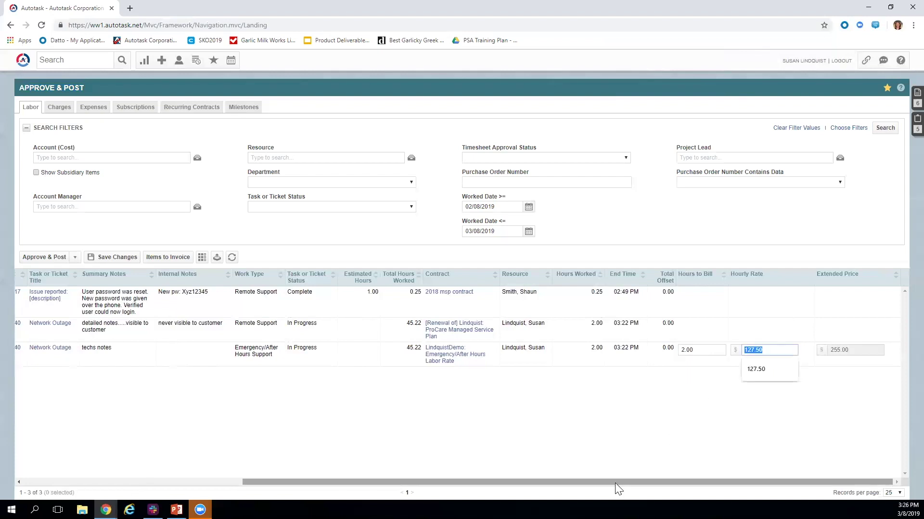
Select all the listed labor entries, then approve and post them
{"action": "left_click_drag", "start_coordinate": [618, 482], "coordinate": [222, 482]}
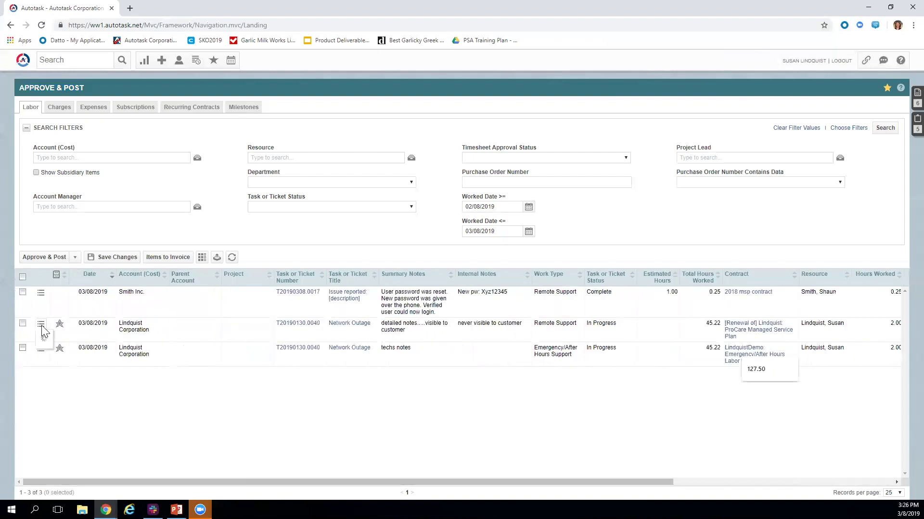
{"action": "mouse_move", "coordinate": [41, 327]}
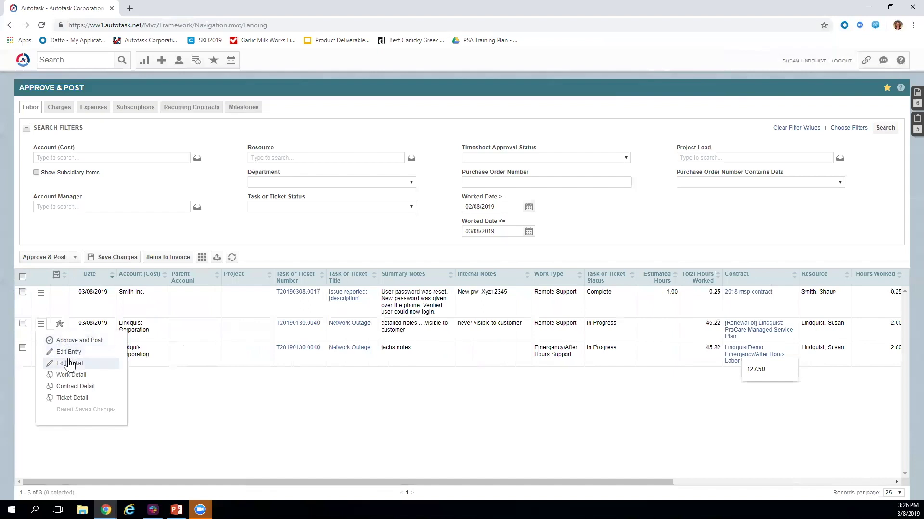
{"action": "left_click", "coordinate": [22, 277]}
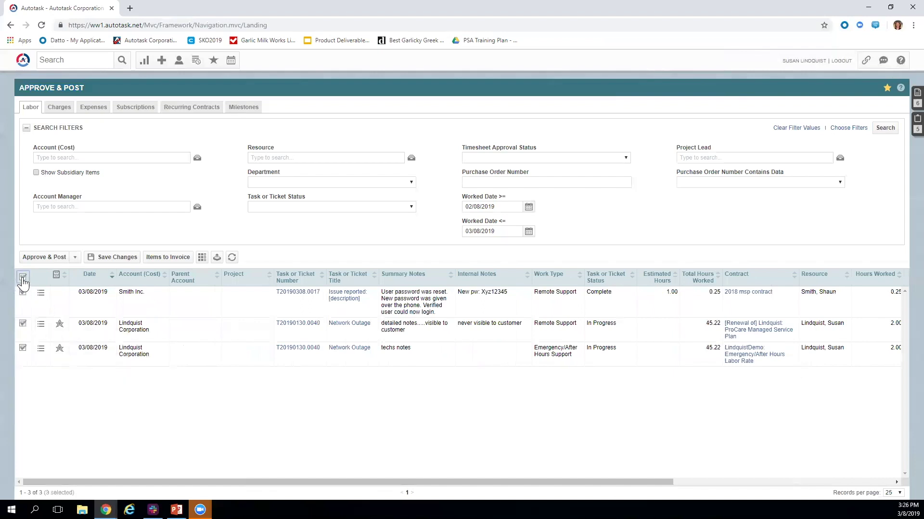
{"action": "left_click", "coordinate": [45, 258]}
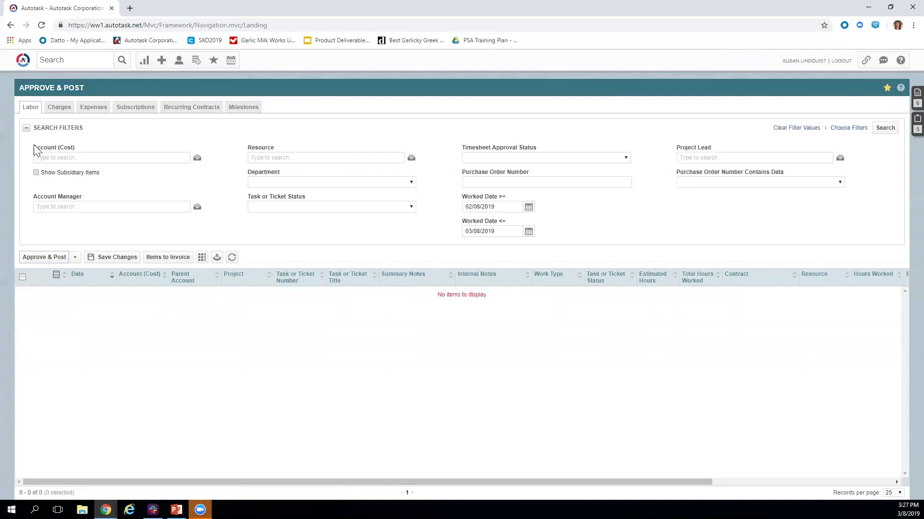
Open the Items to Invoice page and look through the accounts with billable items
{"action": "left_click", "coordinate": [32, 108]}
{"action": "left_click", "coordinate": [177, 260]}
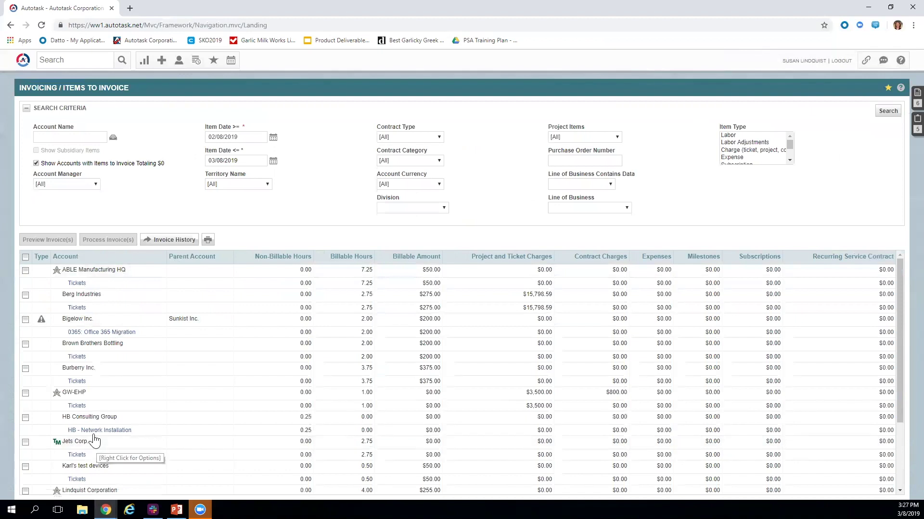
{"action": "scroll", "coordinate": [95, 440], "scroll_direction": "down", "scroll_amount": 1}
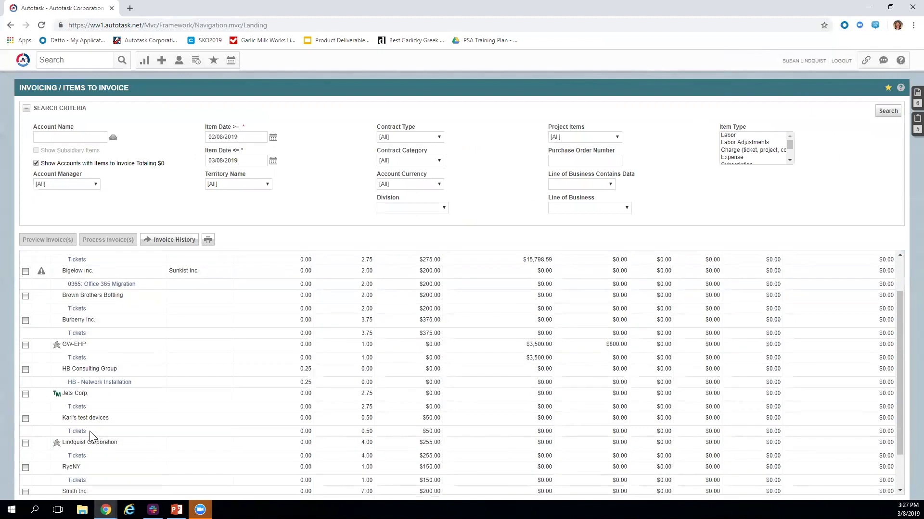
{"action": "scroll", "coordinate": [91, 438], "scroll_direction": "up", "scroll_amount": 1}
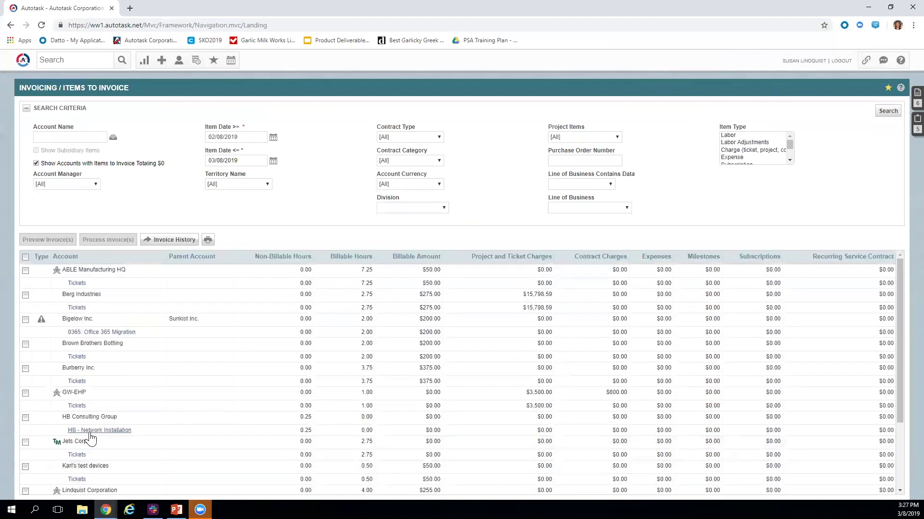
Select all accounts to review the processing actions for their invoices, then cancel the processing and clear the selection
{"action": "left_click", "coordinate": [25, 257]}
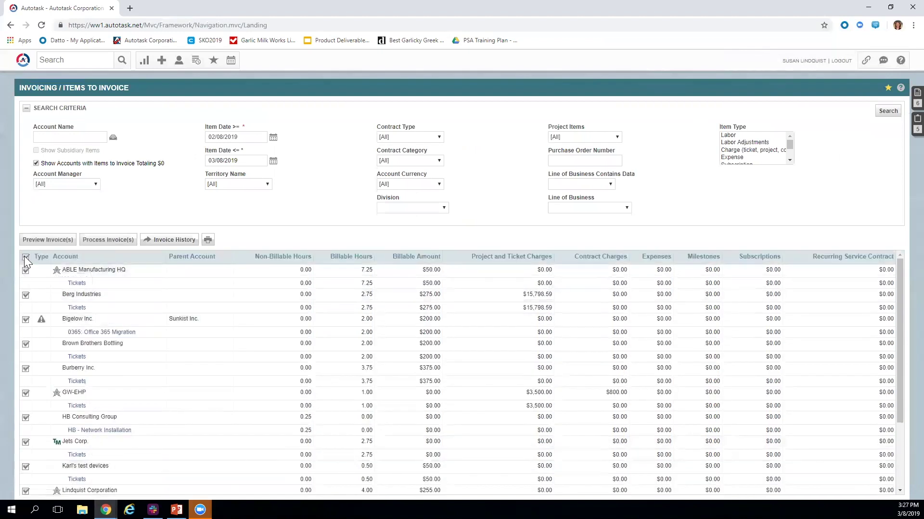
{"action": "left_click", "coordinate": [111, 241]}
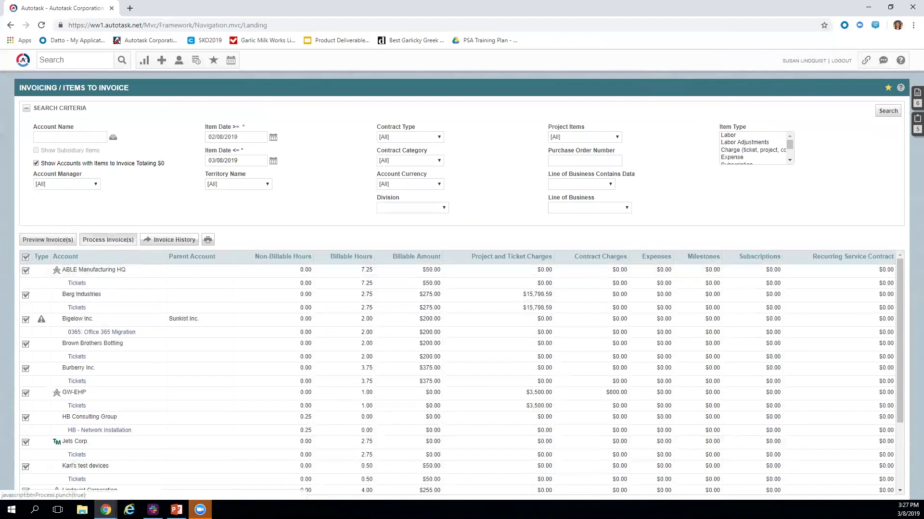
{"action": "left_click", "coordinate": [308, 297]}
{"action": "left_click", "coordinate": [284, 321]}
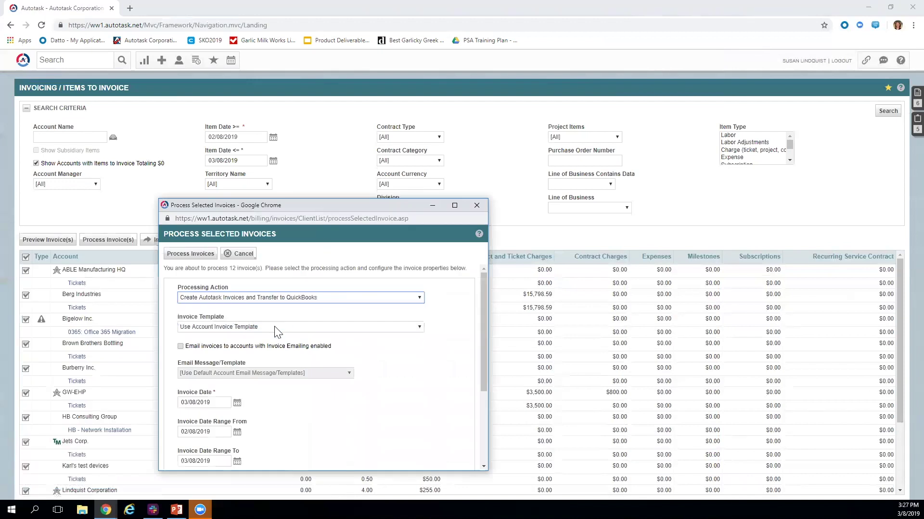
{"action": "left_click", "coordinate": [282, 299]}
{"action": "left_click", "coordinate": [241, 254]}
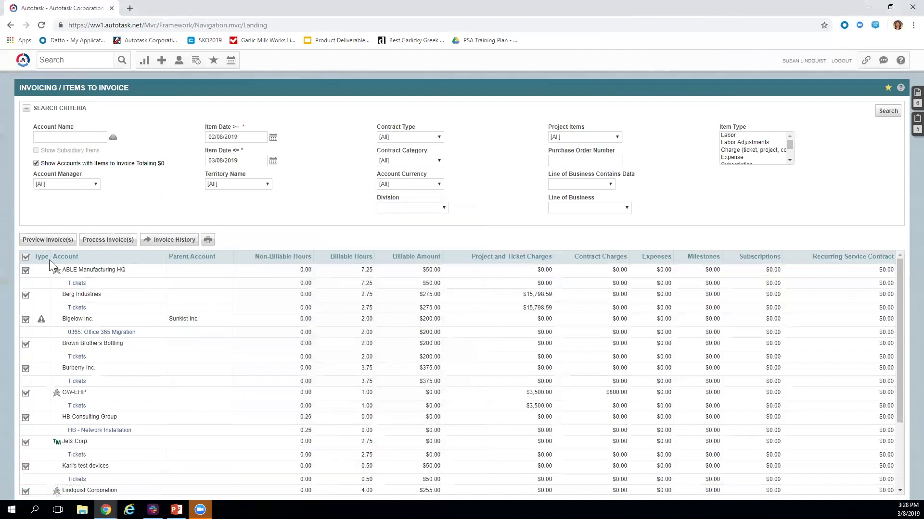
{"action": "left_click", "coordinate": [26, 257]}
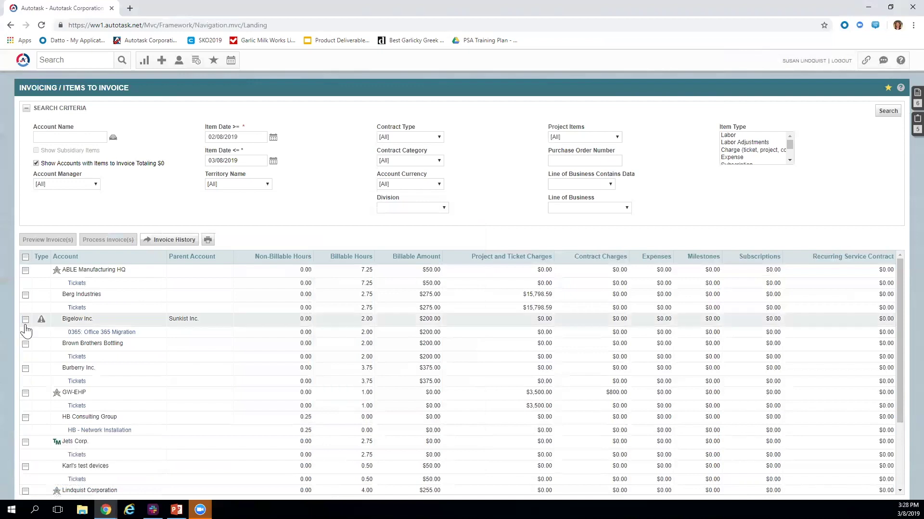
Select only the Lindquist Corporation account and preview its invoice, examining the labor line items and totals
{"action": "scroll", "coordinate": [67, 385], "scroll_direction": "down", "scroll_amount": 1}
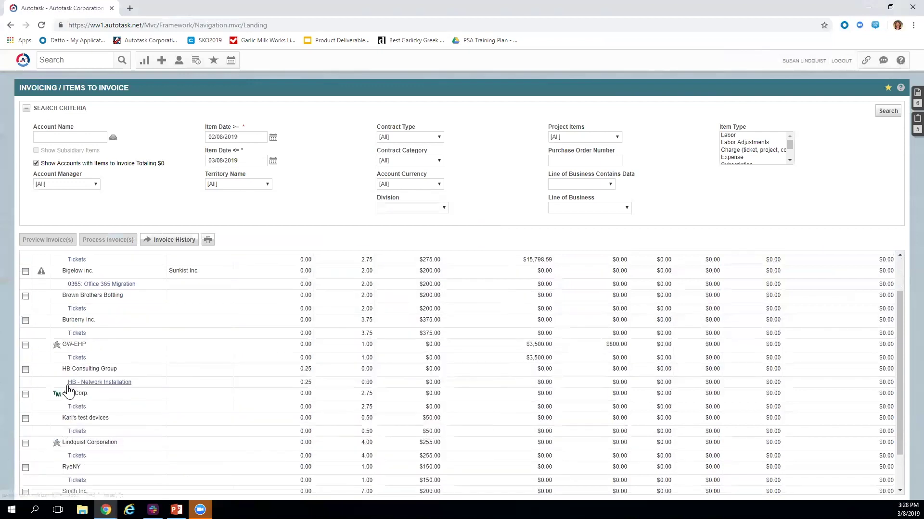
{"action": "left_click", "coordinate": [25, 443]}
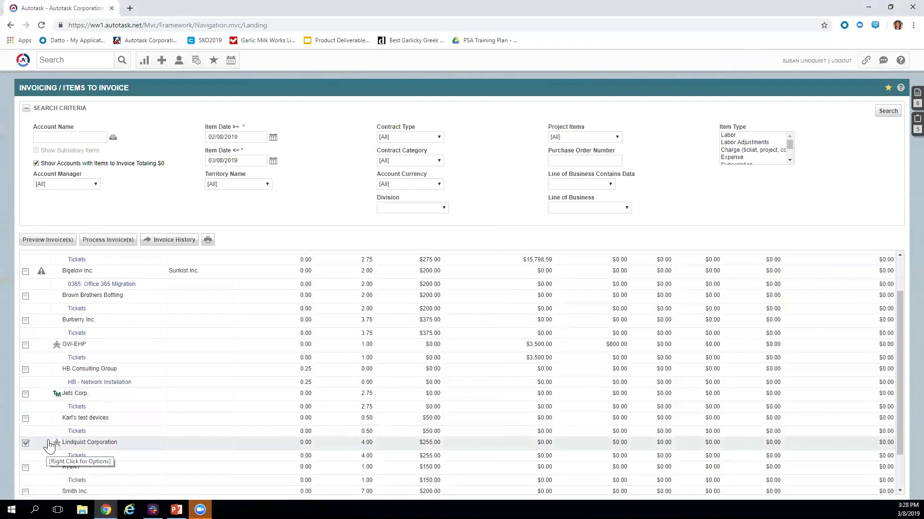
{"action": "left_click", "coordinate": [62, 243]}
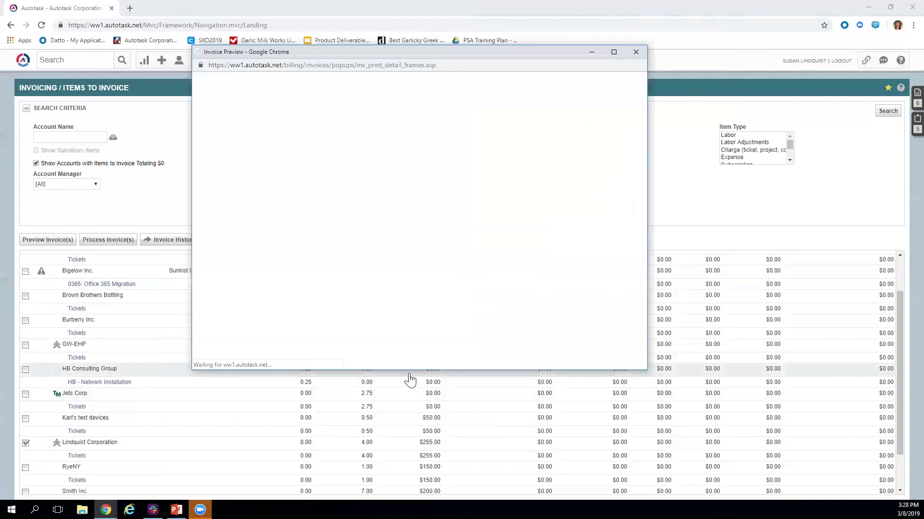
{"action": "left_click_drag", "start_coordinate": [410, 370], "coordinate": [410, 453]}
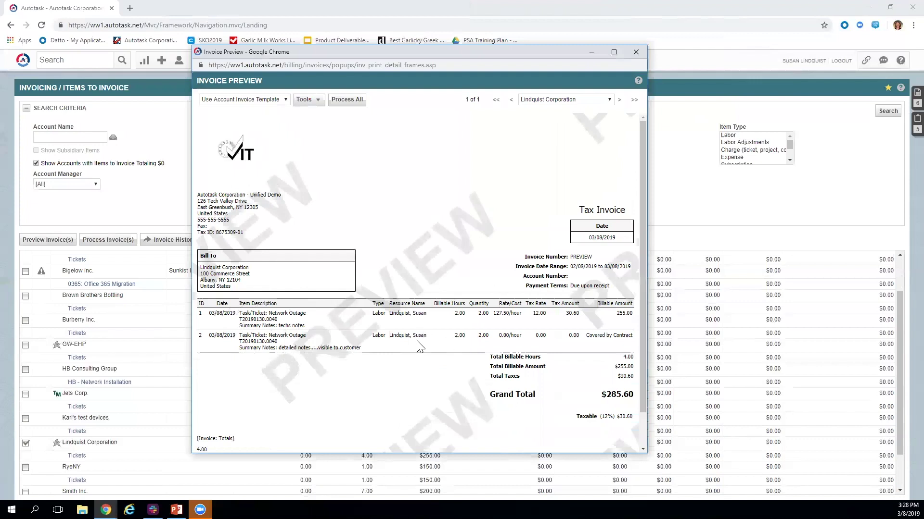
{"action": "left_click", "coordinate": [505, 340]}
Open the processing options for the previewed invoice, review the Create Autotask Invoices action, then close them
{"action": "left_click", "coordinate": [346, 103]}
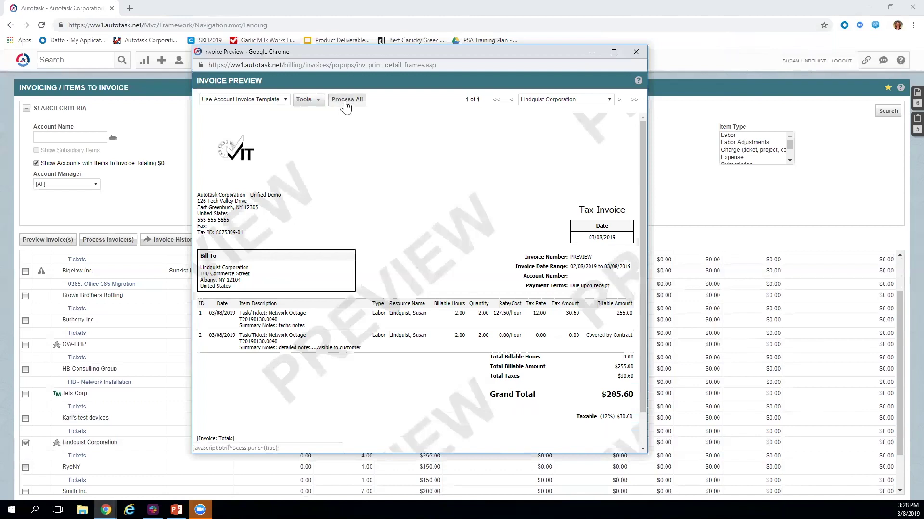
{"action": "left_click", "coordinate": [346, 102]}
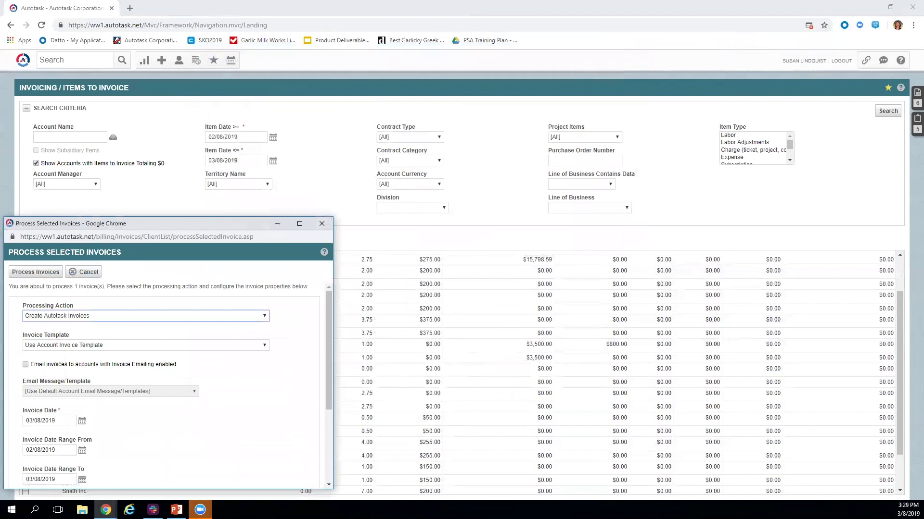
{"action": "left_click_drag", "start_coordinate": [149, 223], "coordinate": [461, 169]}
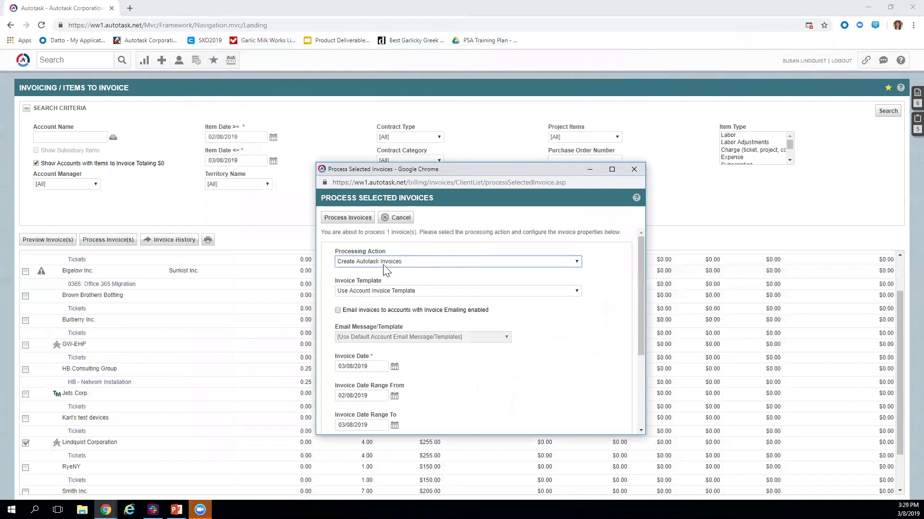
{"action": "left_click", "coordinate": [628, 170]}
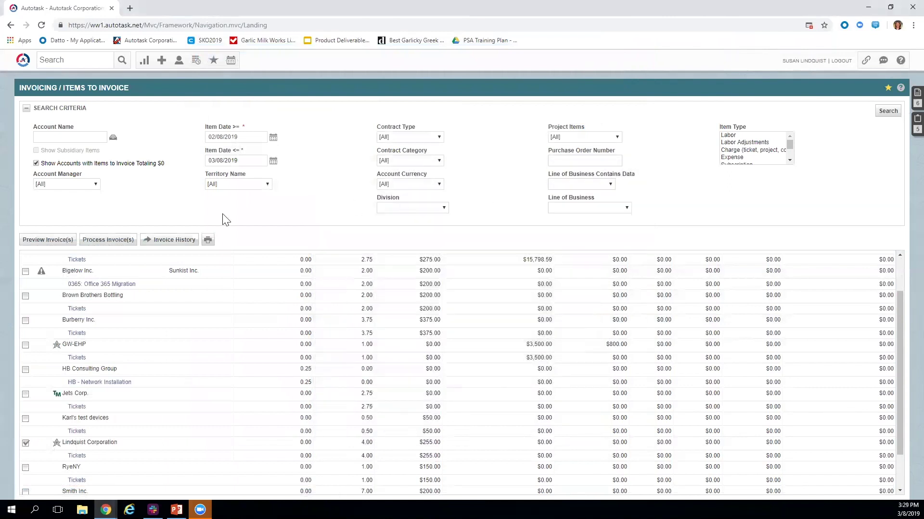
Open Invoice History, search for created invoices, and review their Invoice Number and Date Paid fields
{"action": "left_click", "coordinate": [178, 240]}
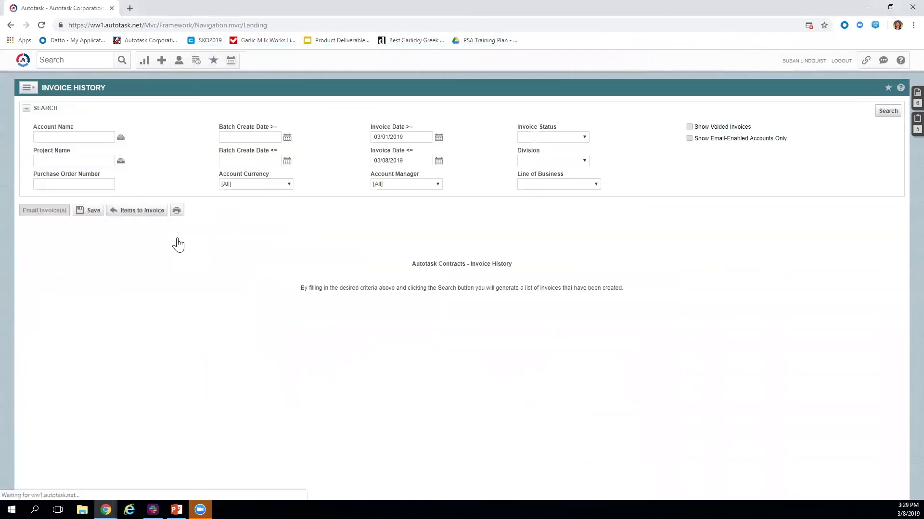
{"action": "left_click", "coordinate": [884, 111]}
{"action": "left_click", "coordinate": [75, 98]}
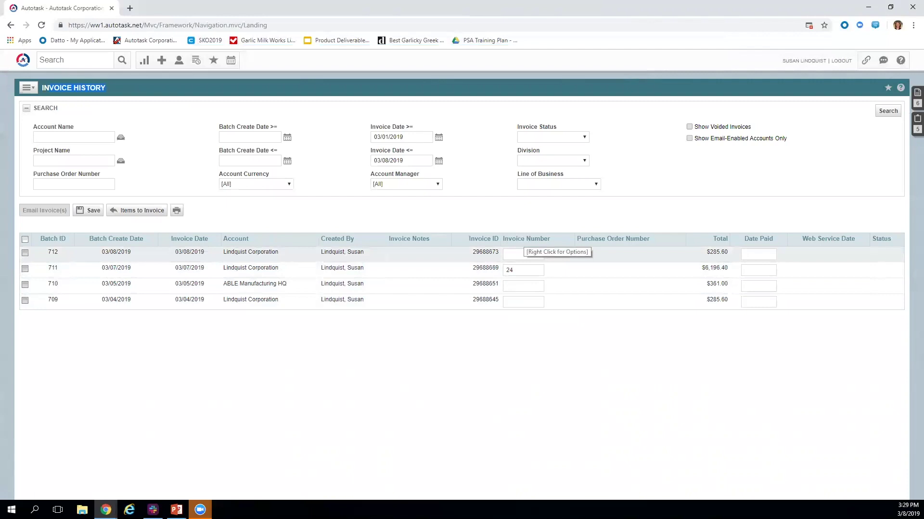
{"action": "left_click", "coordinate": [758, 254]}
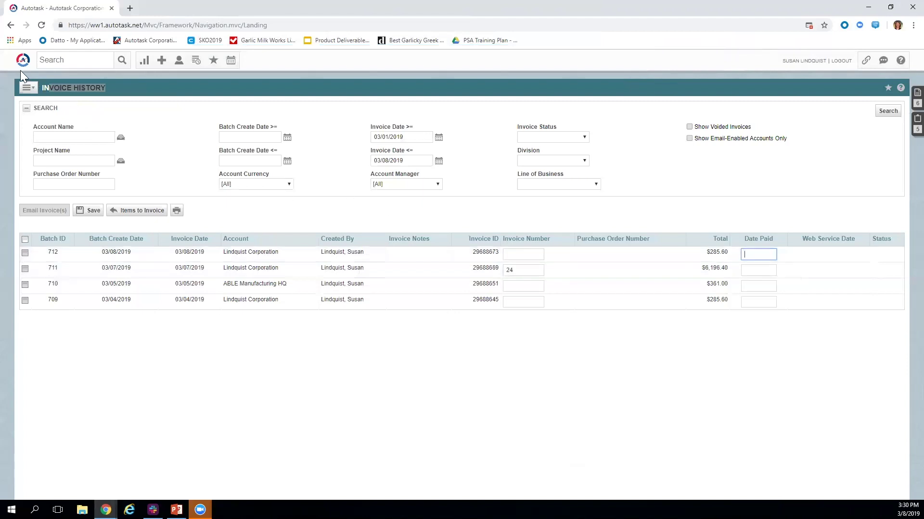
Open the Workflow Rules administration page and show the CRM workflow rules
{"action": "mouse_move", "coordinate": [21, 70]}
{"action": "mouse_move", "coordinate": [29, 207]}
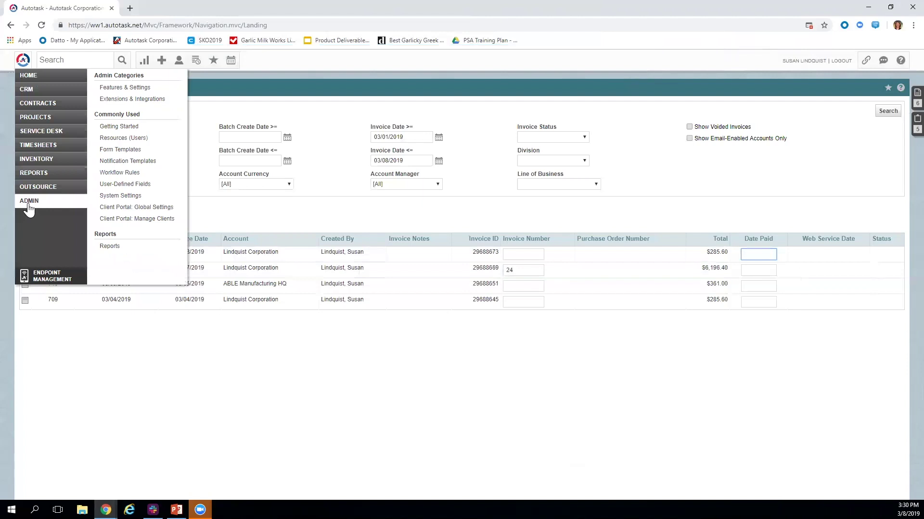
{"action": "left_click", "coordinate": [127, 181]}
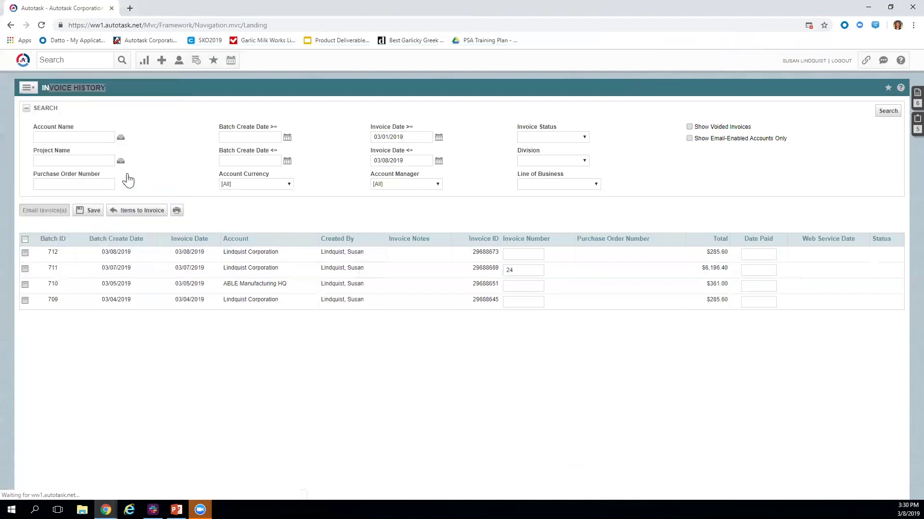
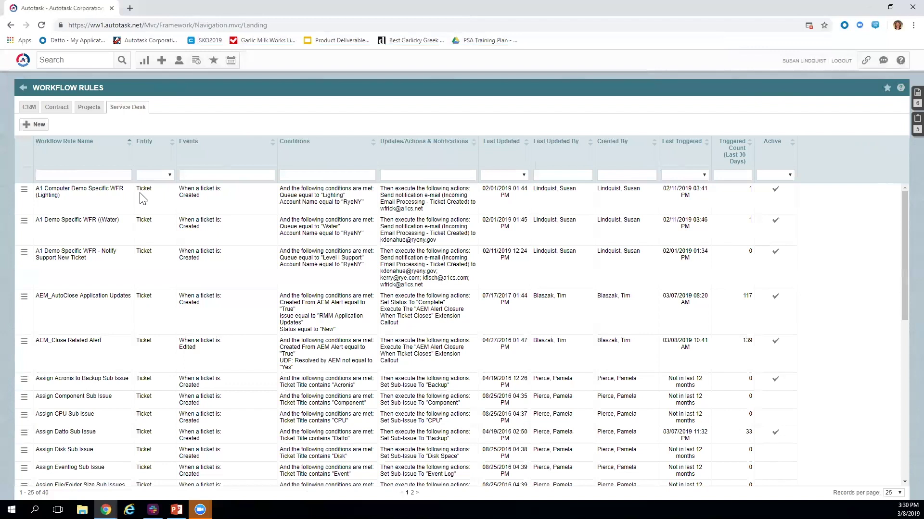
{"action": "left_click", "coordinate": [29, 107]}
Draft a new CRM workflow rule for assets with a warranty expiring in 30 calendar days, then cancel it
{"action": "left_click", "coordinate": [36, 124]}
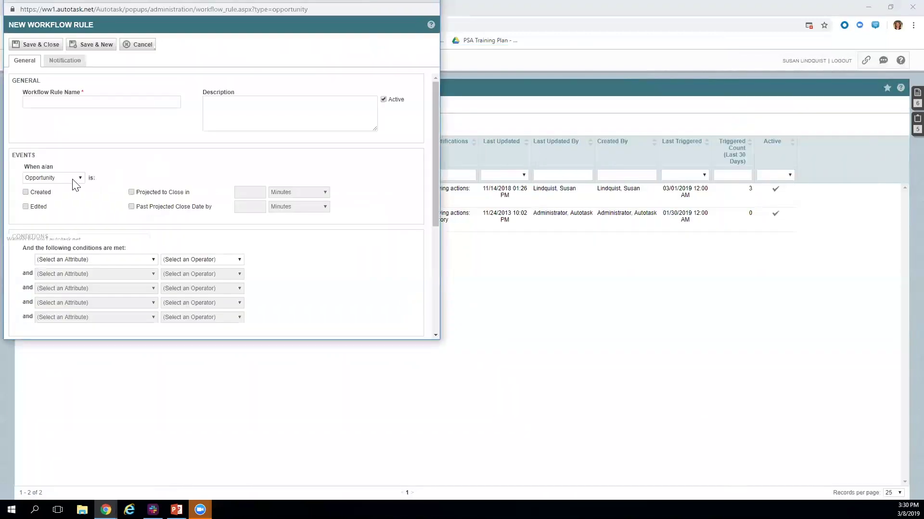
{"action": "left_click", "coordinate": [50, 180]}
{"action": "left_click", "coordinate": [34, 202]}
{"action": "left_click", "coordinate": [199, 192]}
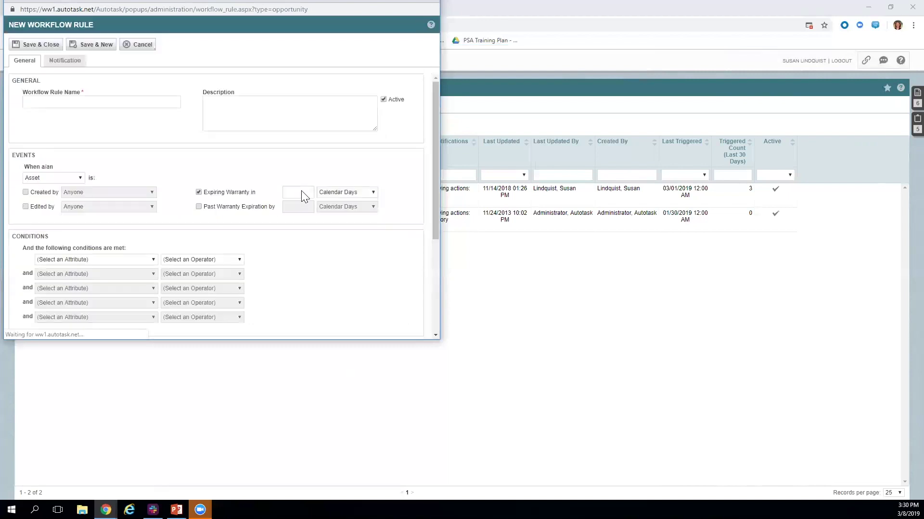
{"action": "left_click", "coordinate": [301, 192]}
{"action": "type", "text": "30"}
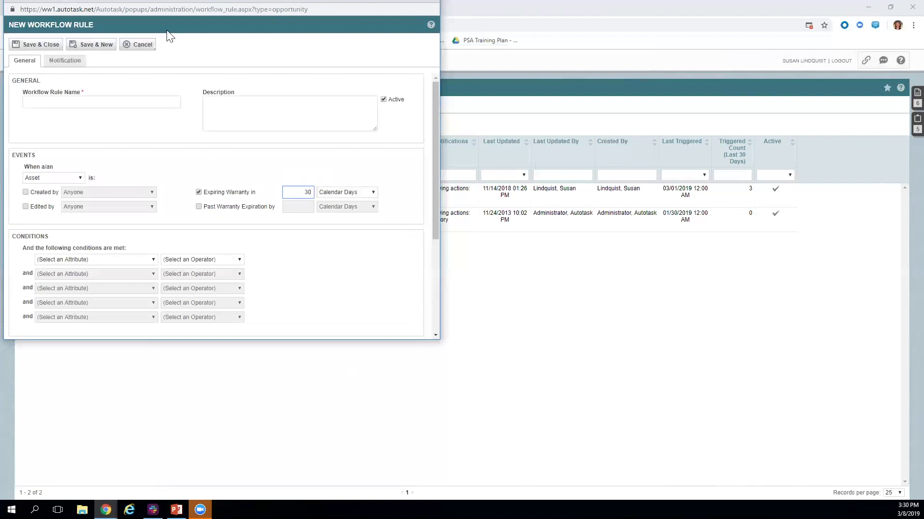
{"action": "left_click", "coordinate": [141, 45]}
Draft a new Contract workflow rule for contracts ending in 30 calendar days, then cancel it
{"action": "left_click", "coordinate": [57, 107]}
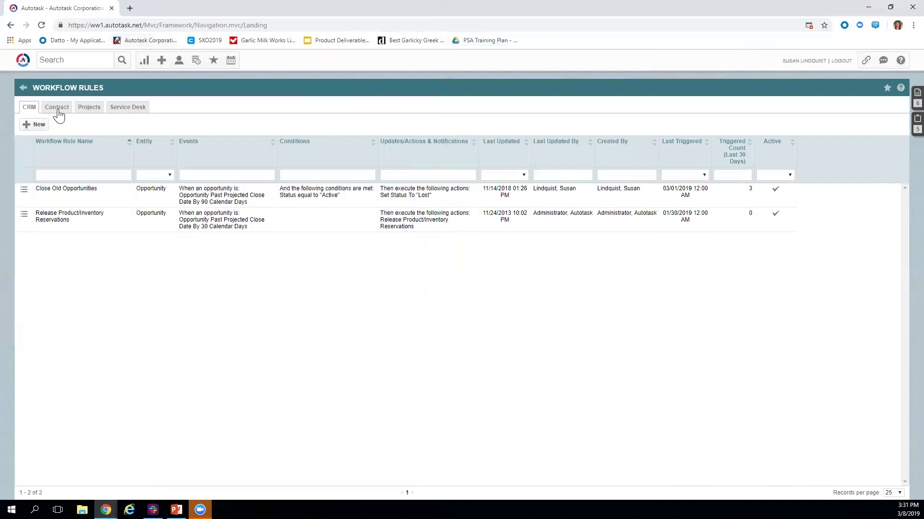
{"action": "left_click", "coordinate": [36, 124]}
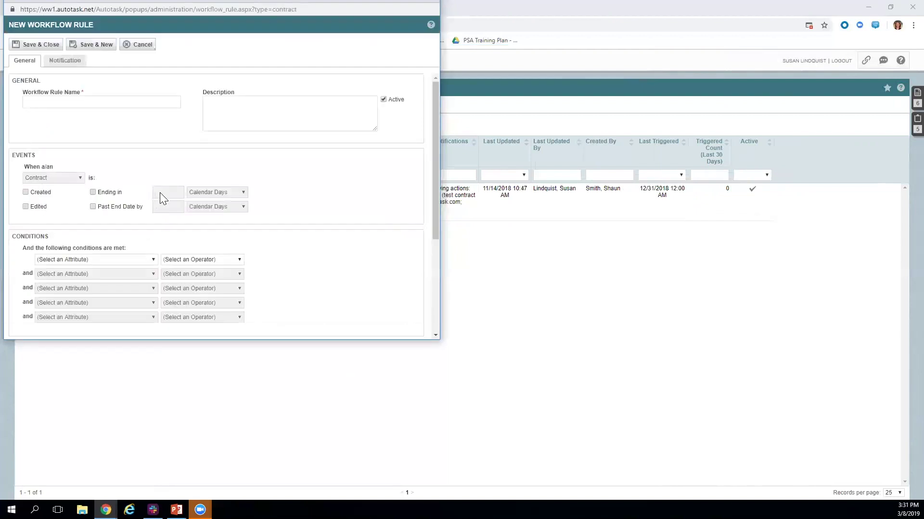
{"action": "left_click", "coordinate": [93, 193]}
{"action": "left_click", "coordinate": [180, 192]}
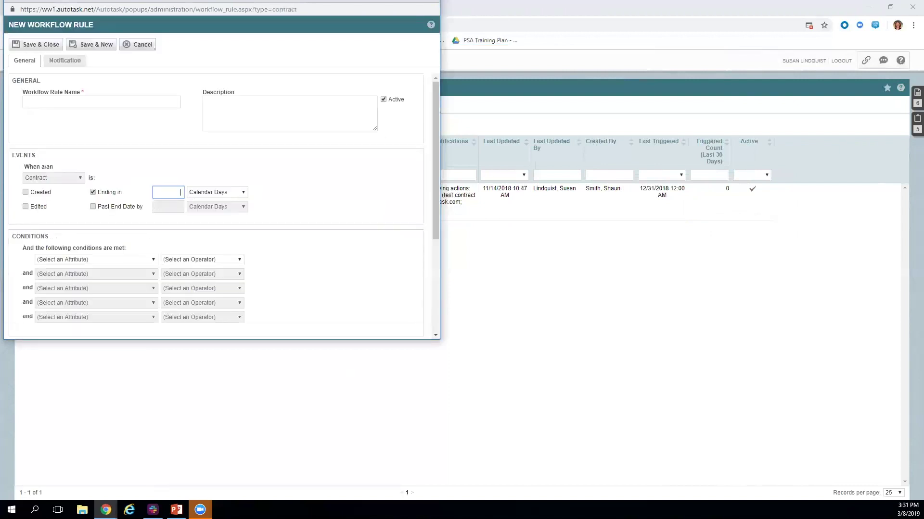
{"action": "type", "text": "30"}
{"action": "left_click", "coordinate": [145, 46]}
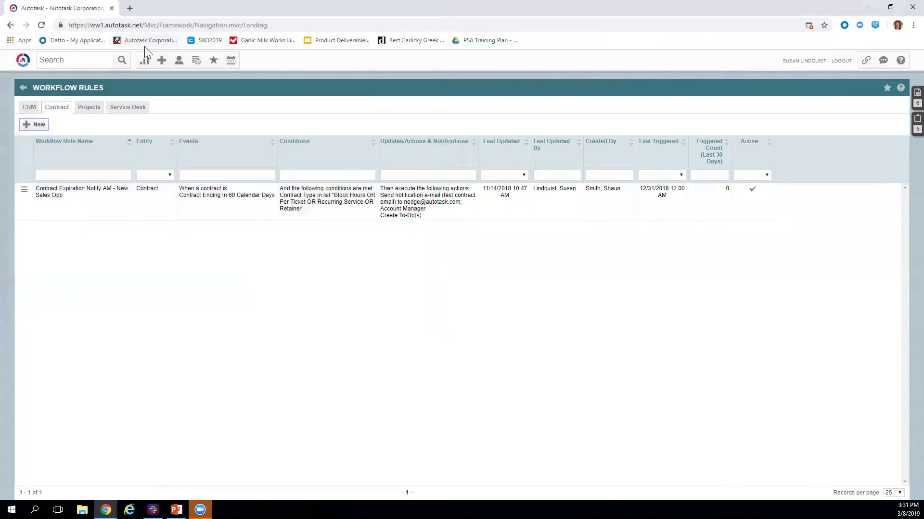
Start a Projects workflow rule for tasks, review its events, updates and successor-task status action, then cancel it
{"action": "left_click", "coordinate": [95, 108]}
{"action": "left_click", "coordinate": [37, 125]}
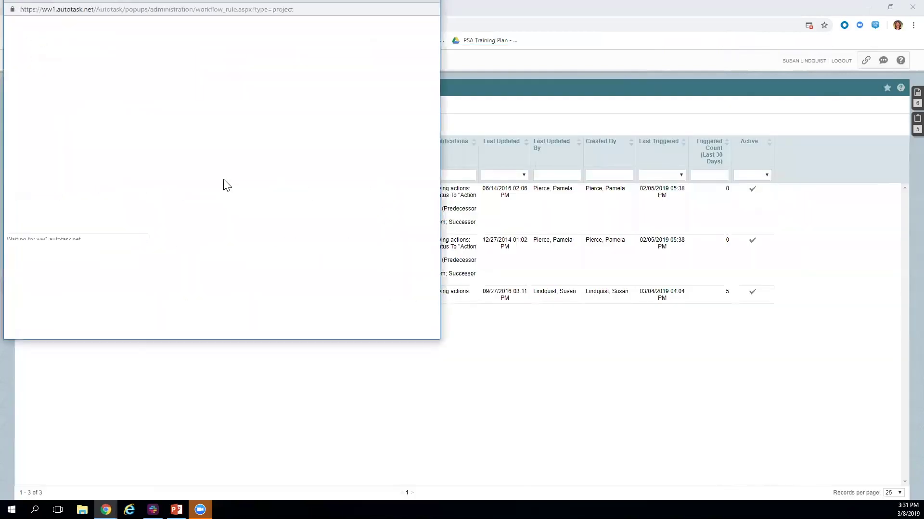
{"action": "left_click", "coordinate": [79, 178]}
{"action": "left_click", "coordinate": [31, 195]}
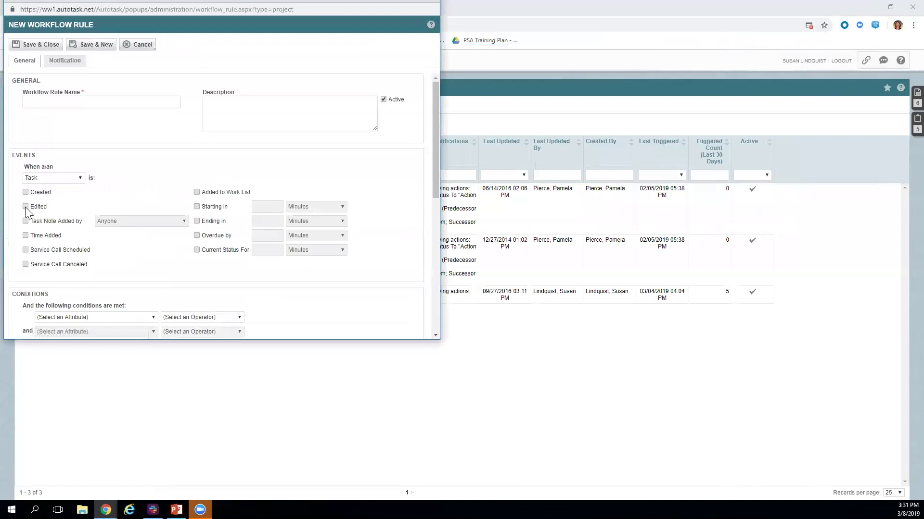
{"action": "scroll", "coordinate": [79, 238], "scroll_direction": "down", "scroll_amount": 5}
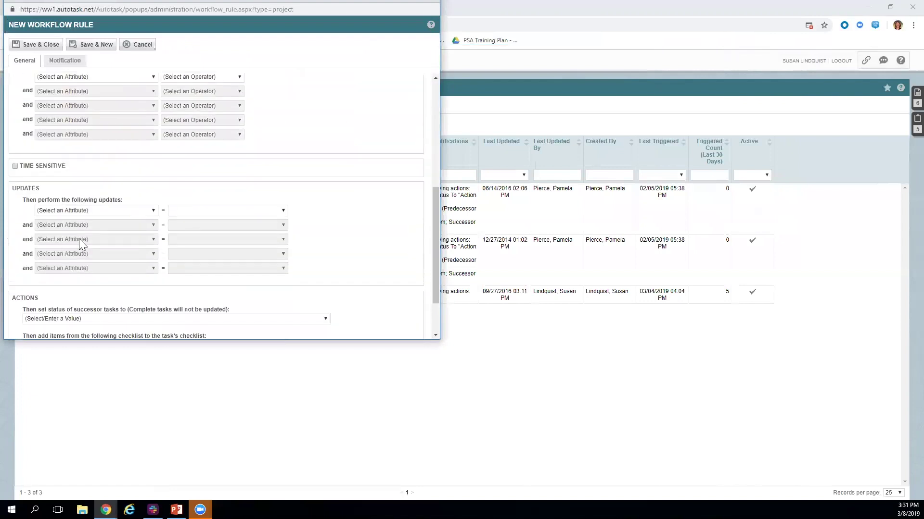
{"action": "scroll", "coordinate": [79, 238], "scroll_direction": "down", "scroll_amount": 1}
{"action": "left_click_drag", "start_coordinate": [77, 261], "coordinate": [194, 262]}
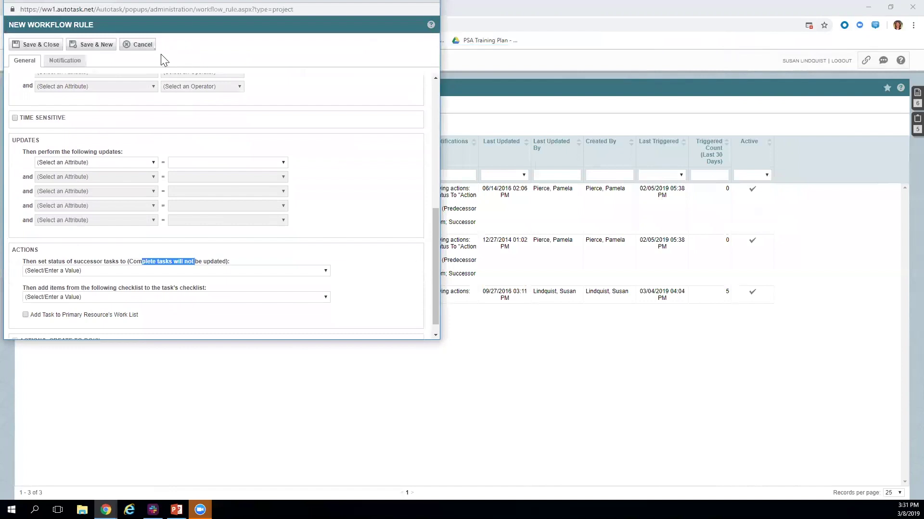
{"action": "left_click", "coordinate": [137, 46]}
Start a new Service Desk ticket workflow rule with the Created by Anyone event, and enlarge and reposition its editor window
{"action": "left_click", "coordinate": [131, 110]}
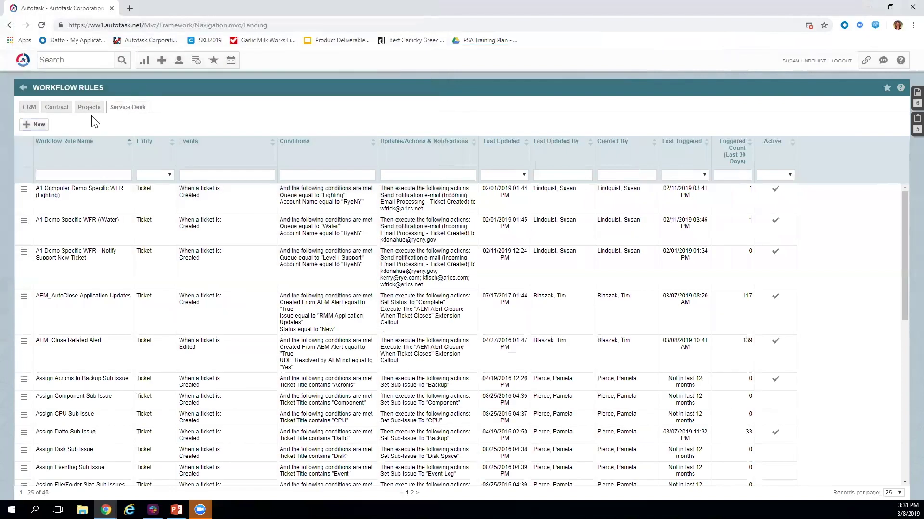
{"action": "left_click", "coordinate": [36, 125]}
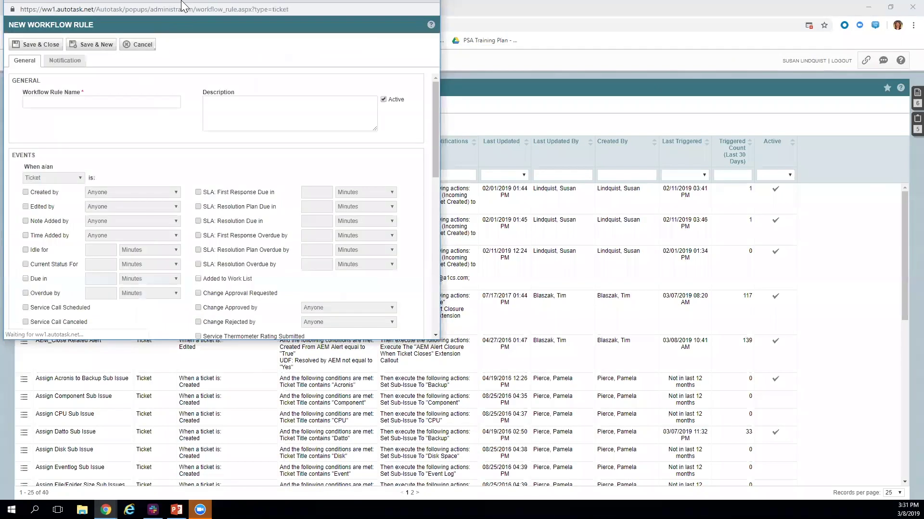
{"action": "left_click_drag", "start_coordinate": [181, 10], "coordinate": [223, 9]}
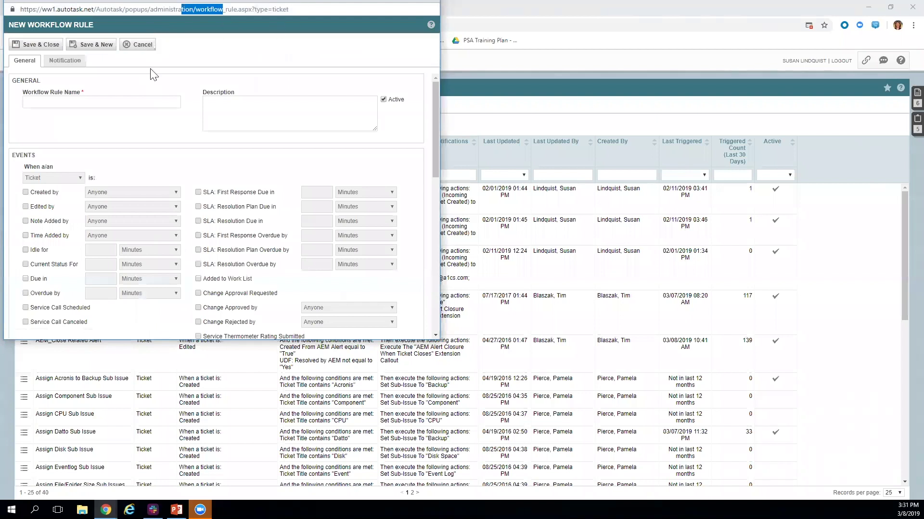
{"action": "left_click", "coordinate": [61, 180]}
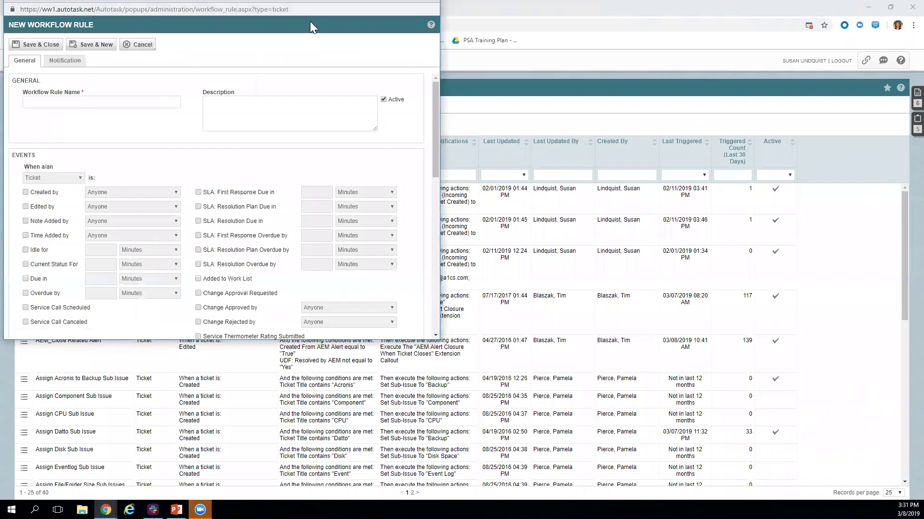
{"action": "left_click", "coordinate": [26, 192]}
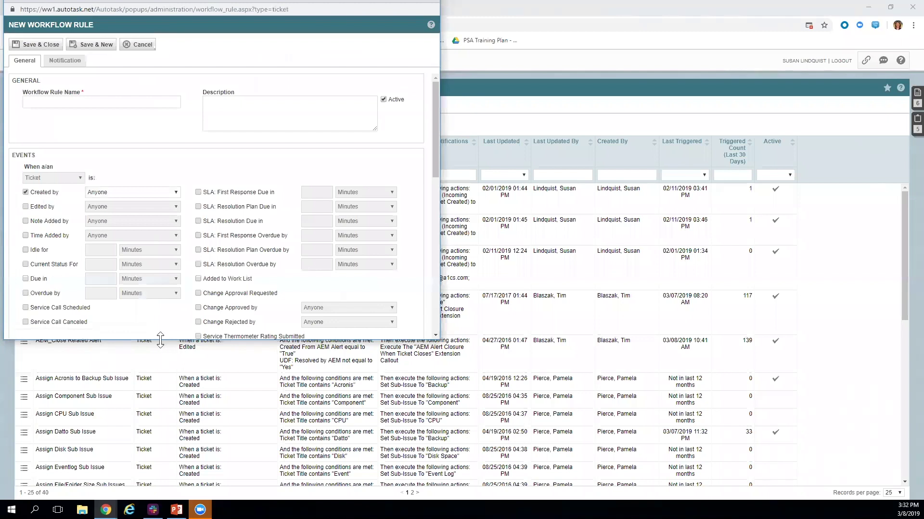
{"action": "left_click_drag", "start_coordinate": [160, 339], "coordinate": [155, 478]}
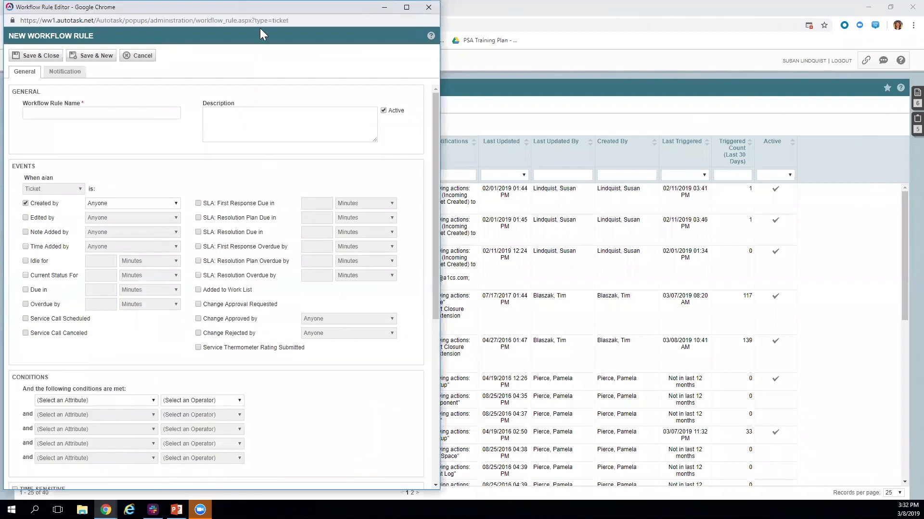
{"action": "double_click", "coordinate": [345, 8]}
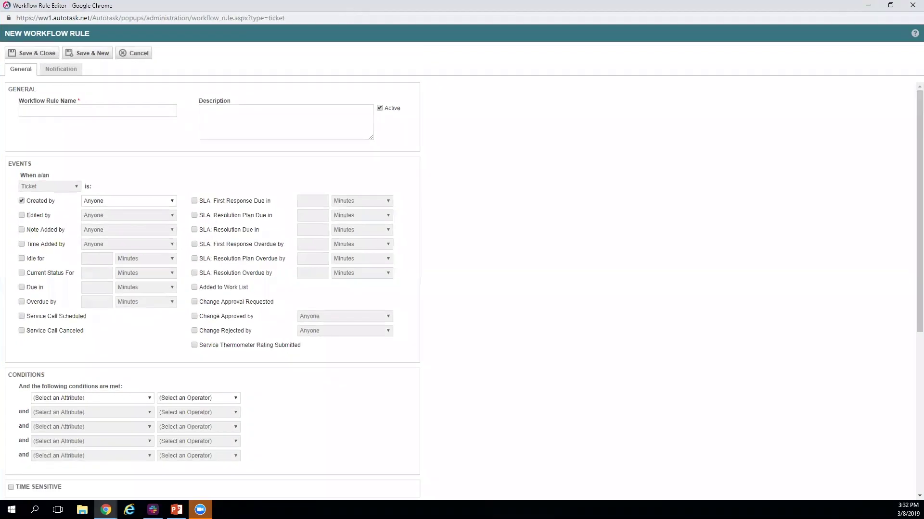
{"action": "left_click", "coordinate": [890, 4]}
{"action": "left_click_drag", "start_coordinate": [334, 8], "coordinate": [568, 19]}
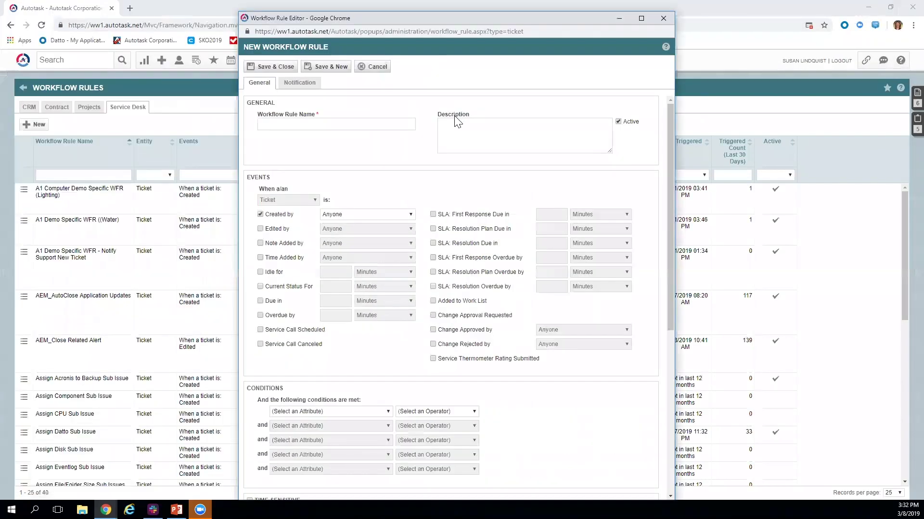
Clear the Created by event, then enable the Idle for event and clear it again
{"action": "left_click", "coordinate": [260, 215]}
{"action": "left_click", "coordinate": [268, 234]}
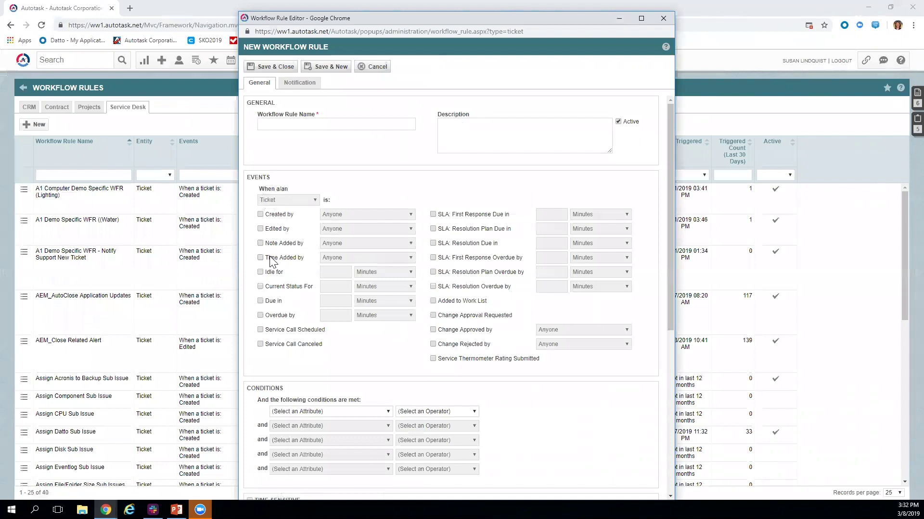
{"action": "left_click", "coordinate": [274, 273]}
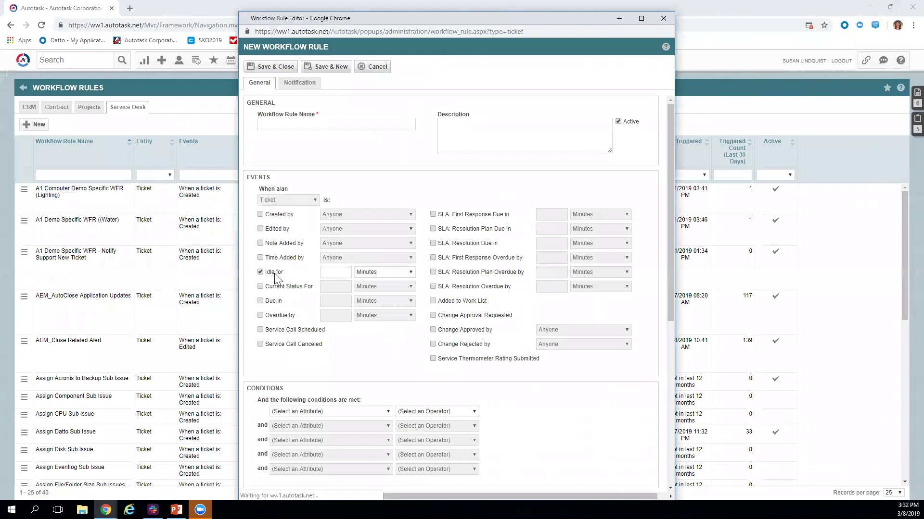
{"action": "left_click", "coordinate": [375, 274]}
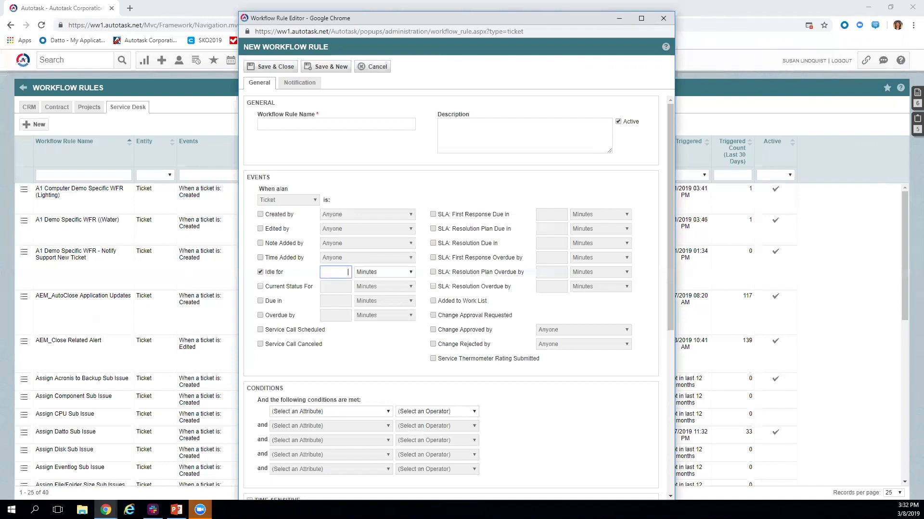
{"action": "left_click", "coordinate": [260, 272]}
Try the Current Status For event with Business Days as its time unit, then clear the event
{"action": "left_click", "coordinate": [261, 287]}
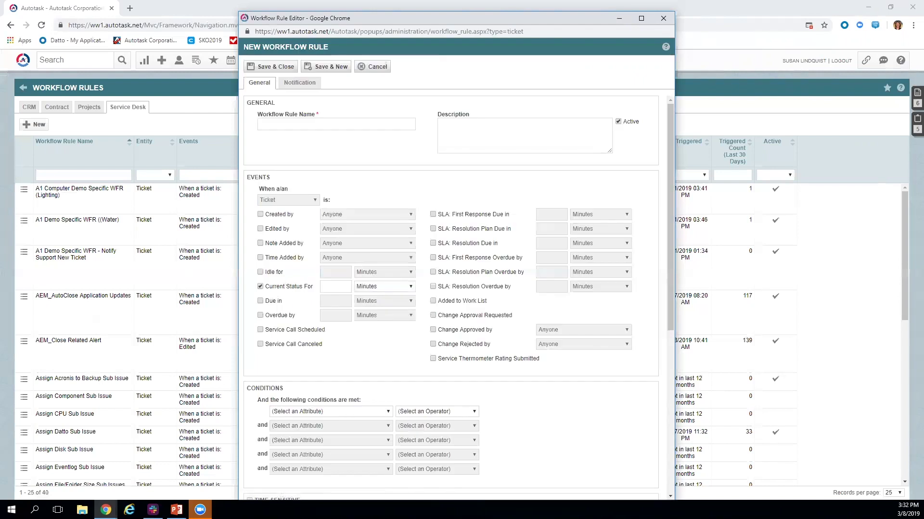
{"action": "left_click", "coordinate": [389, 288]}
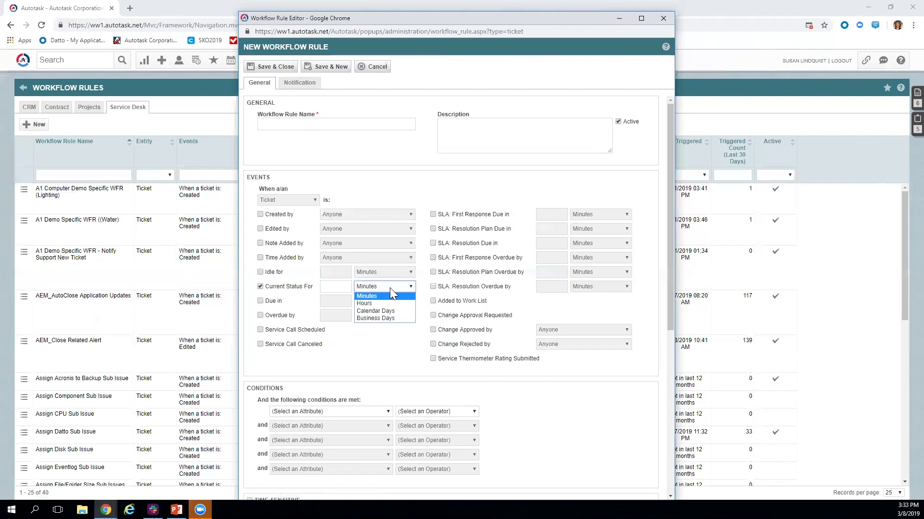
{"action": "left_click", "coordinate": [370, 303]}
{"action": "left_click", "coordinate": [394, 287]}
{"action": "left_click", "coordinate": [383, 316]}
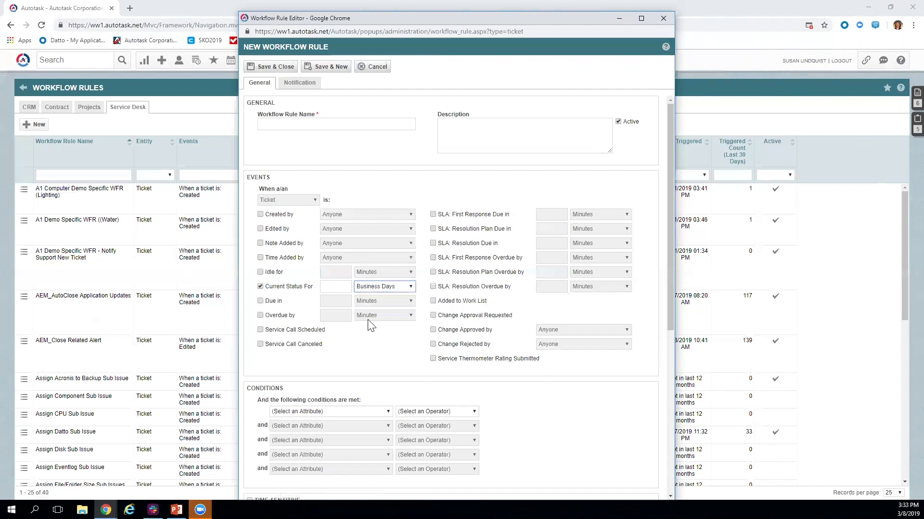
{"action": "left_click", "coordinate": [260, 286]}
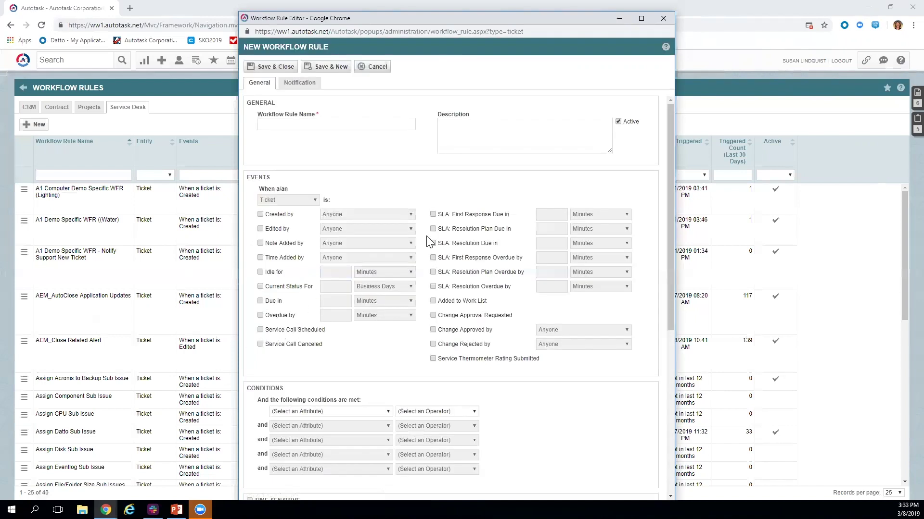
Enable the Edited by, Note Added by and Time Added by events, each for Anyone
{"action": "left_click", "coordinate": [447, 236]}
{"action": "left_click", "coordinate": [261, 229]}
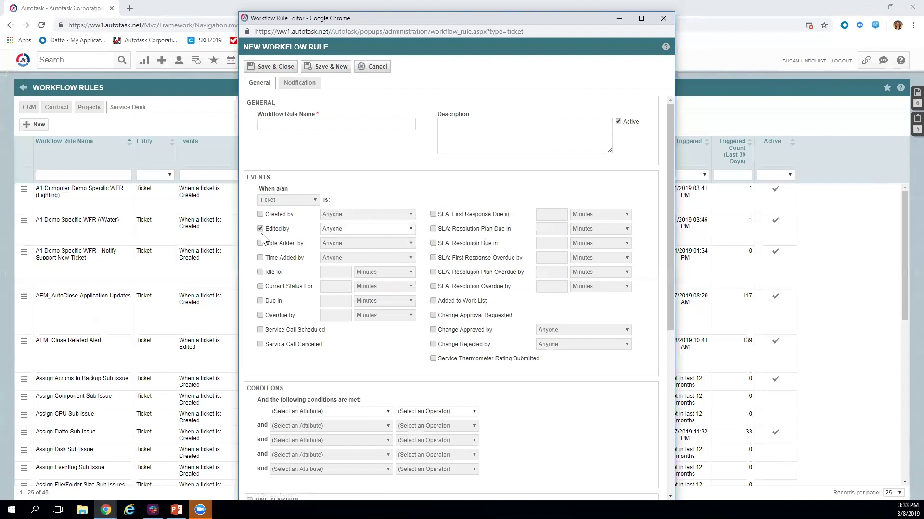
{"action": "left_click", "coordinate": [261, 244]}
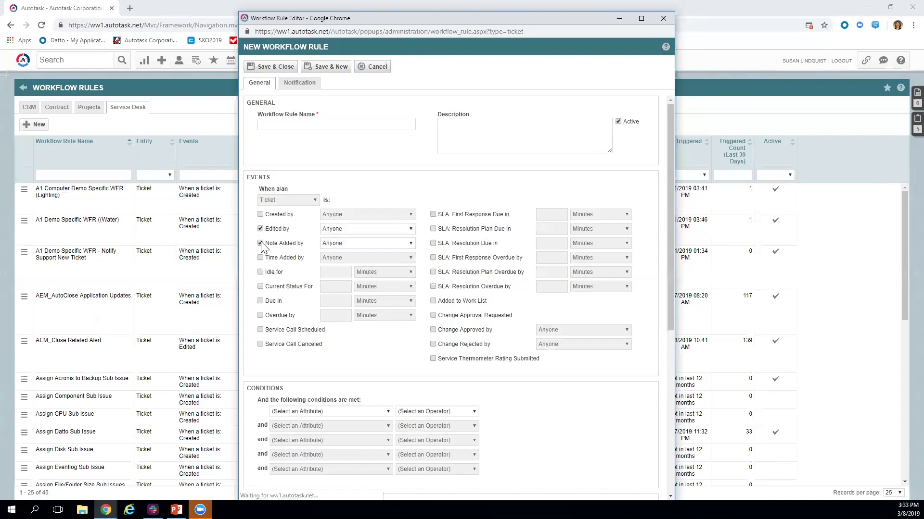
{"action": "left_click", "coordinate": [260, 257]}
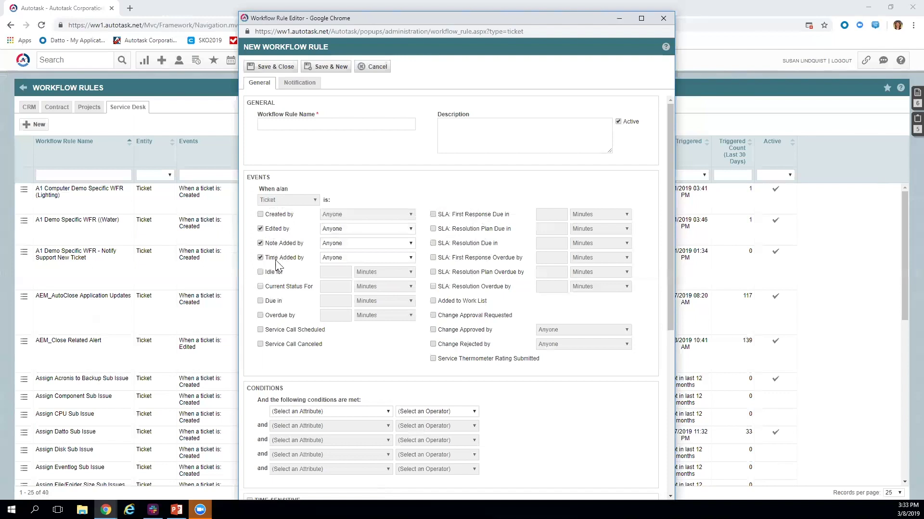
Examine the attributes available for the ticket rule's first condition, including asset, contract and user-defined fields
{"action": "scroll", "coordinate": [276, 259], "scroll_direction": "down", "scroll_amount": 3}
{"action": "left_click_drag", "start_coordinate": [258, 256], "coordinate": [286, 256]}
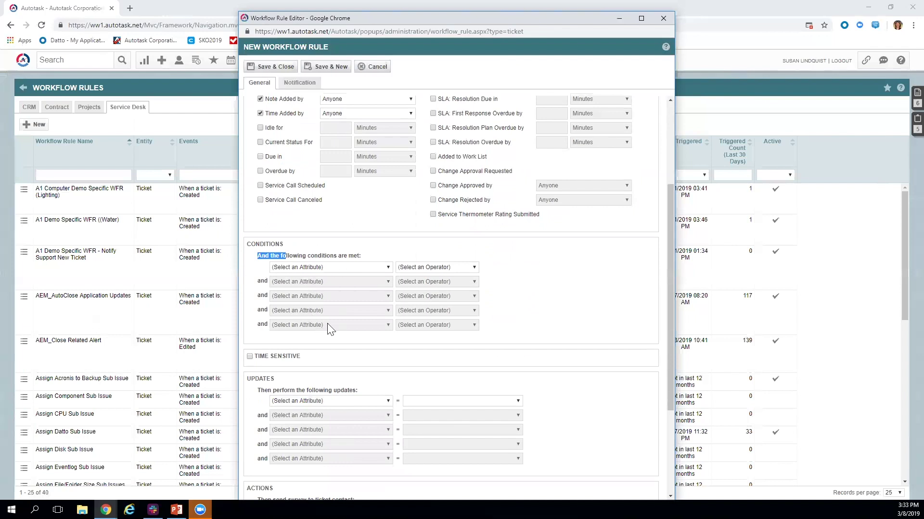
{"action": "left_click", "coordinate": [385, 268]}
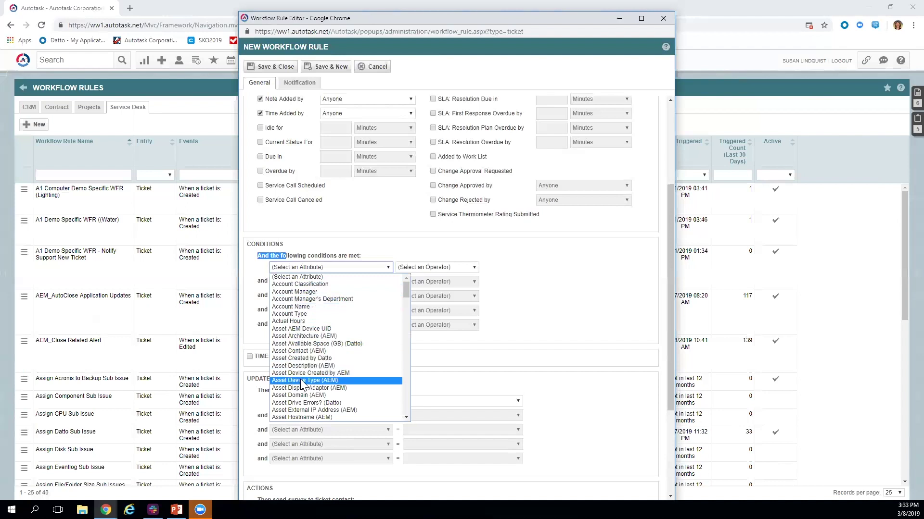
{"action": "scroll", "coordinate": [289, 404], "scroll_direction": "down", "scroll_amount": 7}
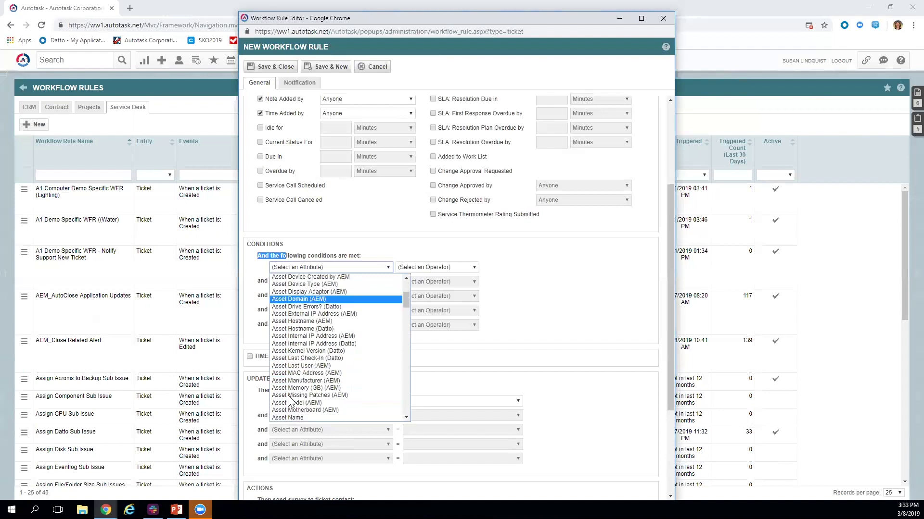
{"action": "scroll", "coordinate": [290, 402], "scroll_direction": "down", "scroll_amount": 8}
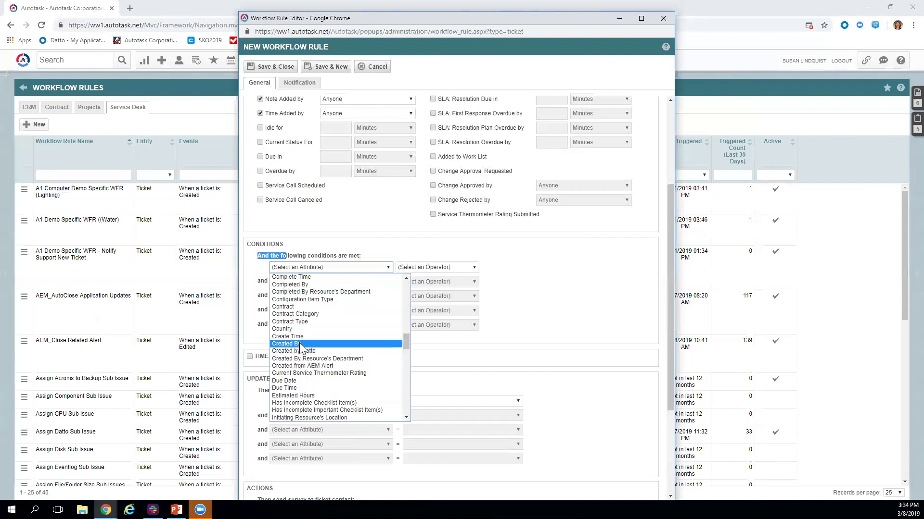
{"action": "left_click_drag", "start_coordinate": [406, 343], "coordinate": [406, 404]}
{"action": "scroll", "coordinate": [290, 346], "scroll_direction": "down", "scroll_amount": 2}
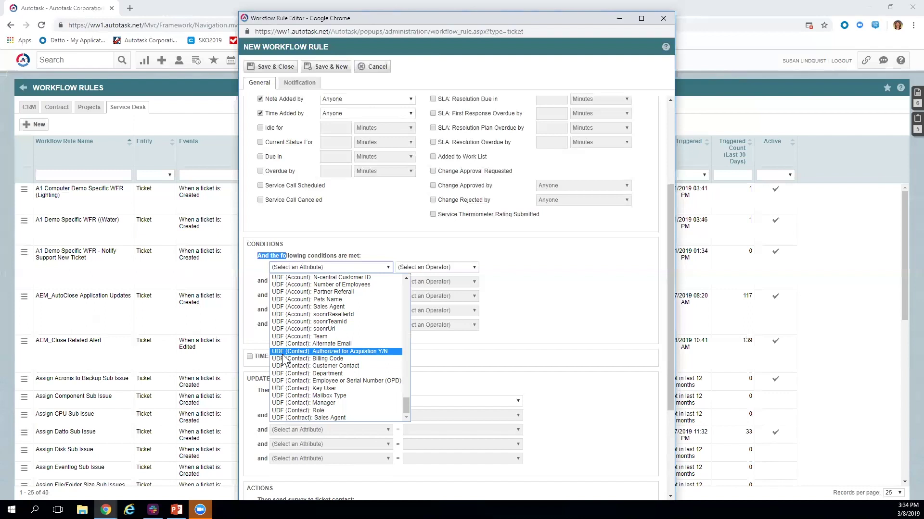
{"action": "left_click", "coordinate": [355, 208]}
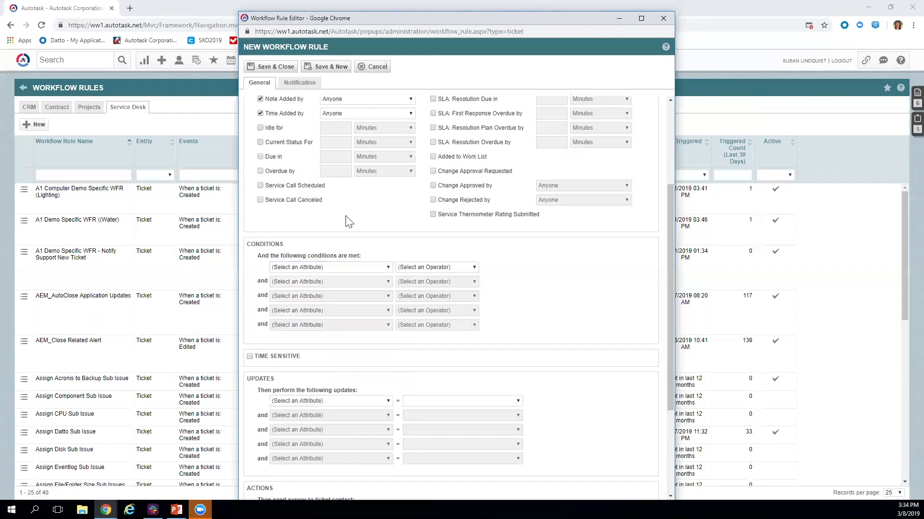
Set the rule's first condition to Status Changed To Complete
{"action": "scroll", "coordinate": [349, 222], "scroll_direction": "up", "scroll_amount": 1}
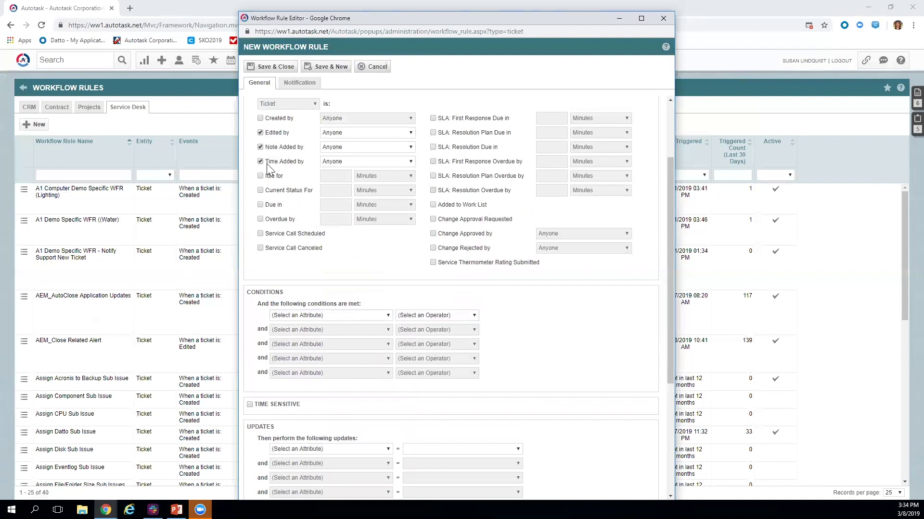
{"action": "left_click", "coordinate": [308, 316]}
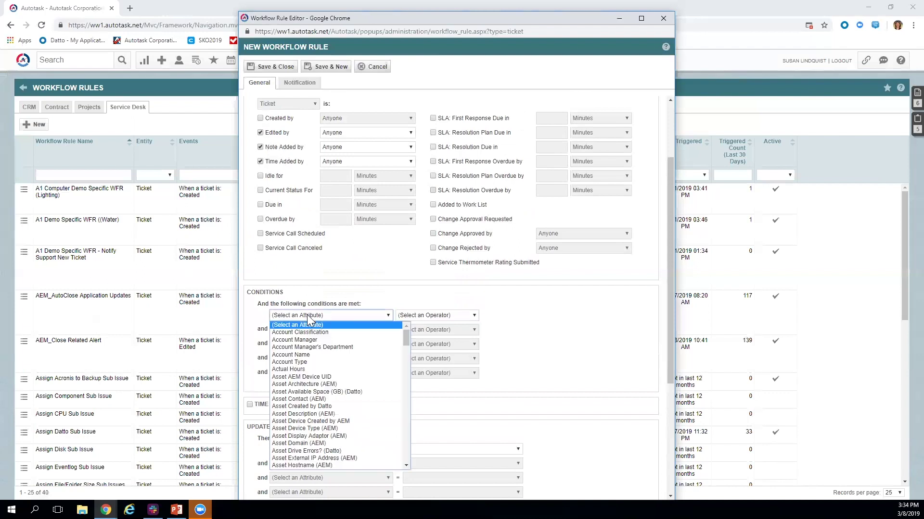
{"action": "key", "text": "s"}
{"action": "scroll", "coordinate": [279, 453], "scroll_direction": "down", "scroll_amount": 4}
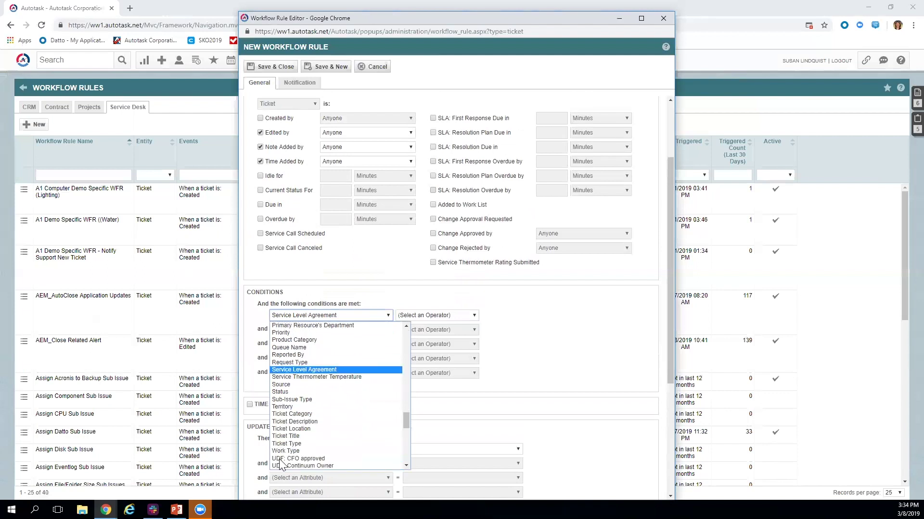
{"action": "left_click", "coordinate": [292, 393]}
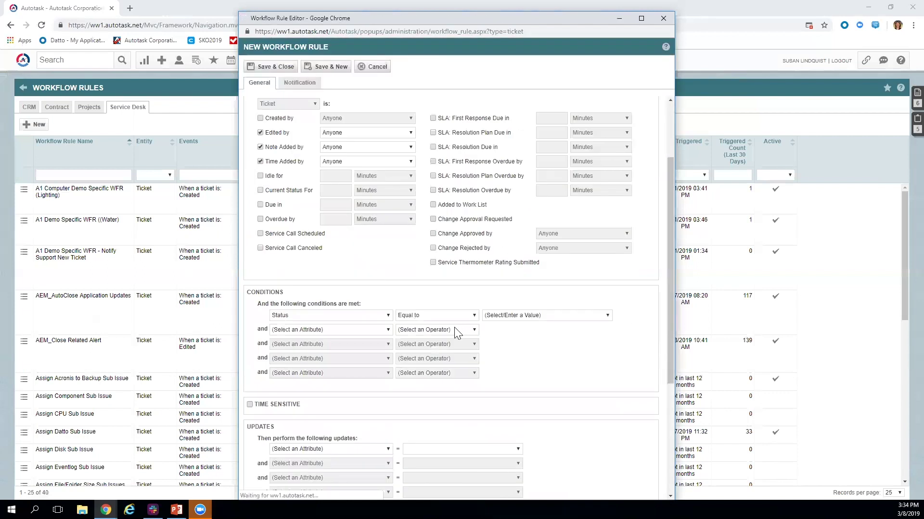
{"action": "left_click", "coordinate": [472, 316]}
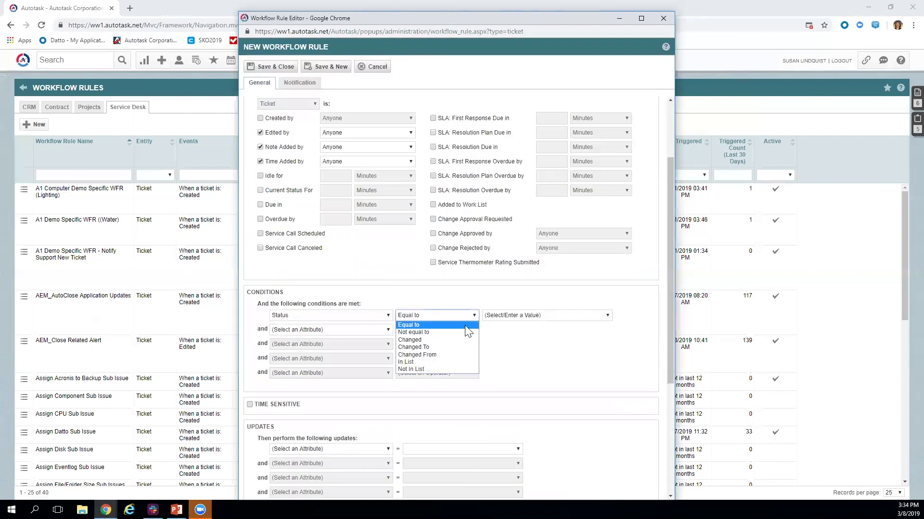
{"action": "left_click", "coordinate": [415, 348]}
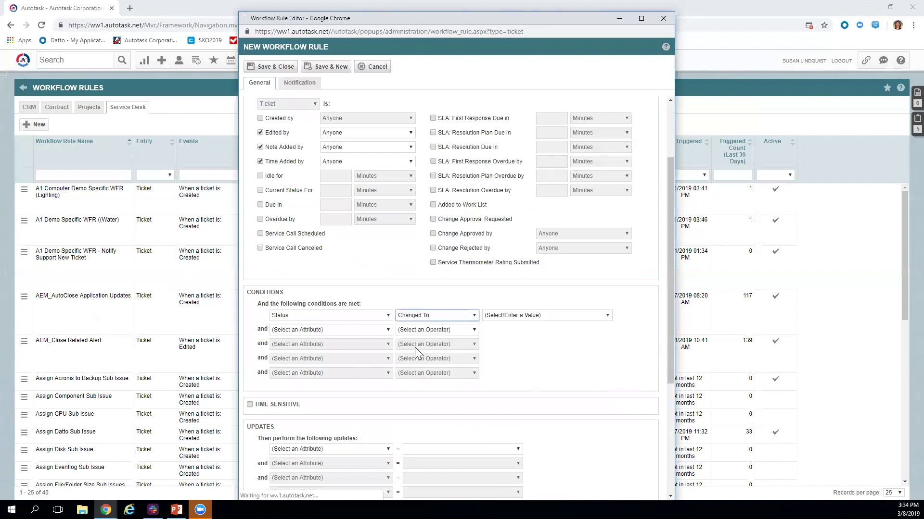
{"action": "left_click", "coordinate": [536, 317]}
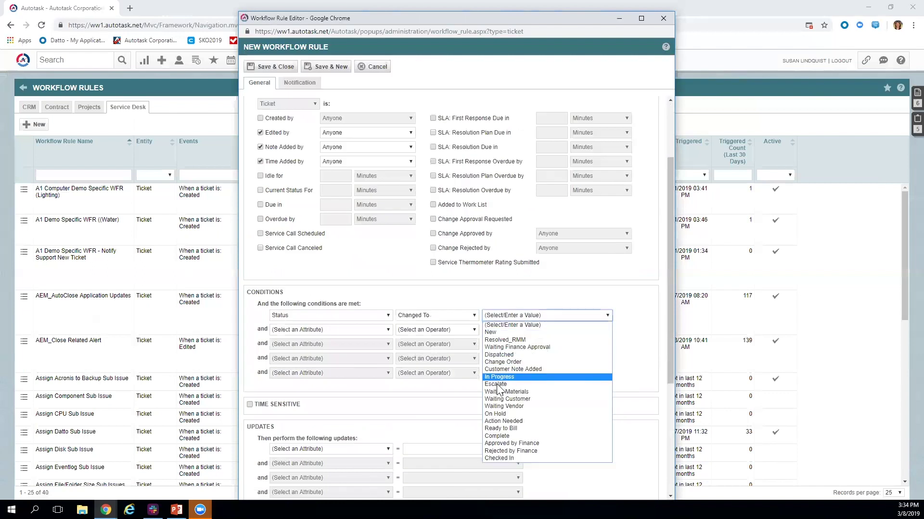
{"action": "left_click", "coordinate": [506, 435]}
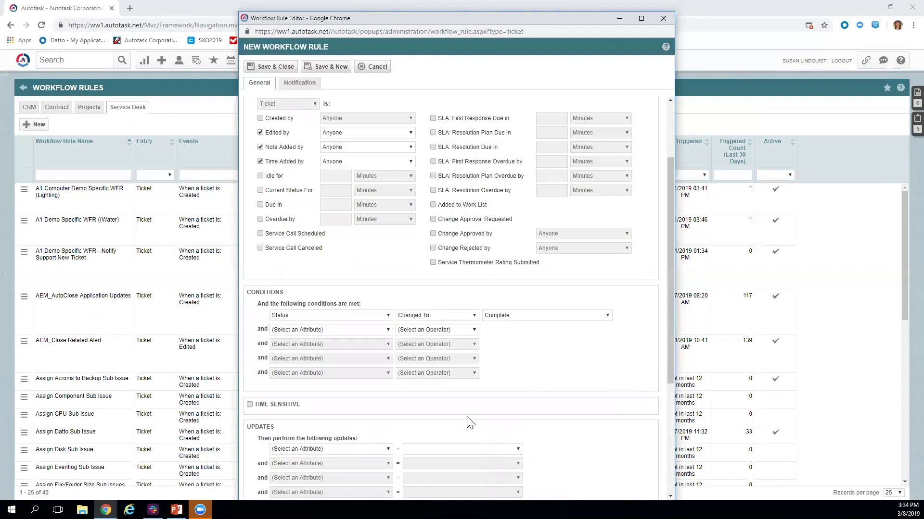
Preview the Time Sensitive options, turn them off again, and review the attributes available for the rule's updates
{"action": "left_click", "coordinate": [250, 404]}
{"action": "scroll", "coordinate": [330, 370], "scroll_direction": "down", "scroll_amount": 2}
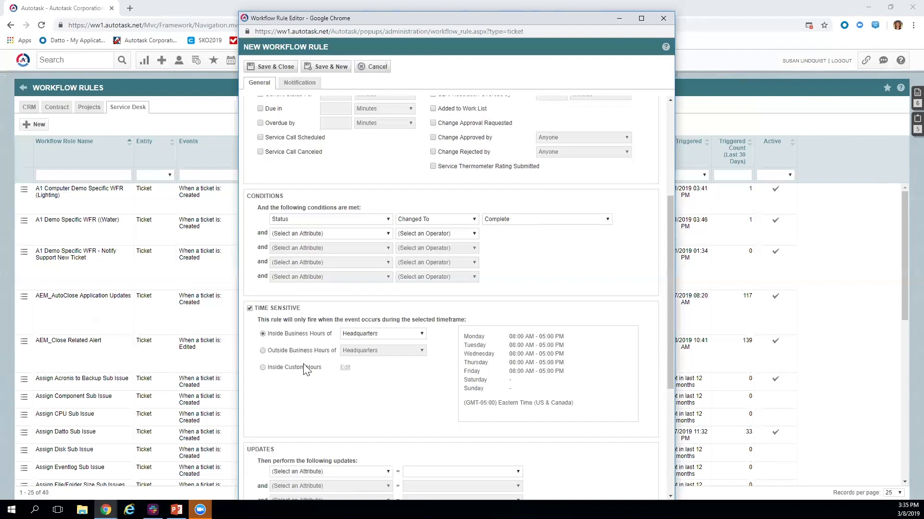
{"action": "left_click", "coordinate": [250, 308]}
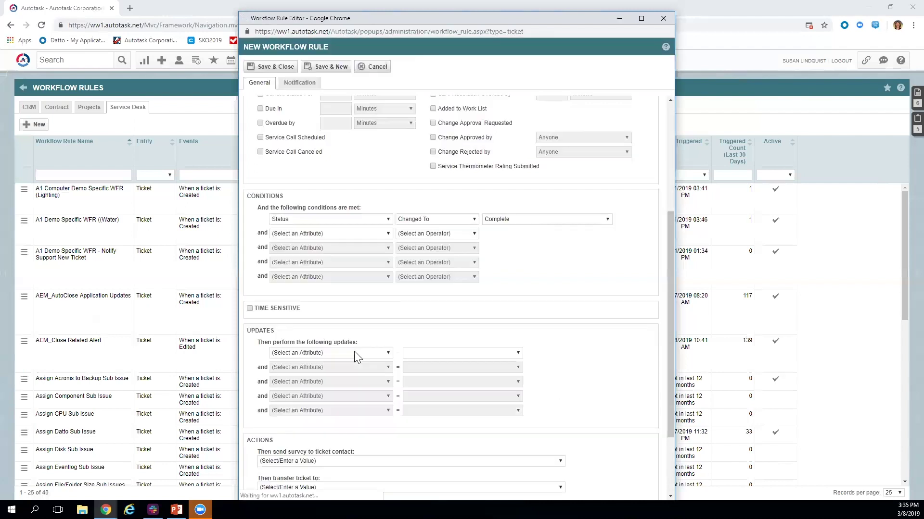
{"action": "left_click_drag", "start_coordinate": [255, 342], "coordinate": [279, 342]}
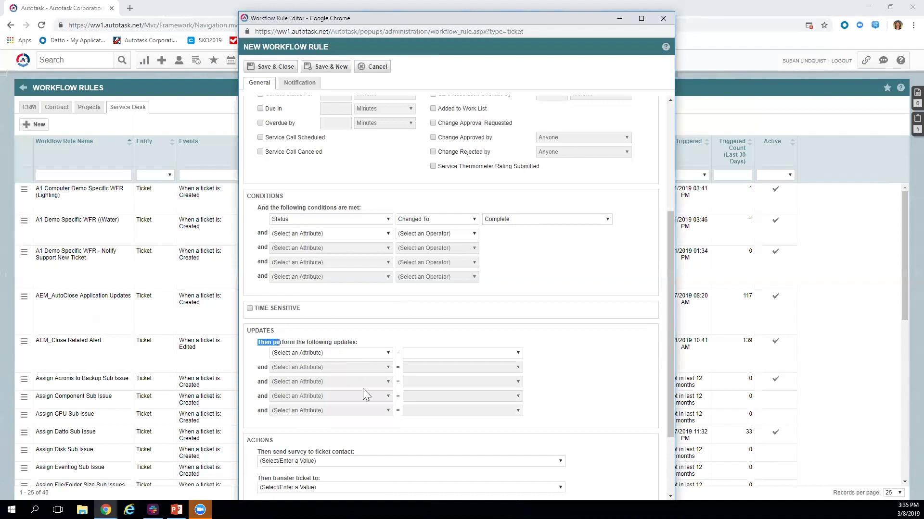
{"action": "left_click", "coordinate": [386, 354]}
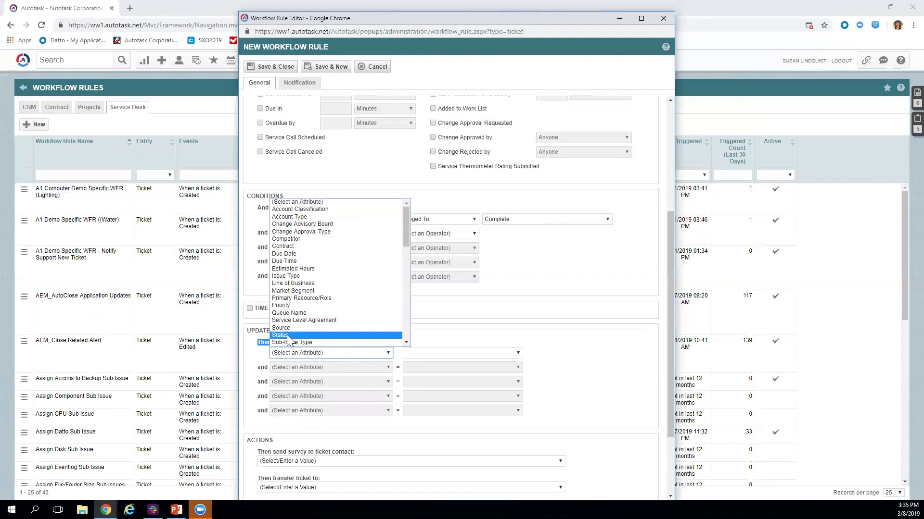
{"action": "scroll", "coordinate": [287, 335], "scroll_direction": "down", "scroll_amount": 10}
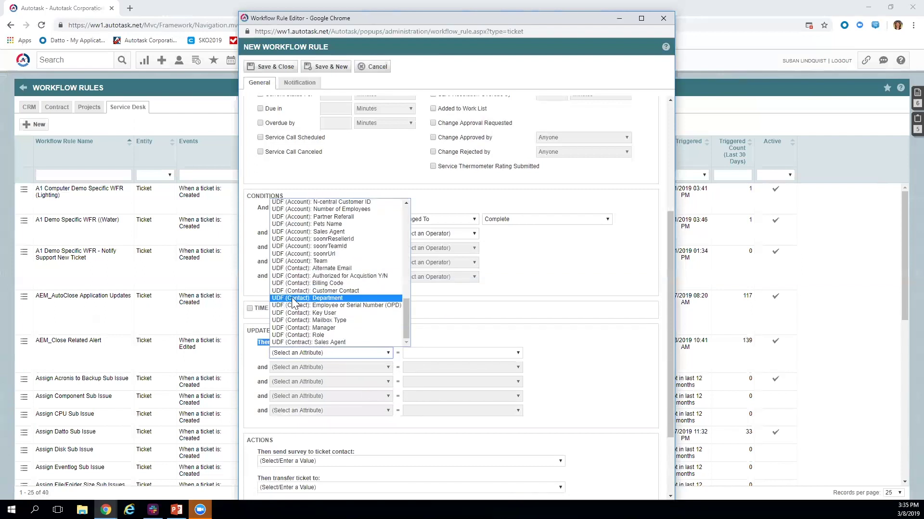
{"action": "left_click", "coordinate": [572, 346]}
Set the survey sent to the ticket contact to Ticket Completion Survey, and review the checklist, work list and to-do actions
{"action": "scroll", "coordinate": [443, 390], "scroll_direction": "down", "scroll_amount": 2}
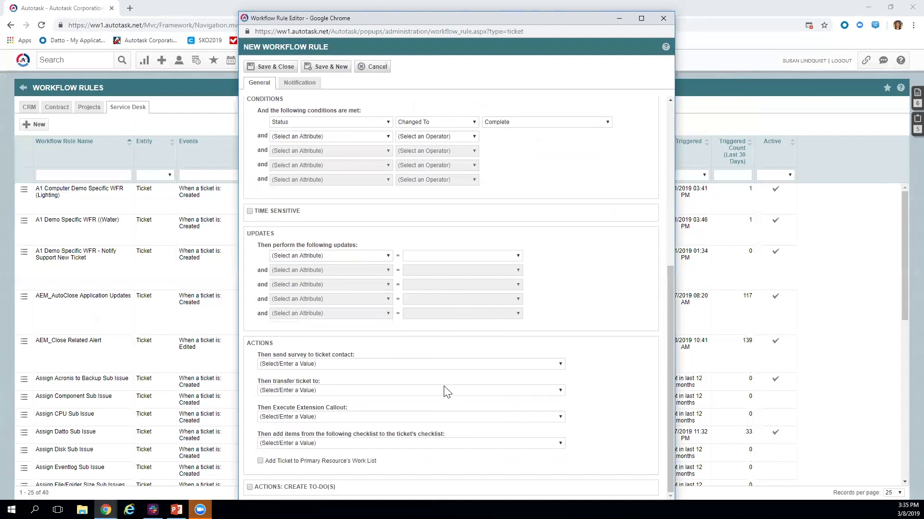
{"action": "left_click", "coordinate": [332, 366]}
{"action": "left_click", "coordinate": [309, 389]}
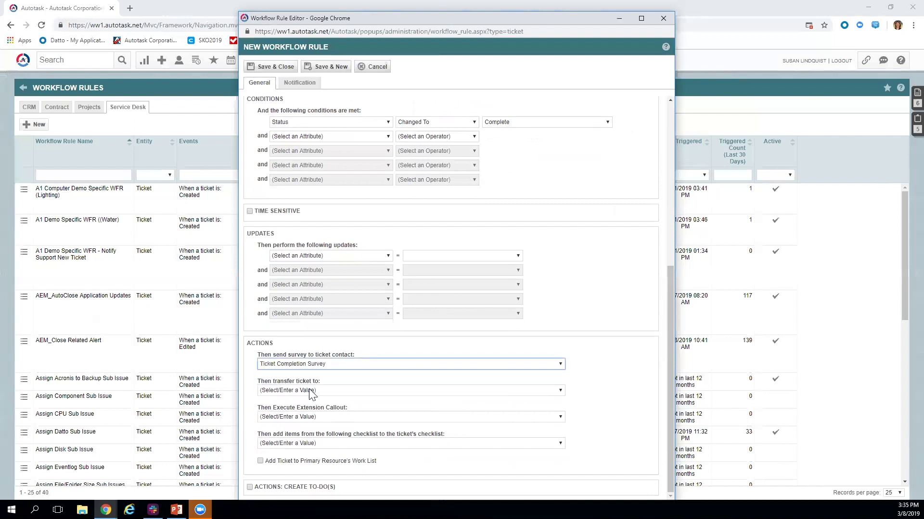
{"action": "left_click_drag", "start_coordinate": [291, 408], "coordinate": [438, 434]}
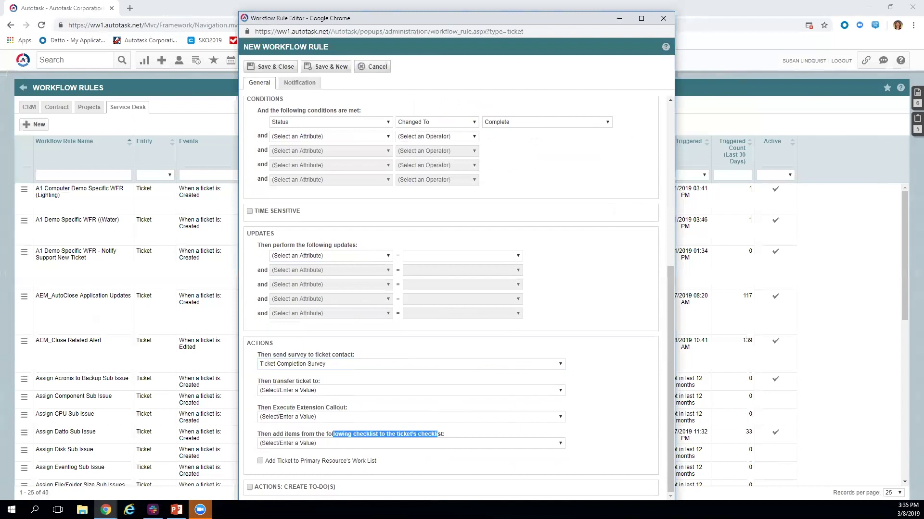
{"action": "left_click_drag", "start_coordinate": [301, 461], "coordinate": [381, 465]}
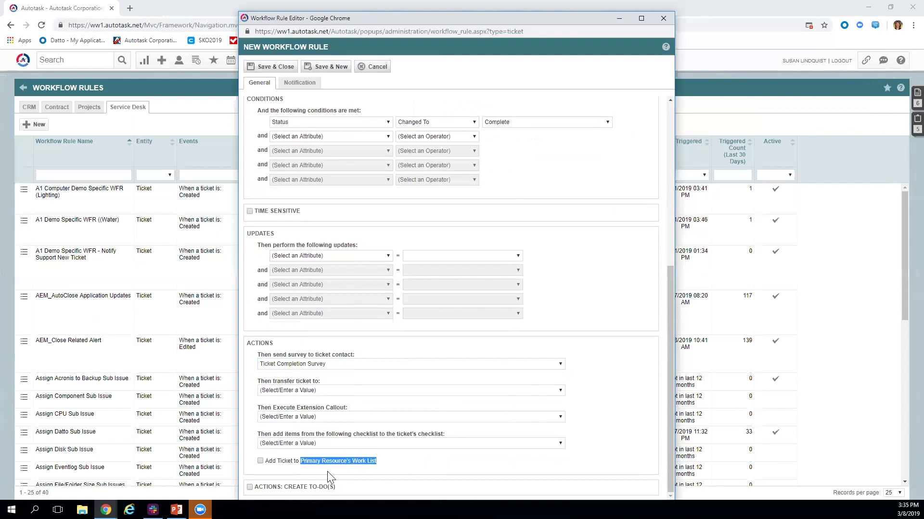
{"action": "left_click_drag", "start_coordinate": [308, 487], "coordinate": [335, 488]}
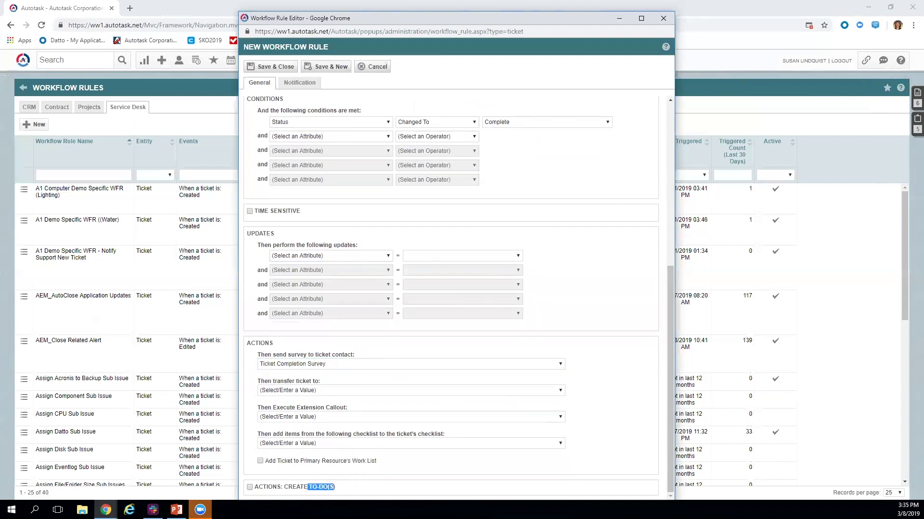
Name the workflow rule 345678 and open its notification settings
{"action": "scroll", "coordinate": [377, 373], "scroll_direction": "up", "scroll_amount": 7}
{"action": "left_click", "coordinate": [336, 124]}
{"action": "type", "text": "345678"}
{"action": "left_click", "coordinate": [300, 83]}
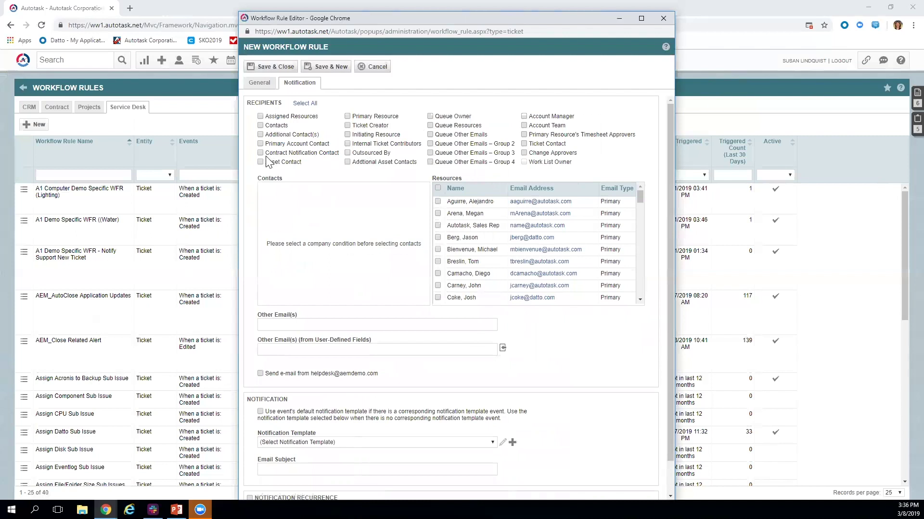
Select Assigned Resources, Ticket Creator, Queue Owner and Account Team as notification recipients, and review the individual resources and workgroups available
{"action": "left_click", "coordinate": [261, 116]}
{"action": "left_click", "coordinate": [347, 125]}
{"action": "left_click", "coordinate": [430, 117]}
{"action": "left_click", "coordinate": [524, 125]}
{"action": "left_click_drag", "start_coordinate": [641, 198], "coordinate": [643, 310]}
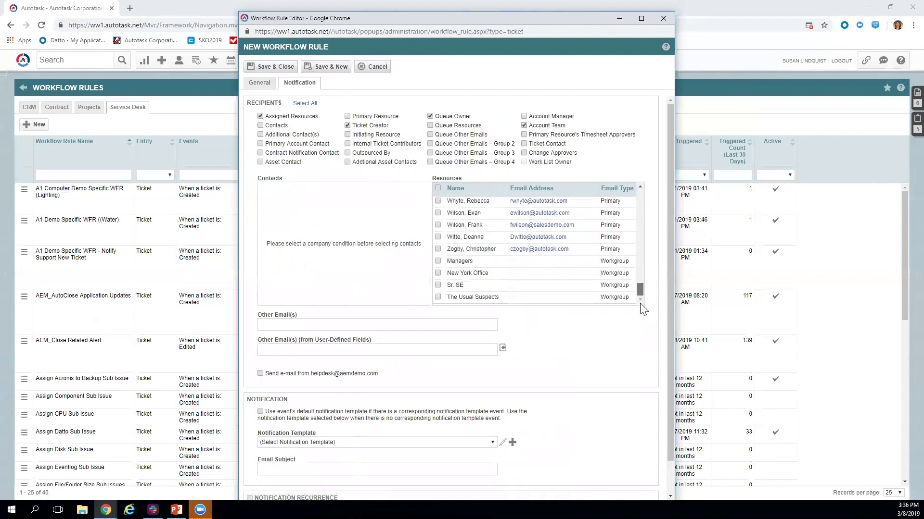
{"action": "left_click_drag", "start_coordinate": [450, 297], "coordinate": [495, 297]}
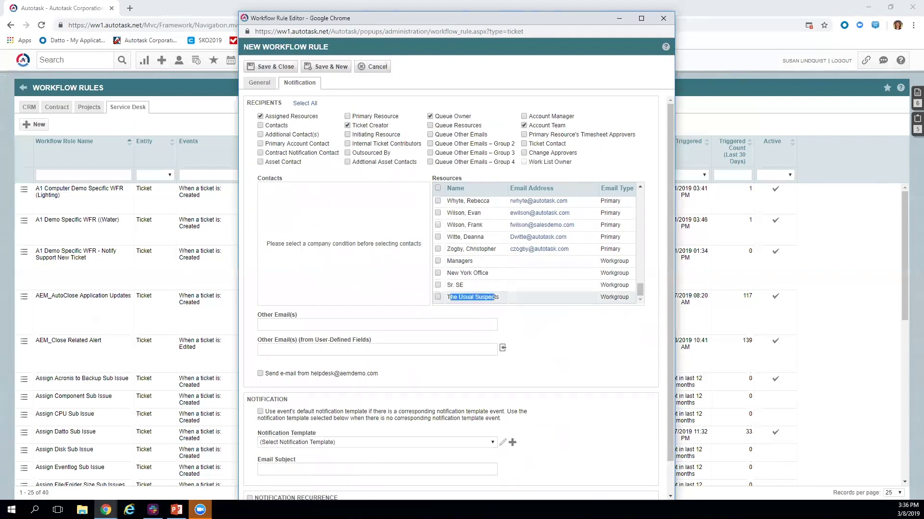
{"action": "scroll", "coordinate": [542, 332], "scroll_direction": "down", "scroll_amount": 1}
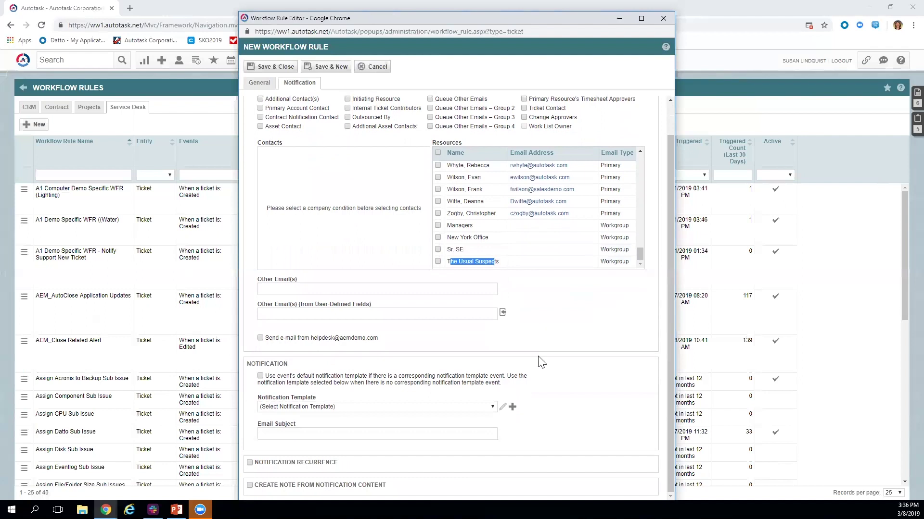
Choose the Ticket - Created or Edited notification template, examine its message body and variables, and close it without saving
{"action": "left_click", "coordinate": [342, 409]}
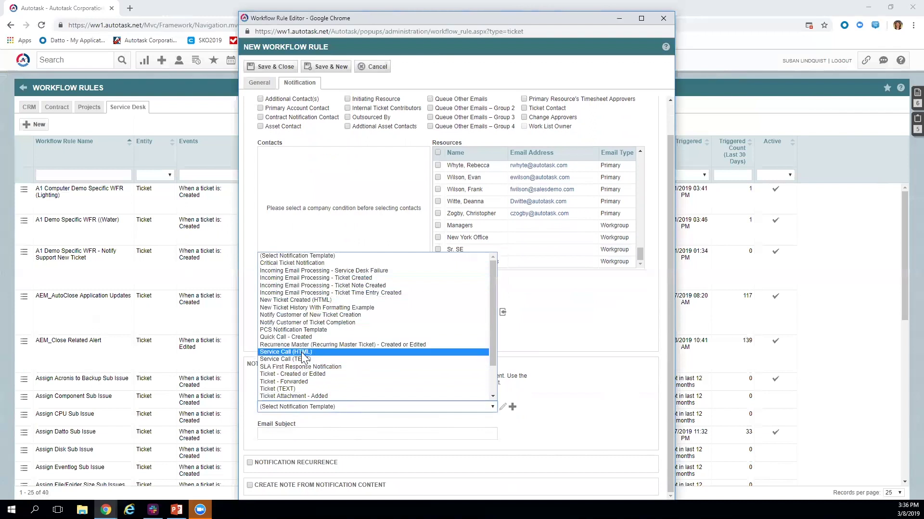
{"action": "left_click", "coordinate": [303, 374]}
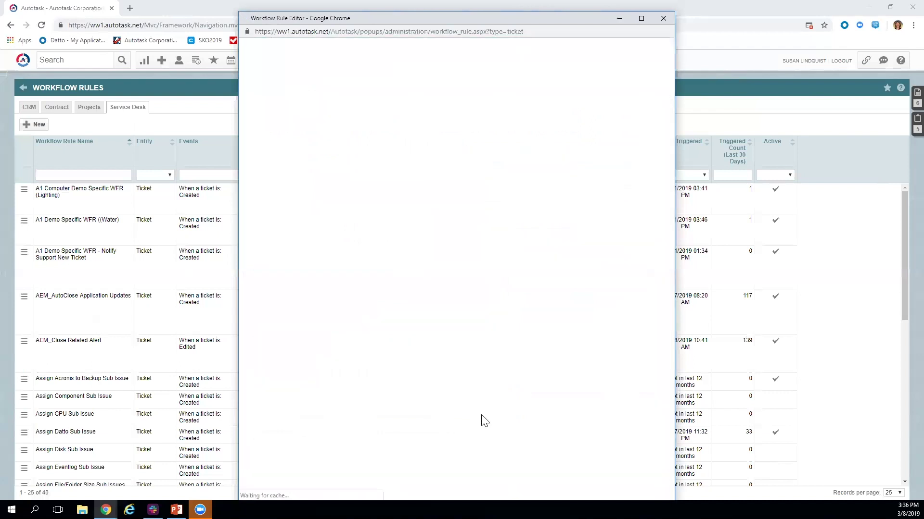
{"action": "left_click", "coordinate": [502, 407]}
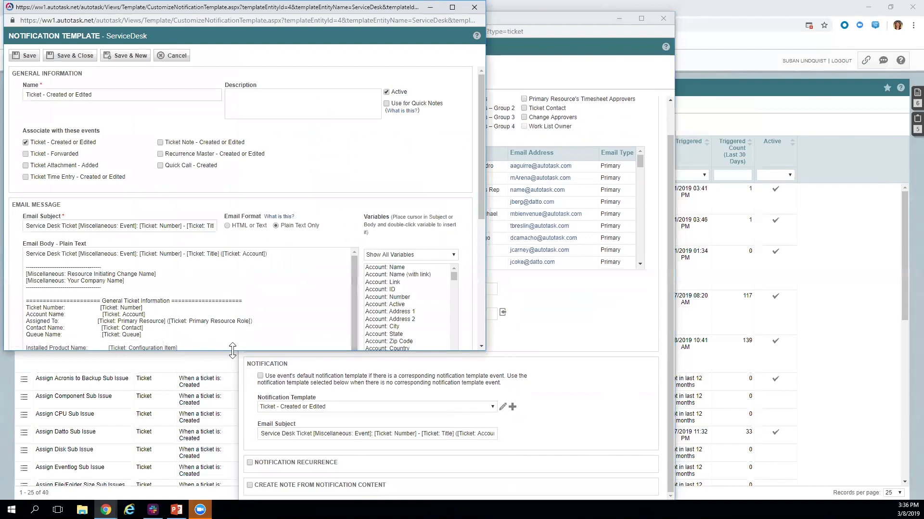
{"action": "left_click_drag", "start_coordinate": [233, 351], "coordinate": [233, 449]}
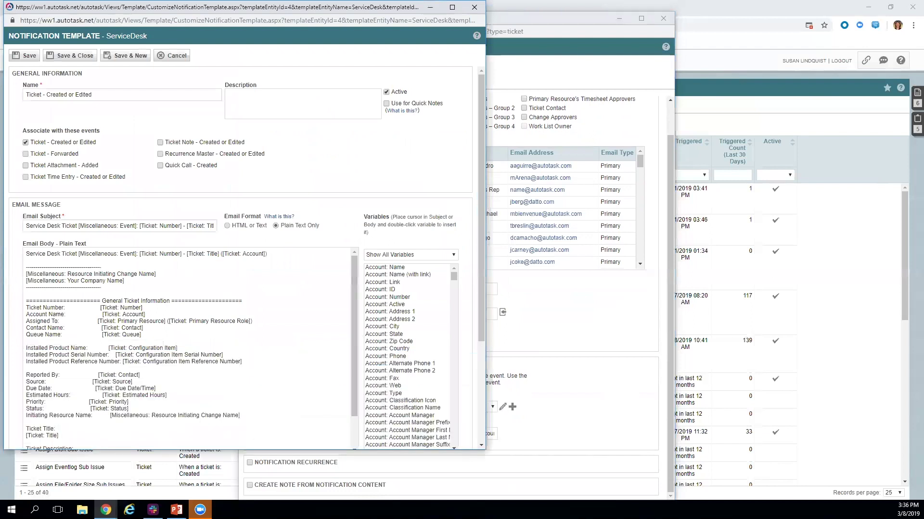
{"action": "scroll", "coordinate": [188, 346], "scroll_direction": "down", "scroll_amount": 2}
{"action": "scroll", "coordinate": [187, 347], "scroll_direction": "up", "scroll_amount": 2}
{"action": "left_click_drag", "start_coordinate": [104, 308], "coordinate": [124, 321]}
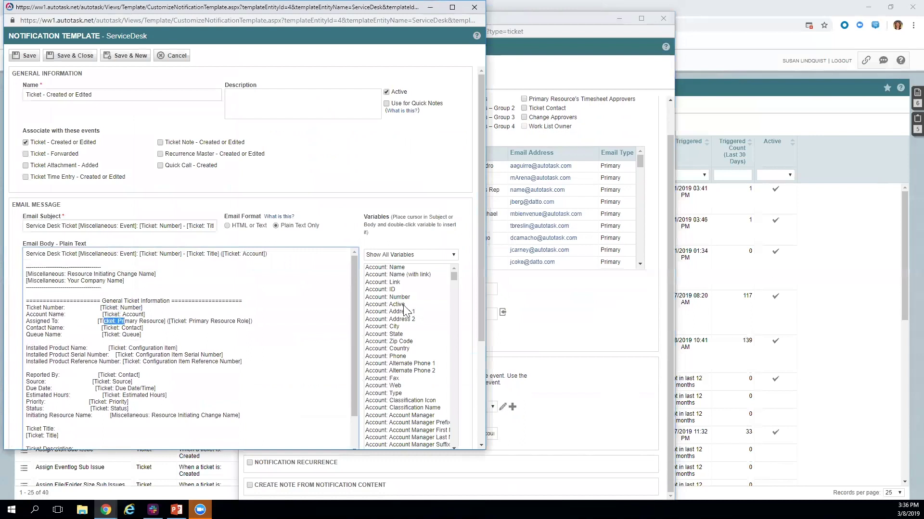
{"action": "left_click", "coordinate": [395, 302]}
{"action": "left_click", "coordinate": [179, 53]}
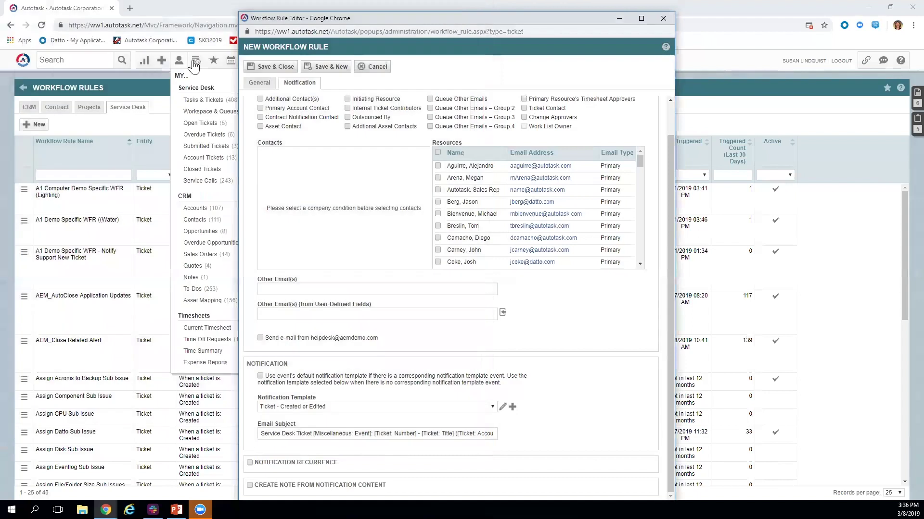
Choose the Ticket Escalation - Action Required notification template, examine its HTML message body, and close it without saving
{"action": "left_click", "coordinate": [426, 407]}
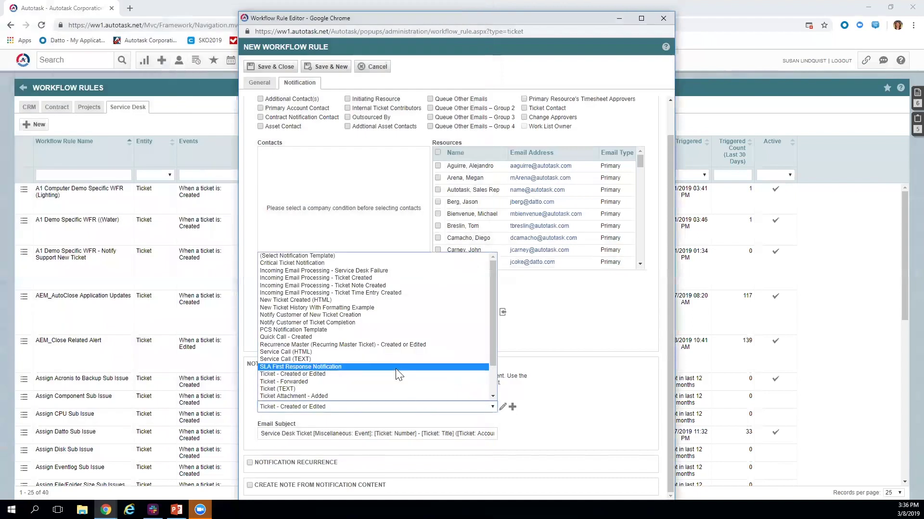
{"action": "scroll", "coordinate": [393, 377], "scroll_direction": "down", "scroll_amount": 2}
{"action": "left_click", "coordinate": [350, 376]}
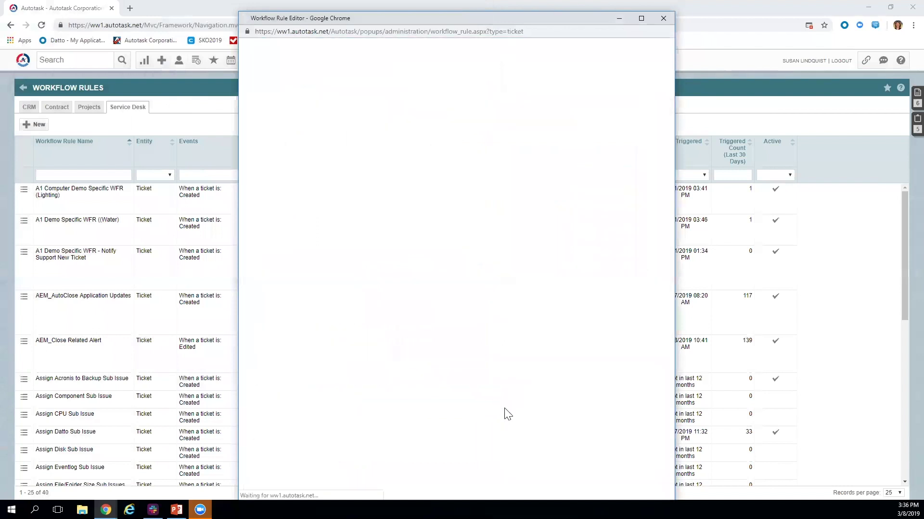
{"action": "left_click", "coordinate": [503, 409]}
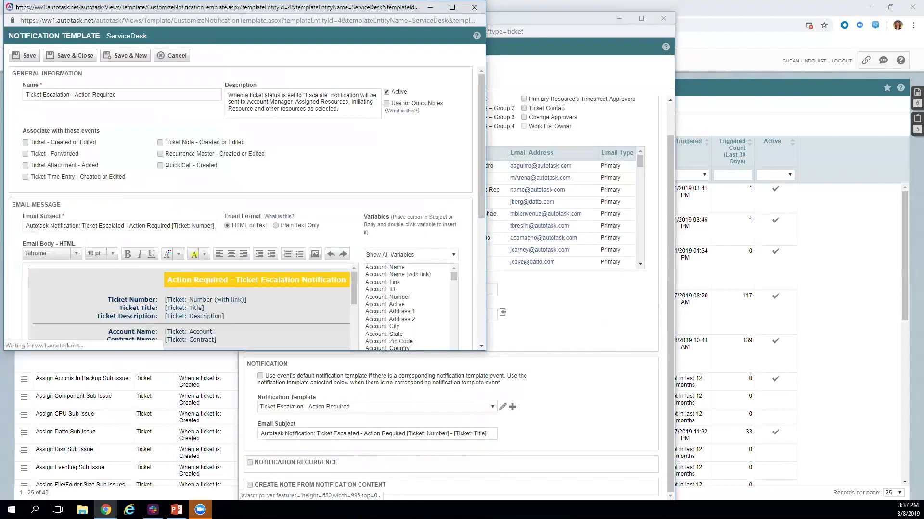
{"action": "left_click_drag", "start_coordinate": [187, 280], "coordinate": [224, 280]}
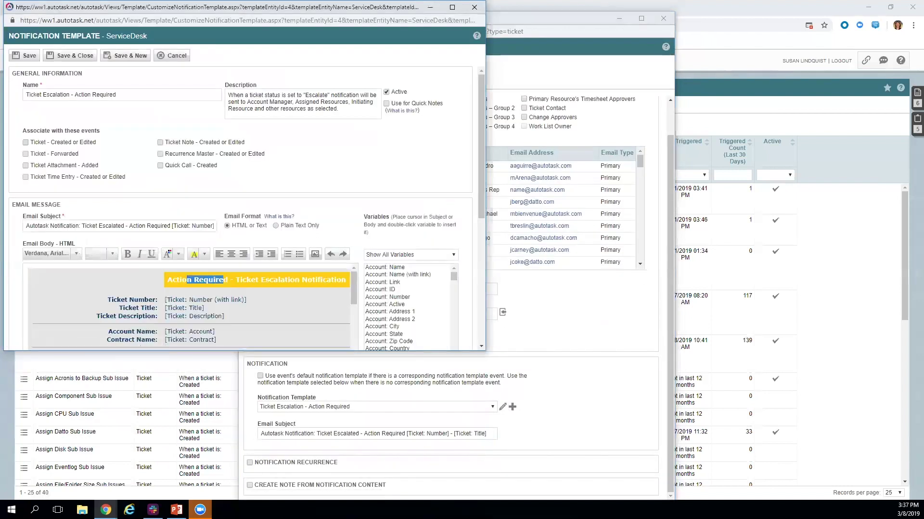
{"action": "scroll", "coordinate": [190, 308], "scroll_direction": "down", "scroll_amount": 2}
{"action": "scroll", "coordinate": [190, 308], "scroll_direction": "up", "scroll_amount": 2}
{"action": "scroll", "coordinate": [190, 308], "scroll_direction": "down", "scroll_amount": 3}
{"action": "scroll", "coordinate": [190, 308], "scroll_direction": "up", "scroll_amount": 3}
{"action": "left_click", "coordinate": [167, 56]}
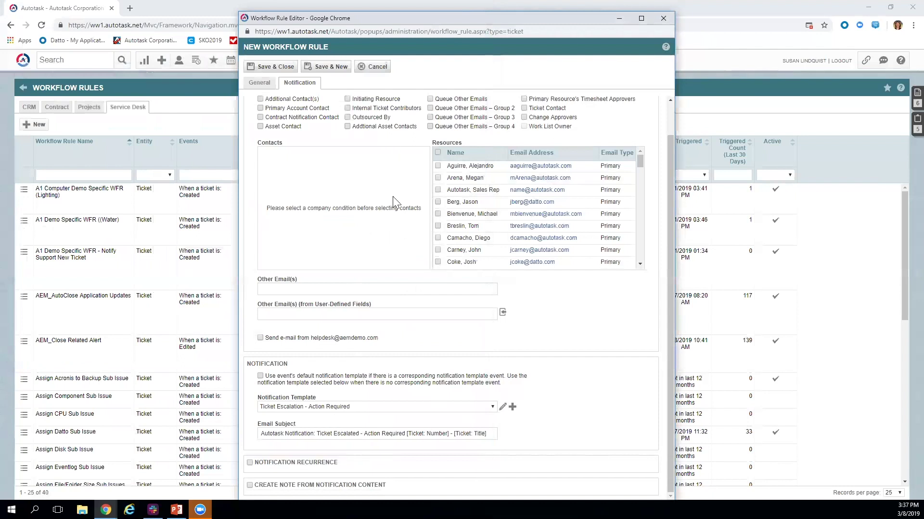
Return to the rule's general settings, discard the new workflow rule without saving, and open the Service Manager dashboard
{"action": "left_click", "coordinate": [261, 84]}
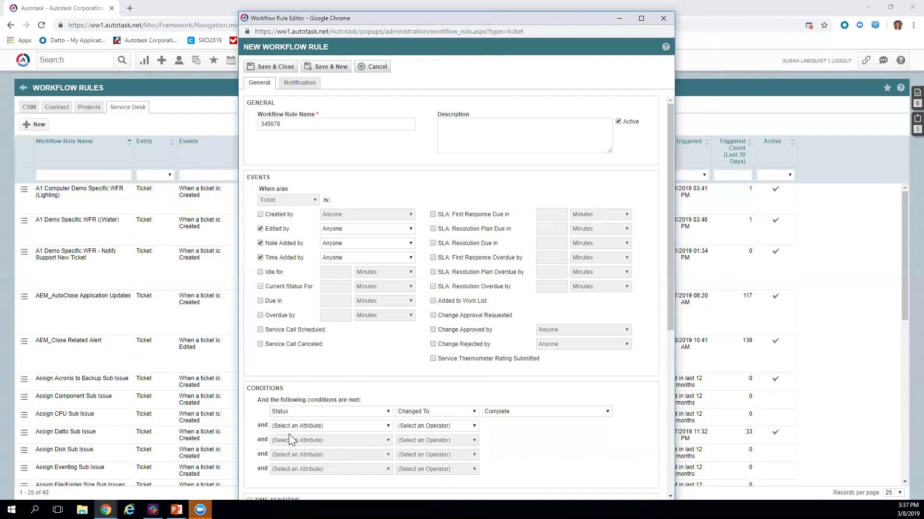
{"action": "left_click", "coordinate": [365, 67]}
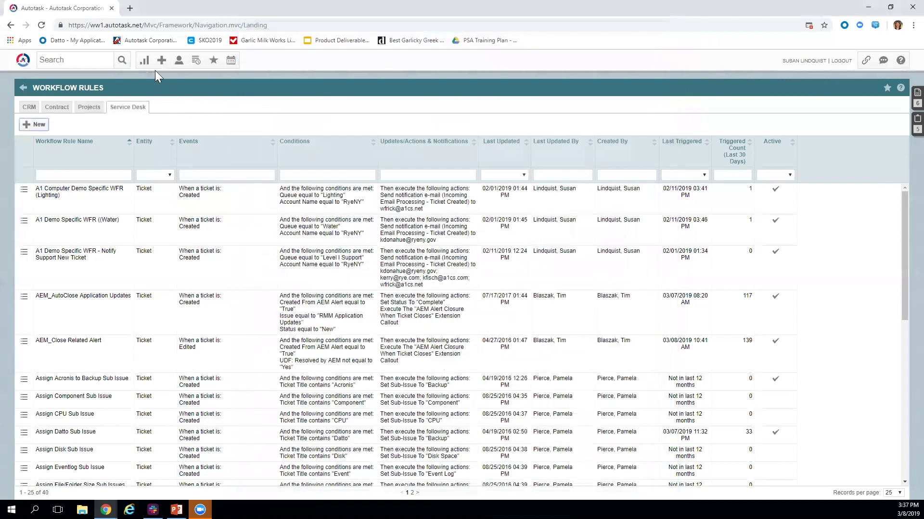
{"action": "mouse_move", "coordinate": [145, 62]}
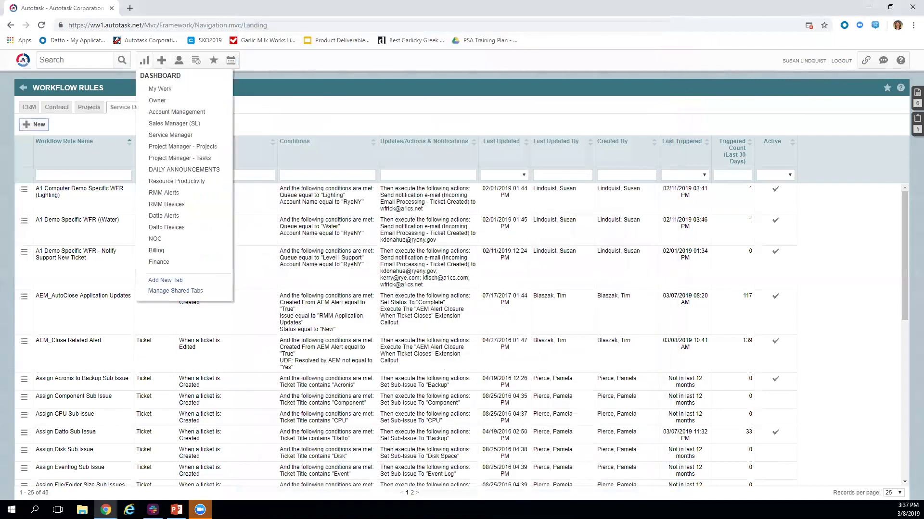
{"action": "left_click", "coordinate": [160, 136]}
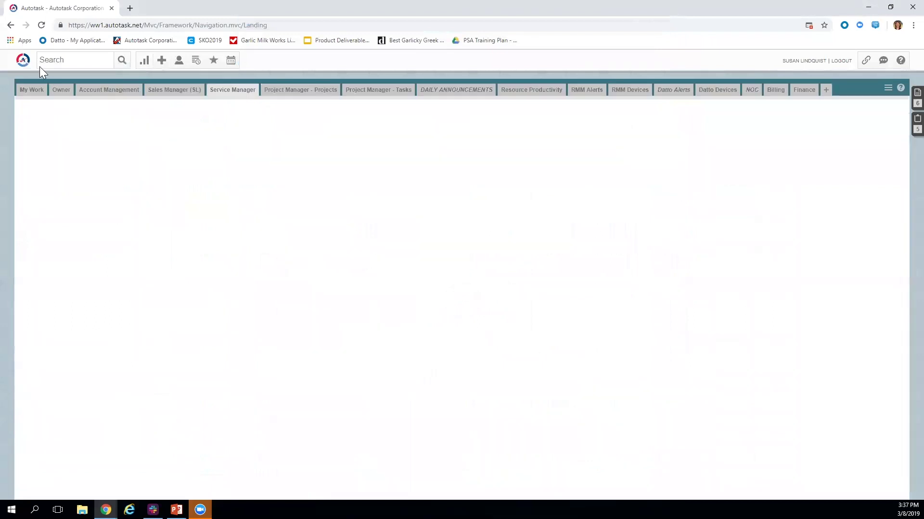
{"action": "mouse_move", "coordinate": [24, 62]}
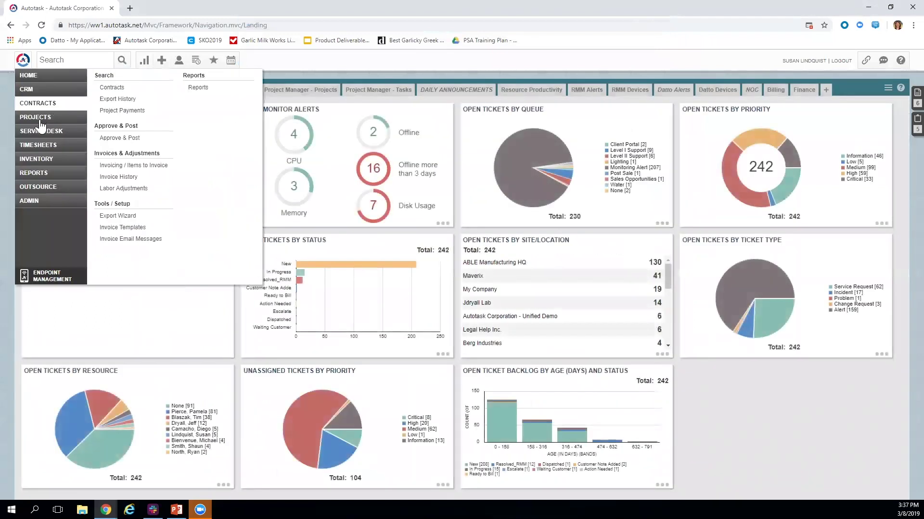
{"action": "mouse_move", "coordinate": [36, 124]}
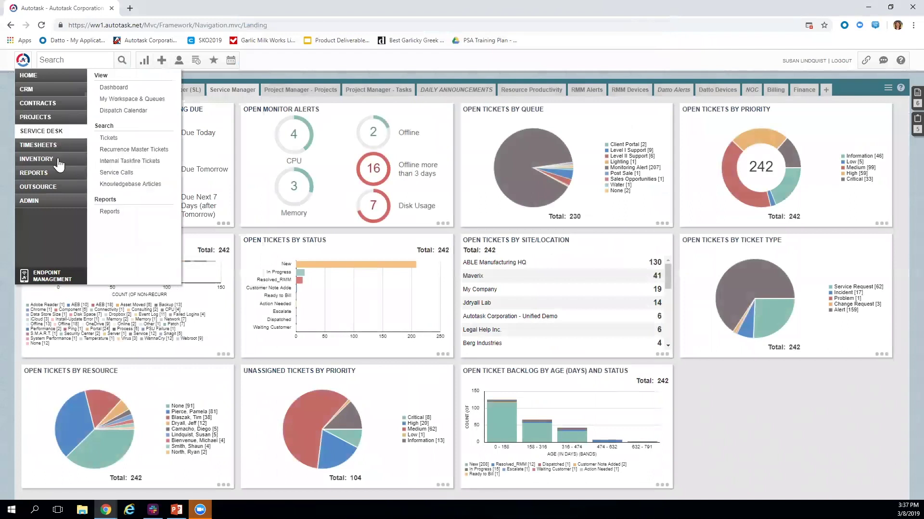
{"action": "mouse_move", "coordinate": [57, 165]}
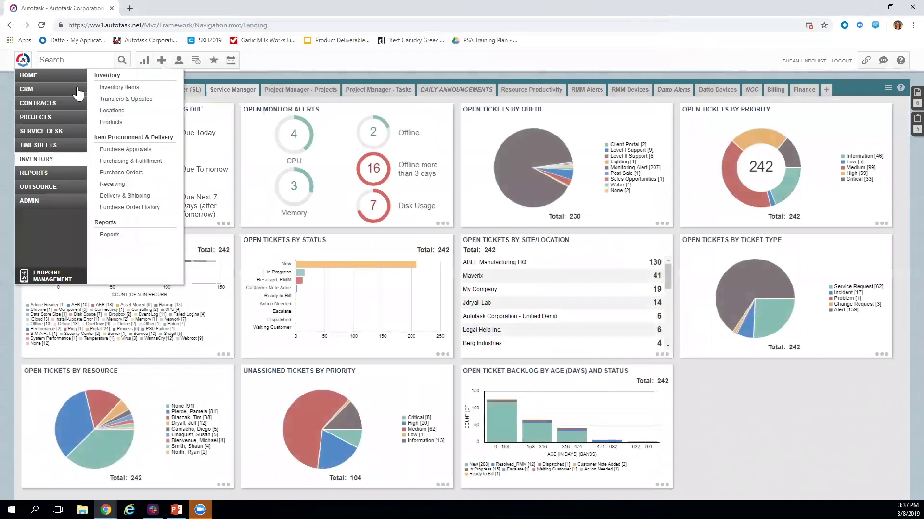
{"action": "mouse_move", "coordinate": [71, 92]}
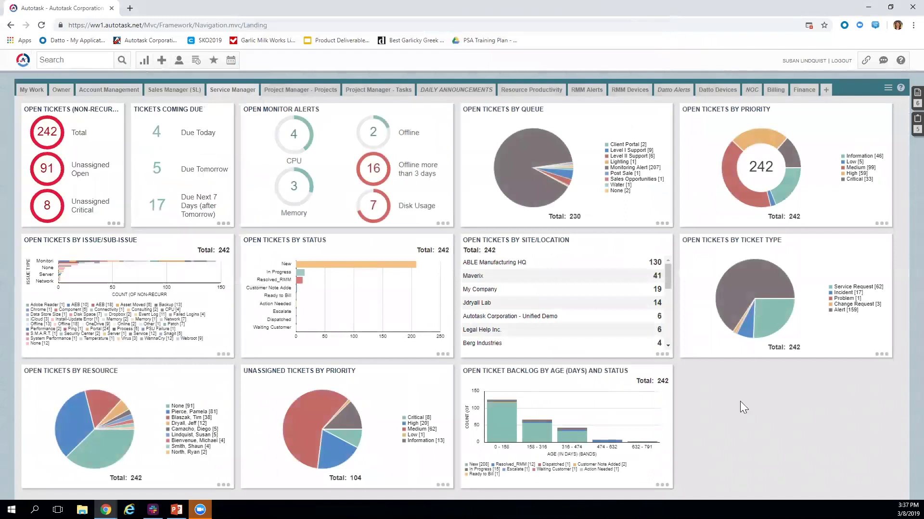